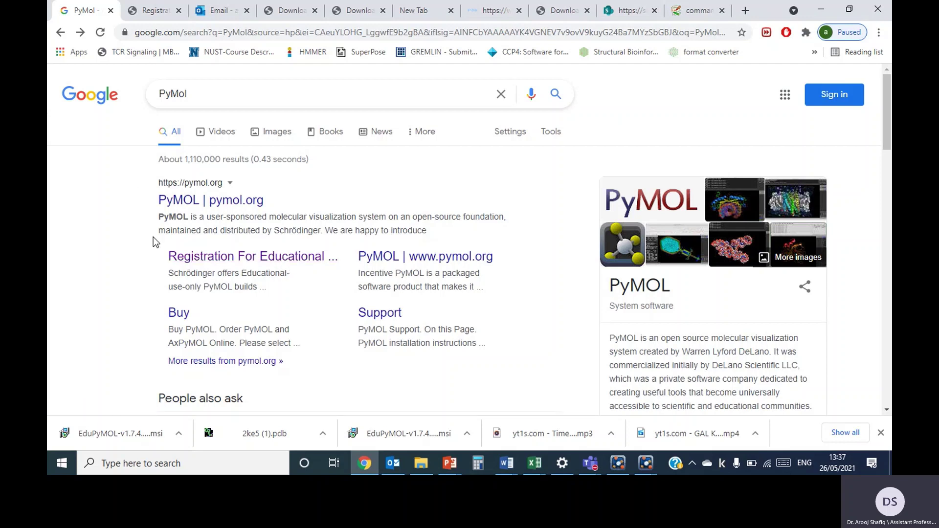
- Open PyMOL's educational-use registration page and review its form and the agreement confirmation page
click(308, 264)
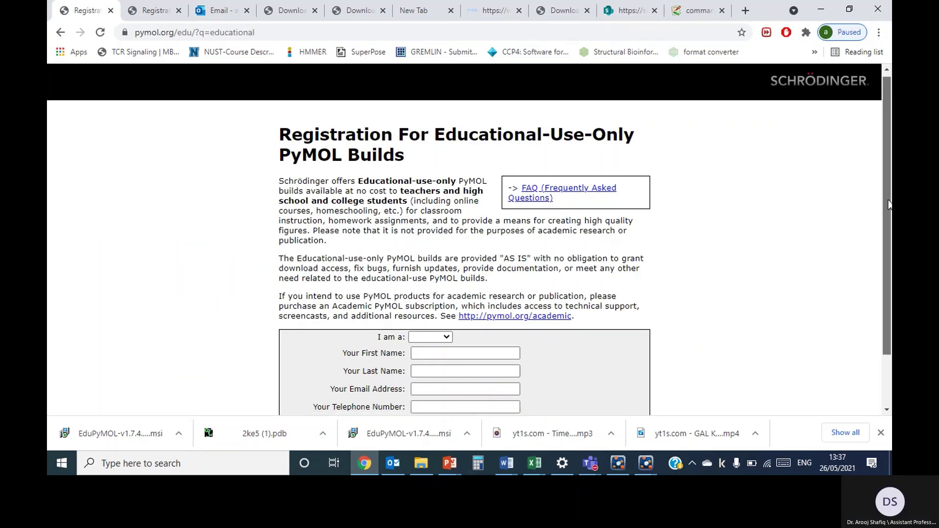
scroll(889, 204, down, 2)
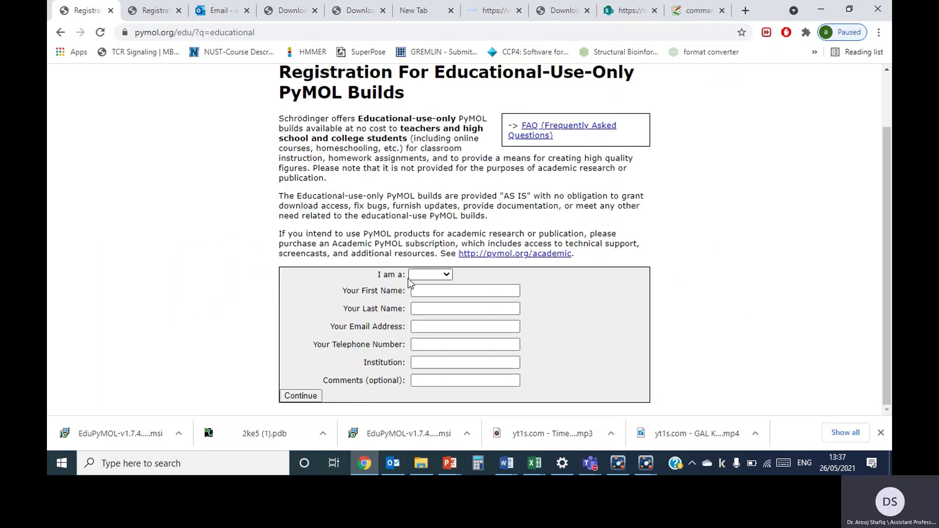
click(139, 18)
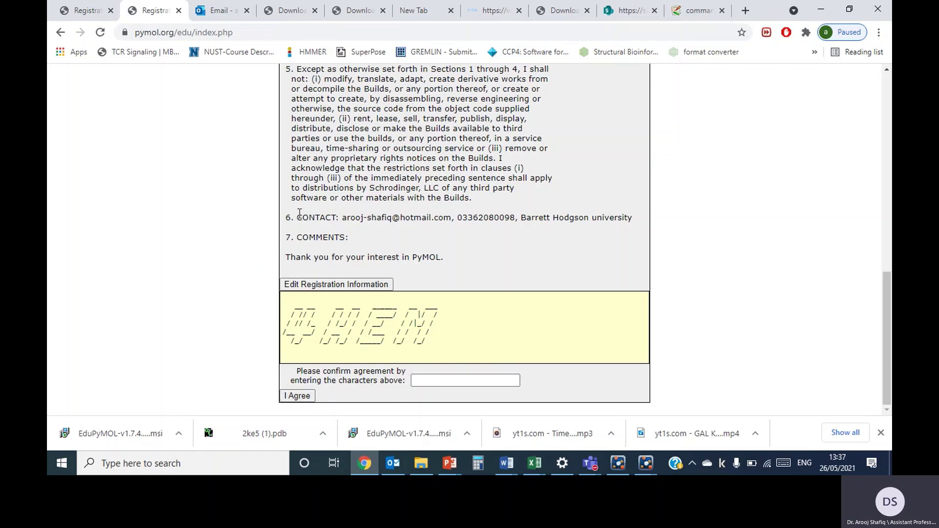
- Open the newest PyMOL Educational Use Declaration email in the Outlook inbox and follow its download URL
click(218, 7)
click(116, 159)
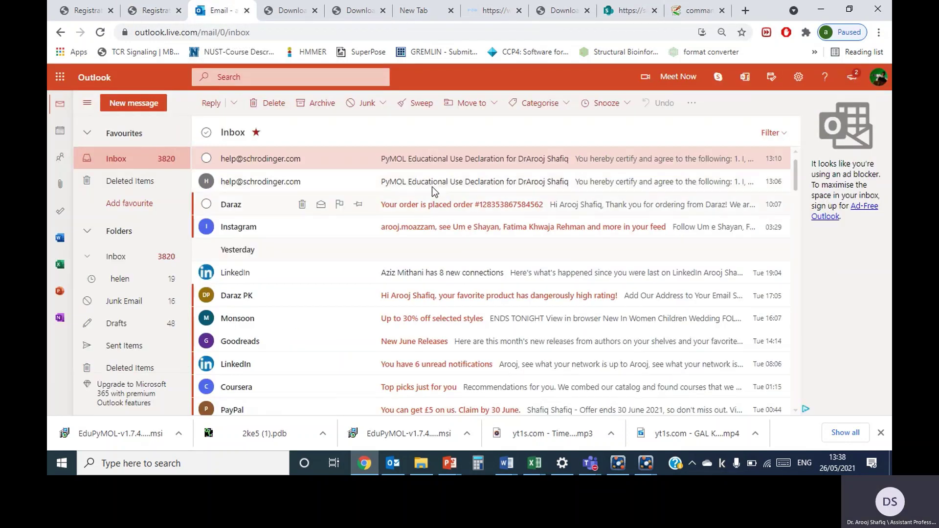
click(427, 160)
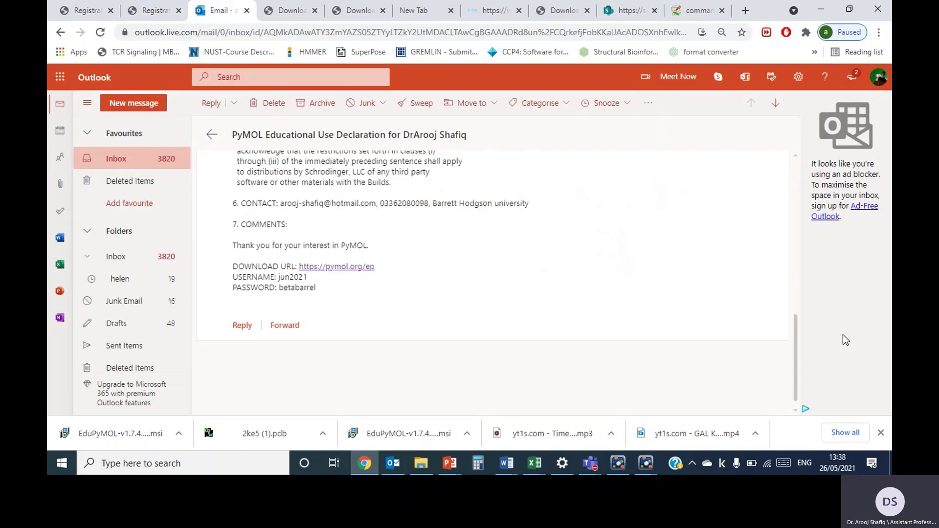
drag(794, 360, 779, 348)
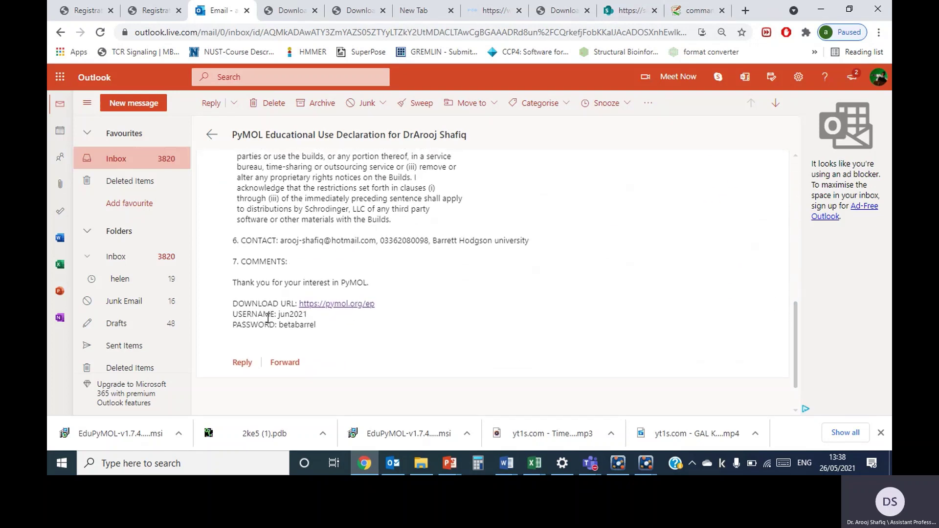
click(327, 304)
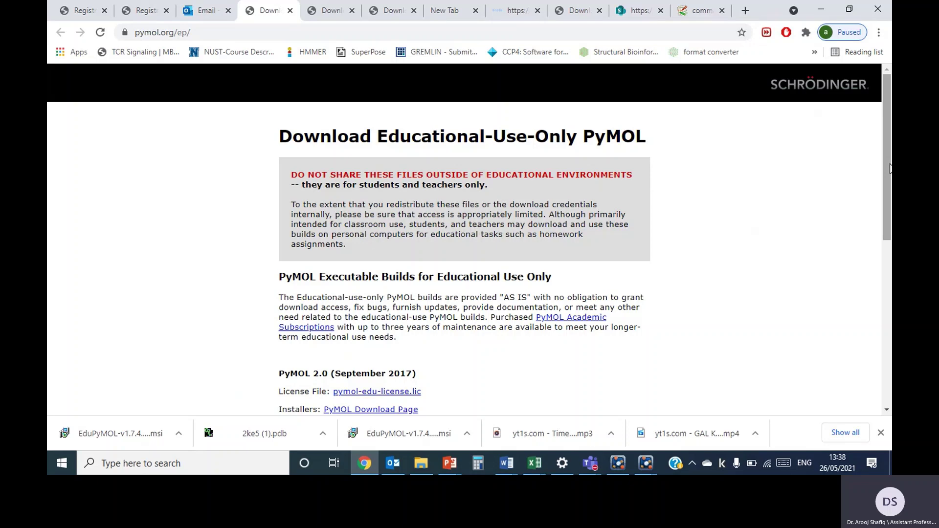
- Download the 64-bit Windows build of PyMOL 1.7.4, EduPyMOL-v1.7.4.5-Win64.msi
drag(889, 168, 890, 311)
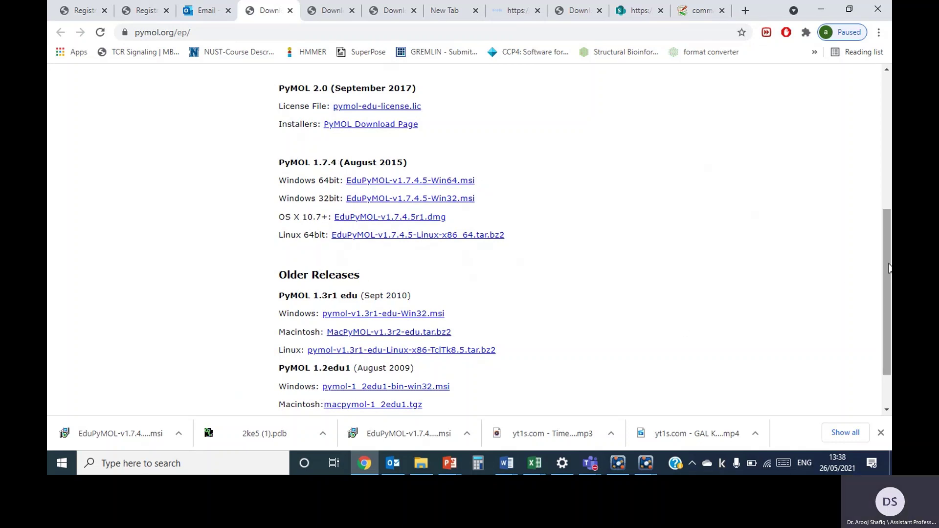
drag(889, 269, 888, 265)
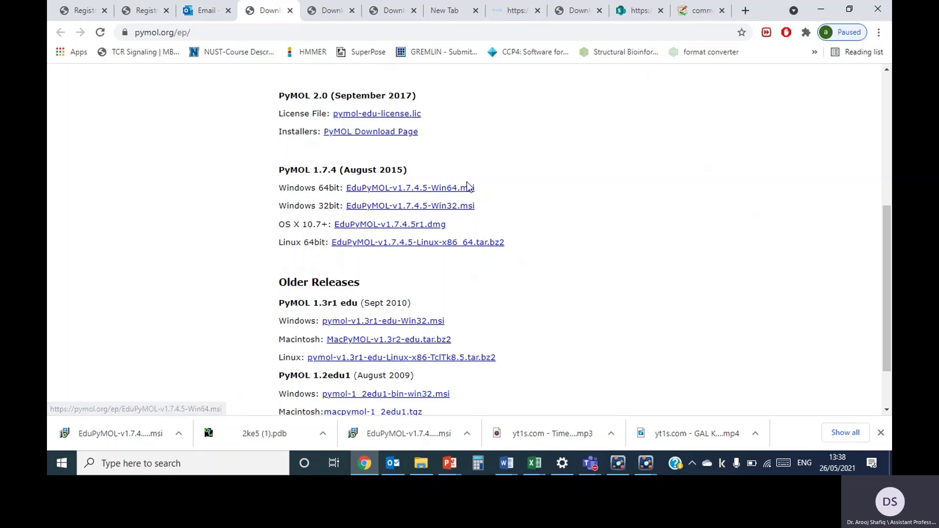
click(398, 191)
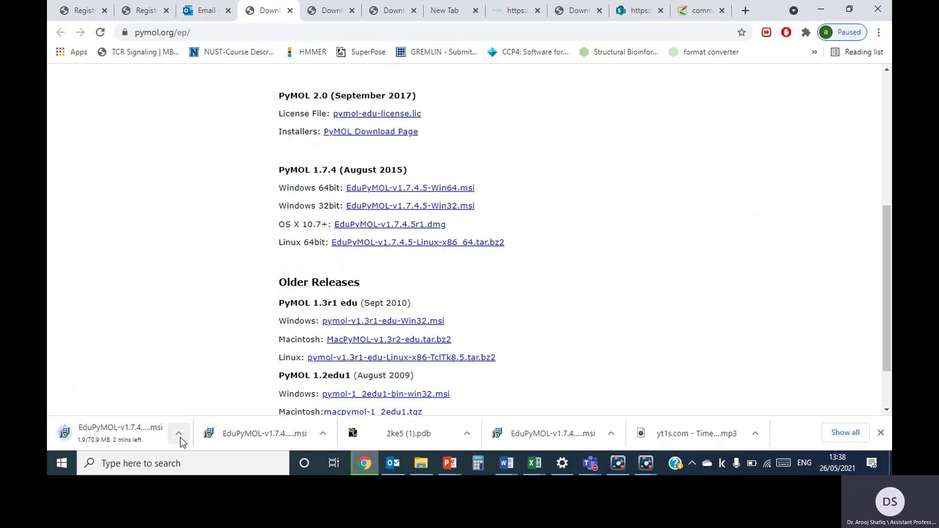
- Show the download in its folder, start the EduPyMOL-v1.7.4.5-Win64 installer and dismiss its security prompt
click(180, 437)
click(207, 392)
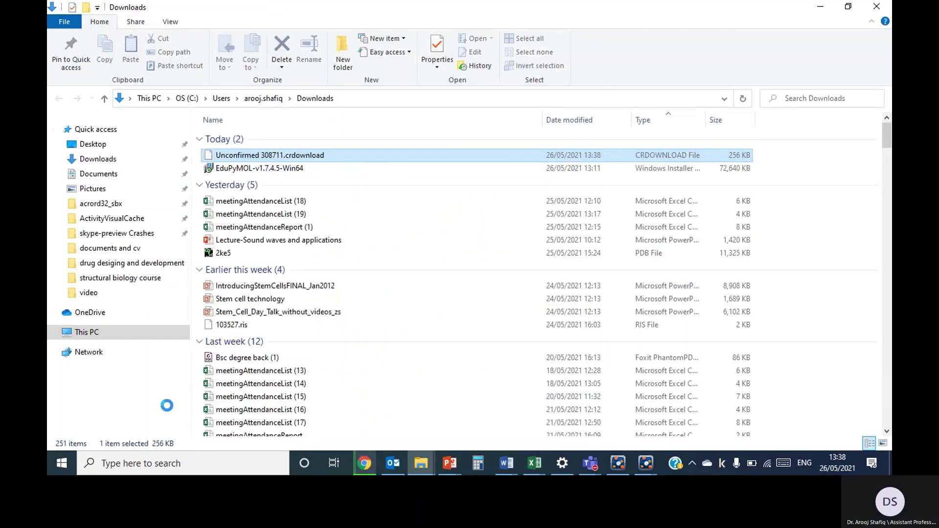
double_click(268, 169)
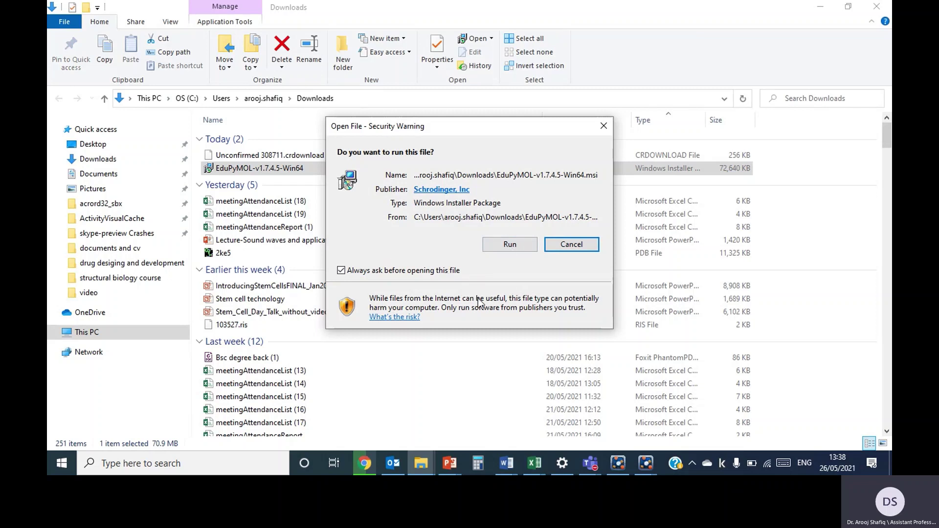
click(605, 125)
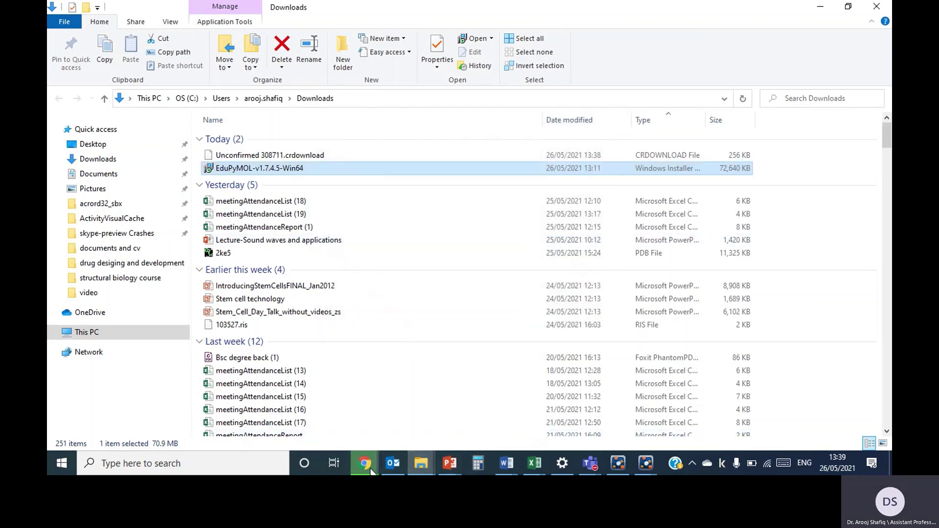
- Search Windows for pymol and launch PyMOL + Tcl-Tk GUI + Console
click(270, 464)
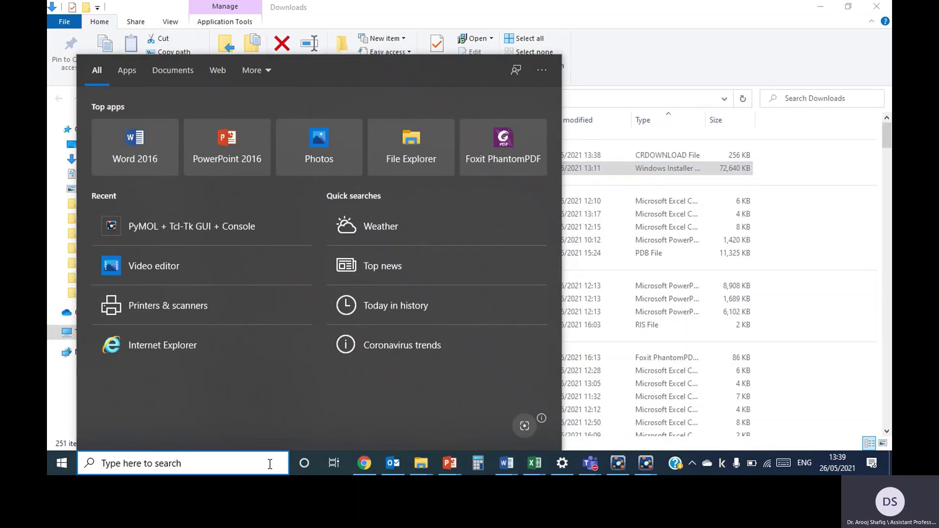
text(pymol)
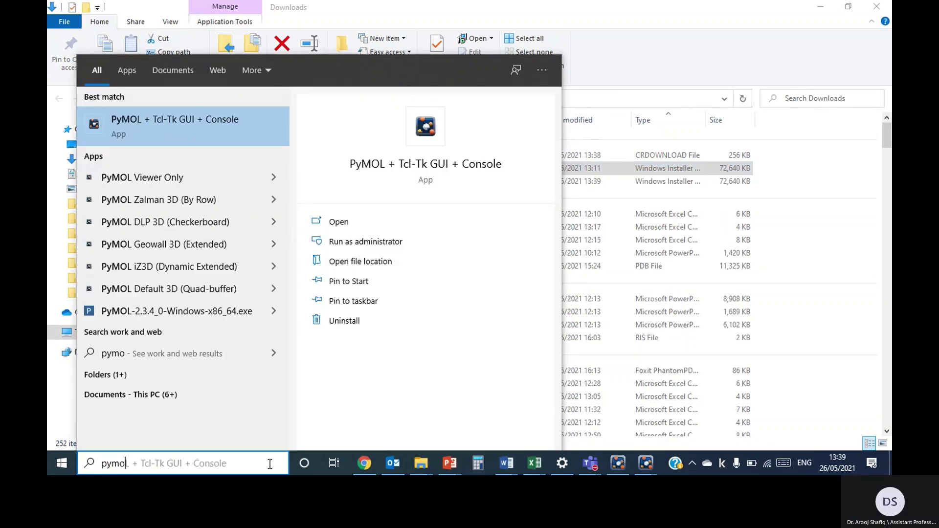
click(205, 134)
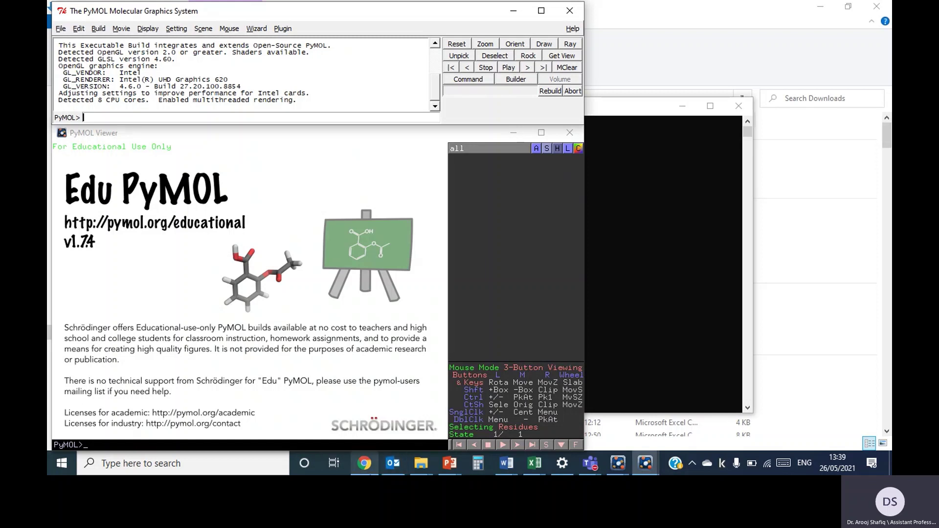
- Switch to Chrome, search Google for "protein data bank" and open the RCSB PDB homepage
mouse_move(365, 465)
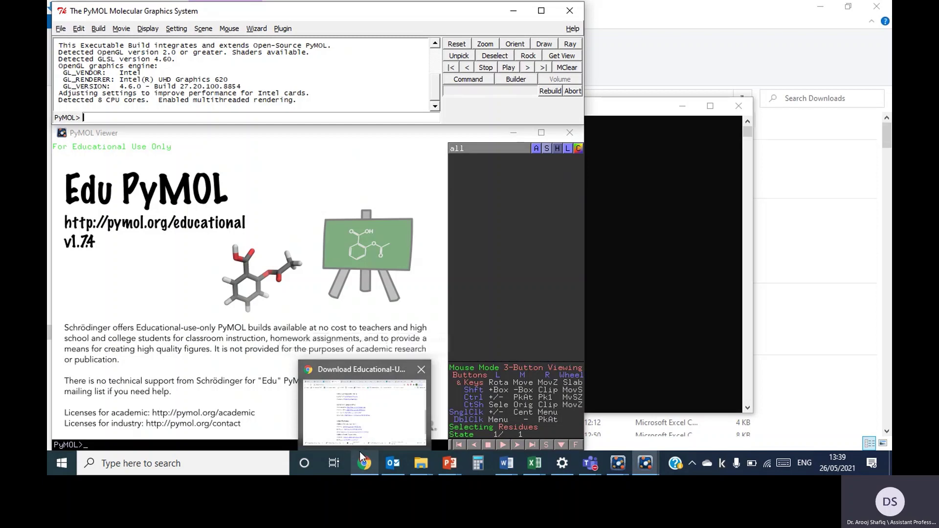
click(368, 471)
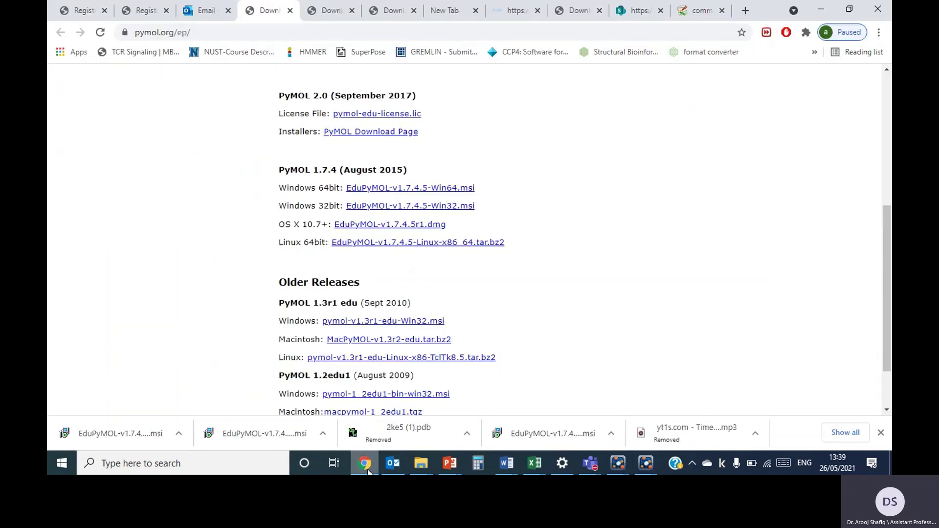
click(324, 11)
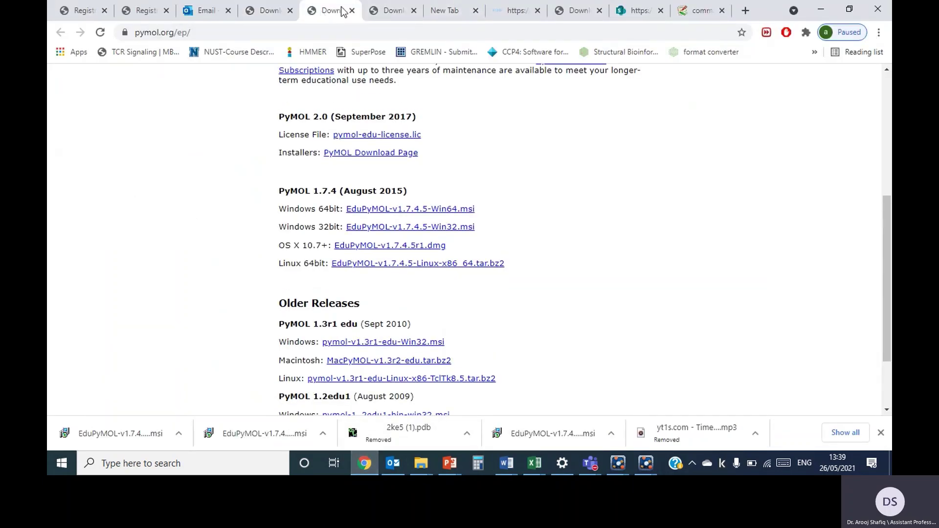
click(391, 11)
click(446, 11)
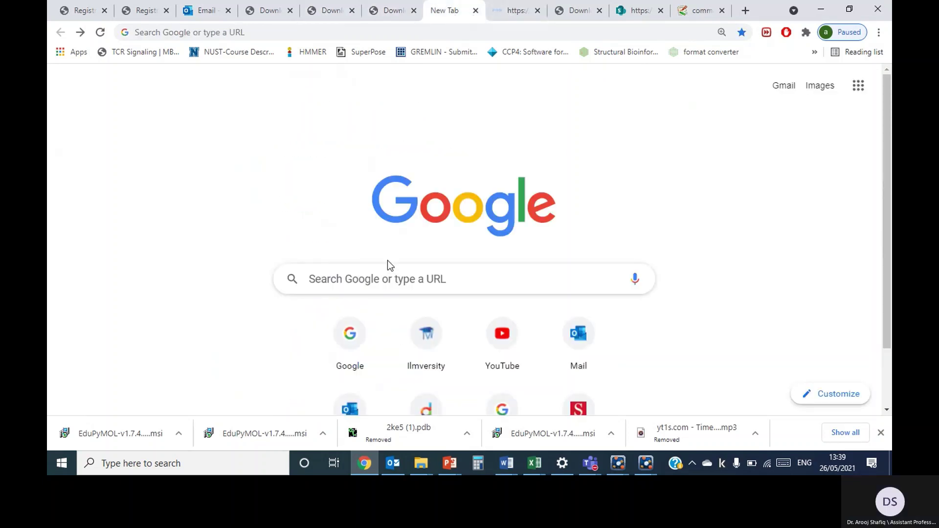
click(395, 279)
text(protein data bank)
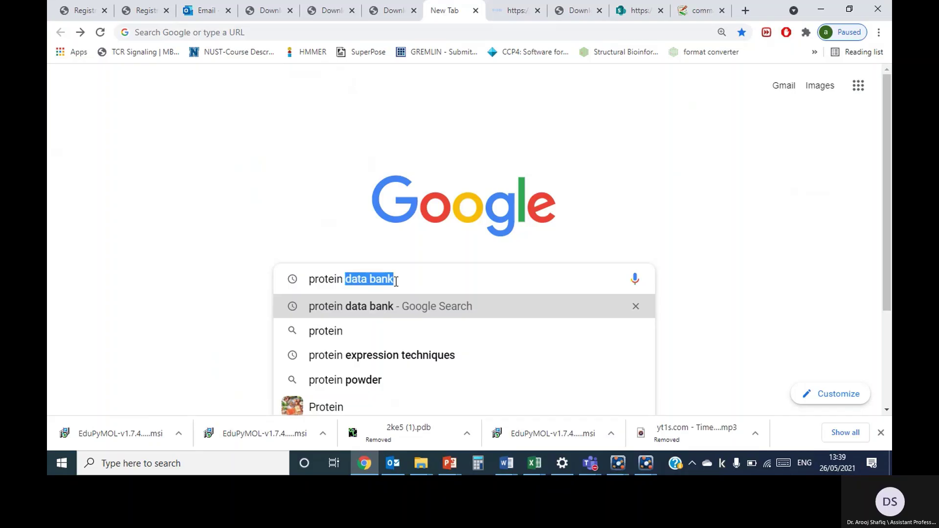
key(Return)
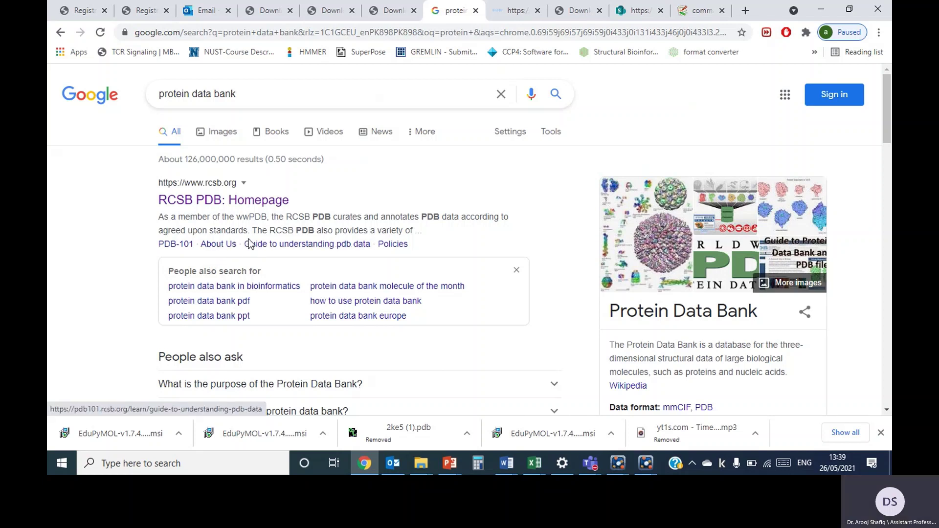
click(278, 208)
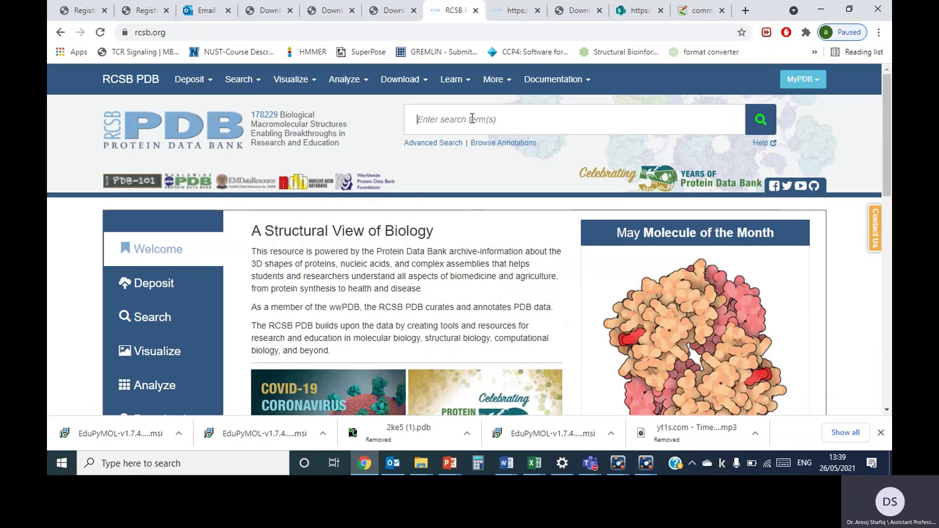
- Search the Protein Data Bank for RALA and open the 2KE5 structure entry from the results
text(RAL)
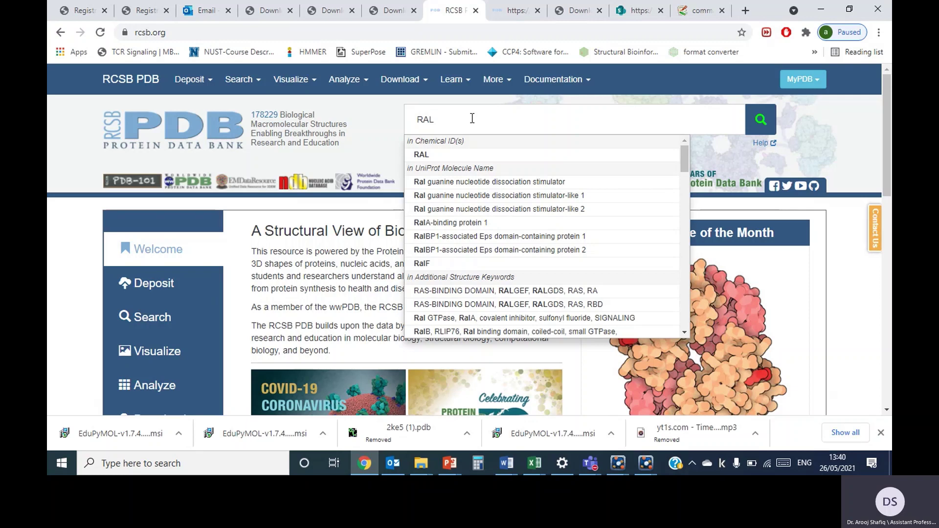
text(A)
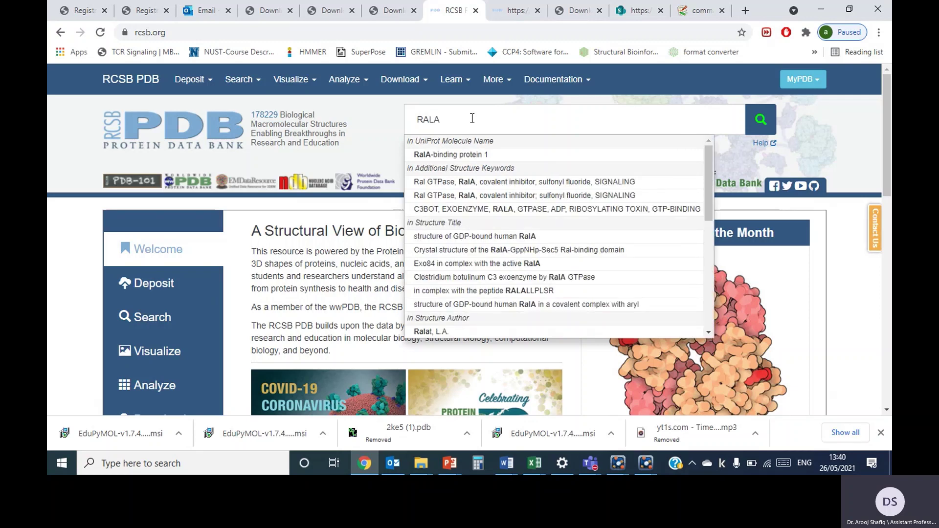
key(Return)
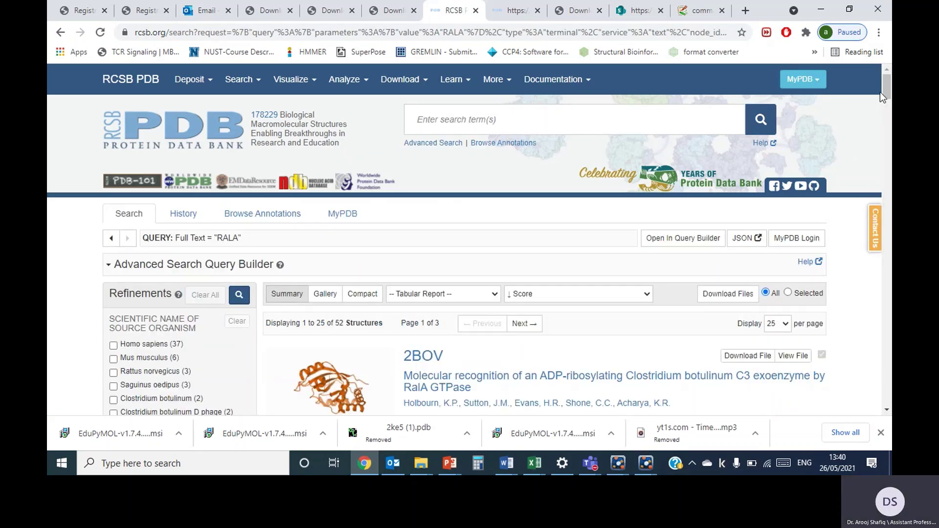
scroll(885, 87, down, 3)
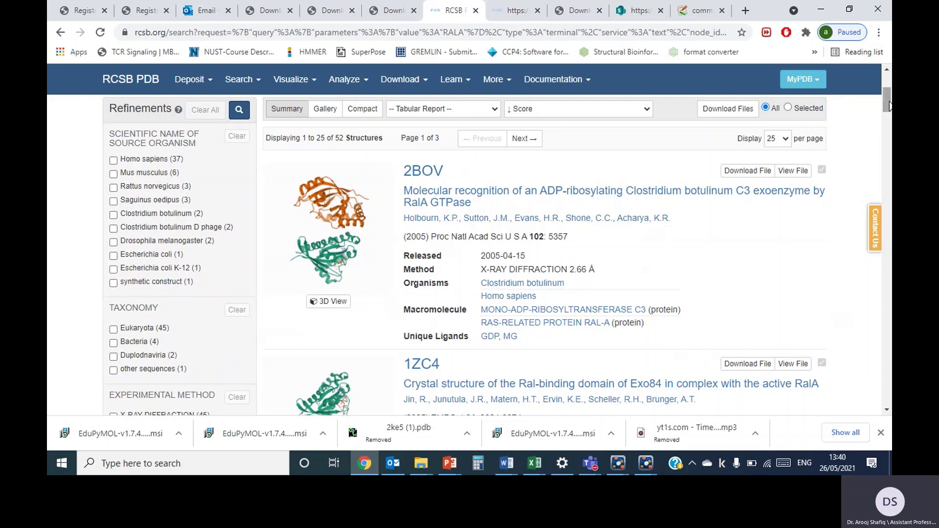
drag(886, 104, 887, 177)
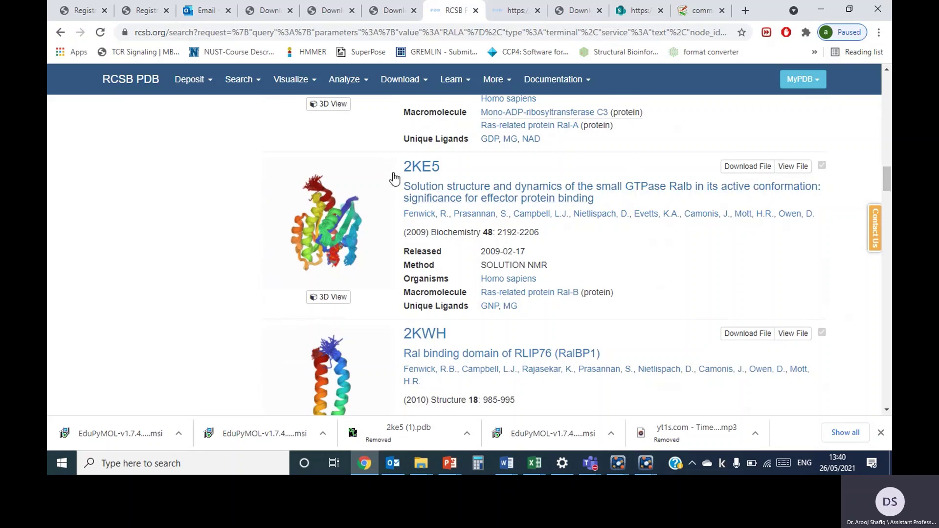
click(487, 198)
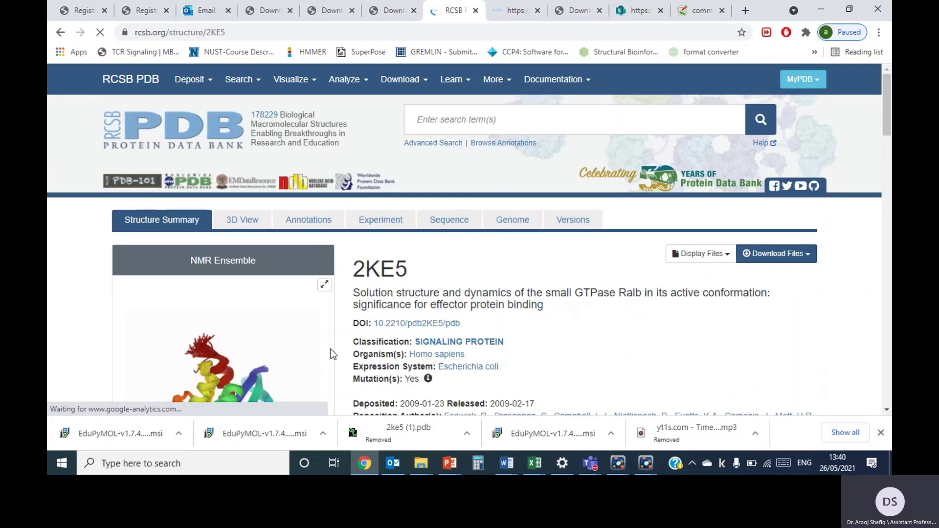
- Examine the 2KE5 structure summary, including its macromolecule details, protein feature view and ligands
drag(886, 114, 884, 136)
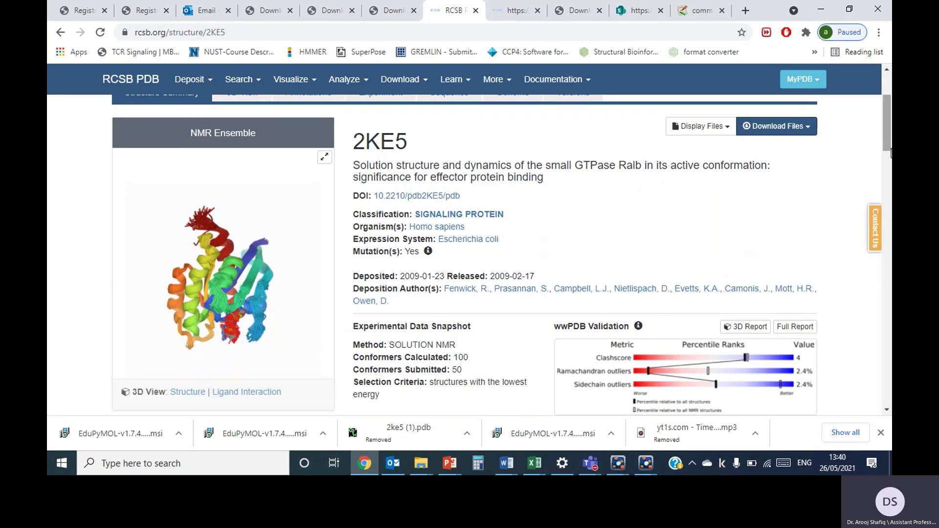
drag(890, 136, 872, 248)
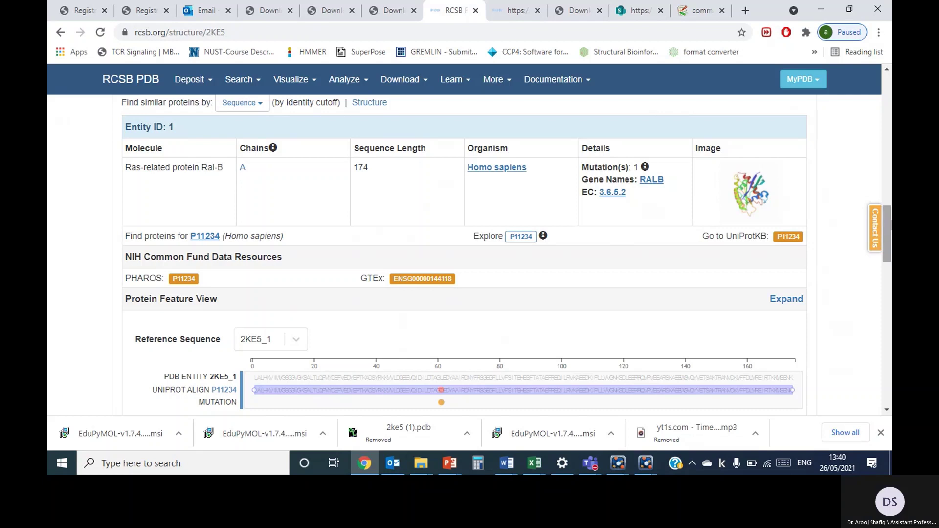
scroll(663, 182, down, 1)
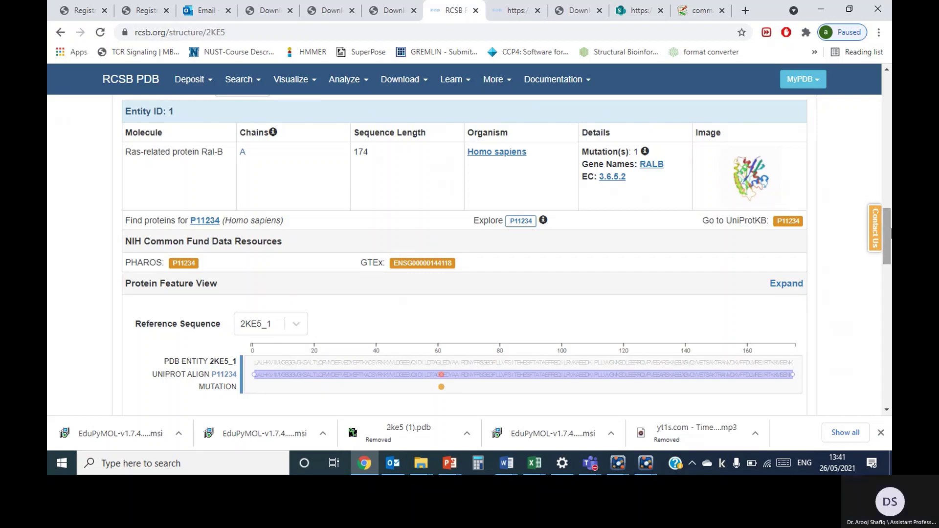
scroll(889, 243, down, 2)
drag(889, 243, 889, 257)
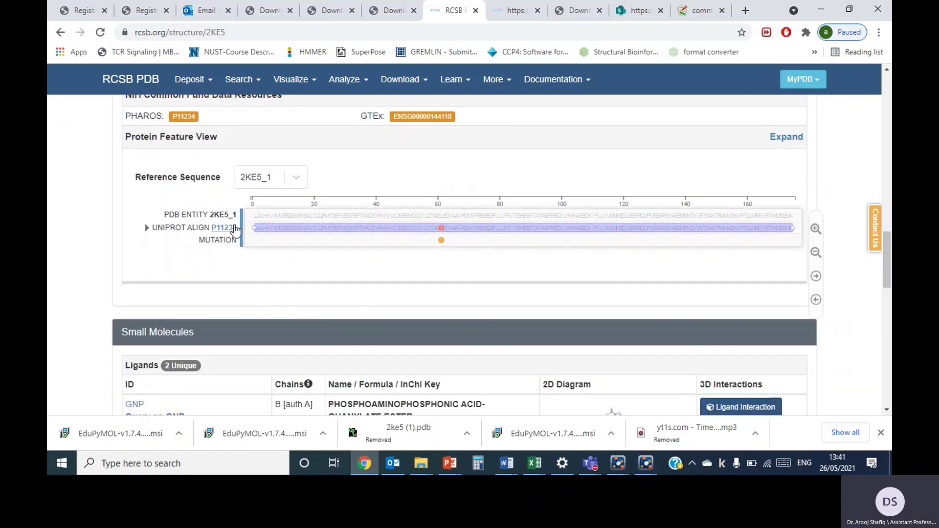
drag(888, 257, 891, 287)
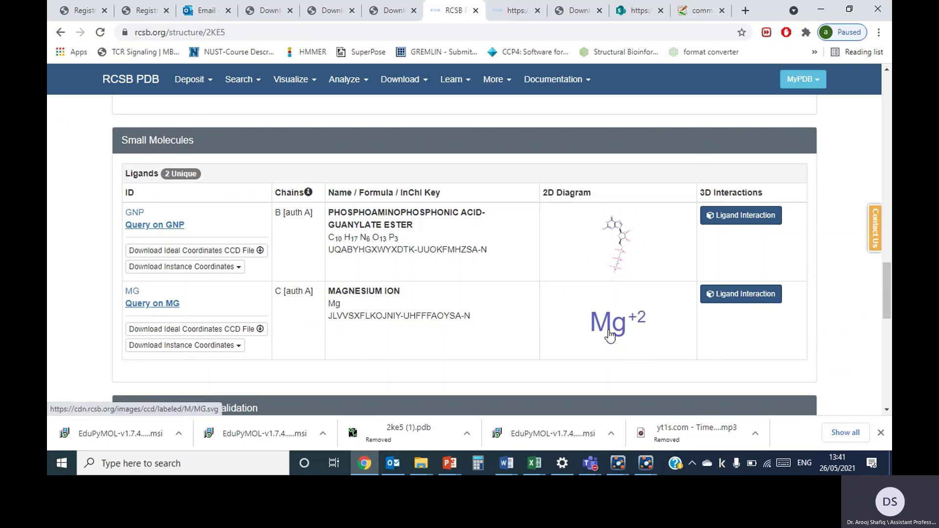
drag(891, 312, 891, 114)
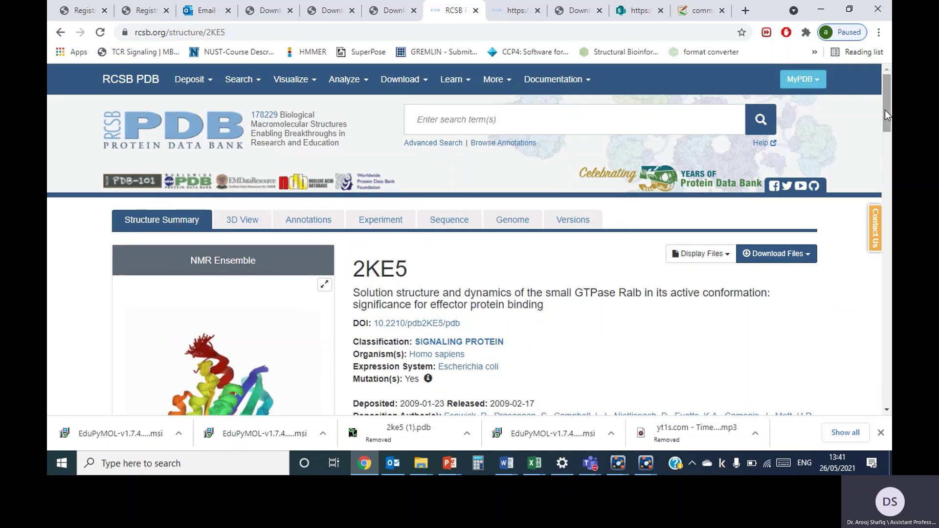
- Download the 2KE5 structure file in PDB Format
click(767, 260)
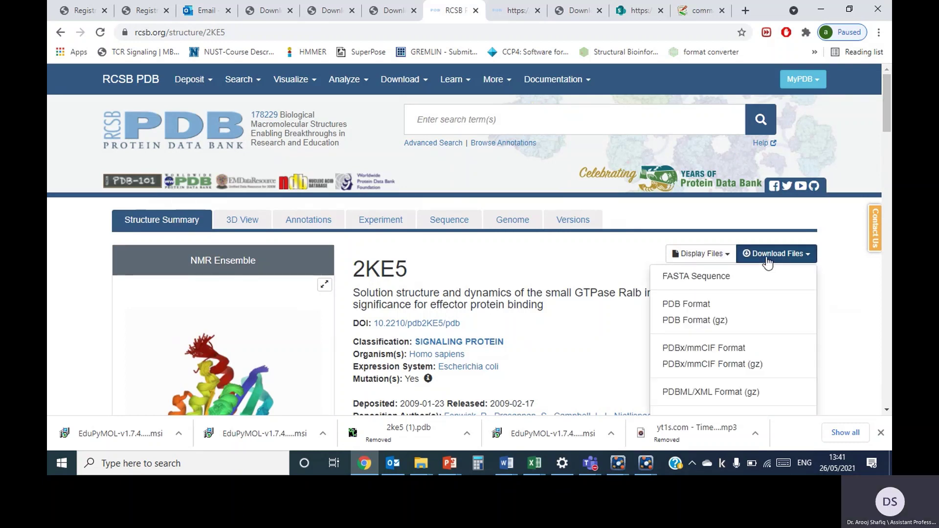
click(687, 305)
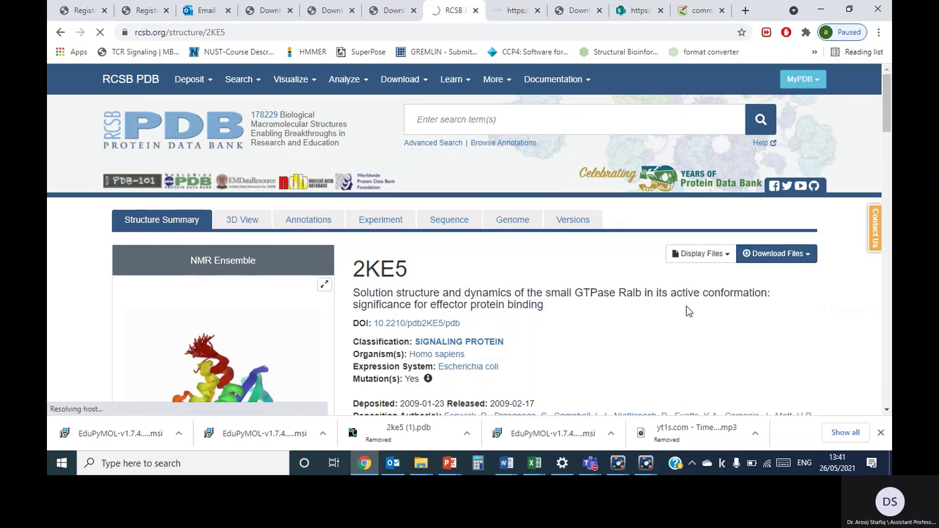
click(772, 254)
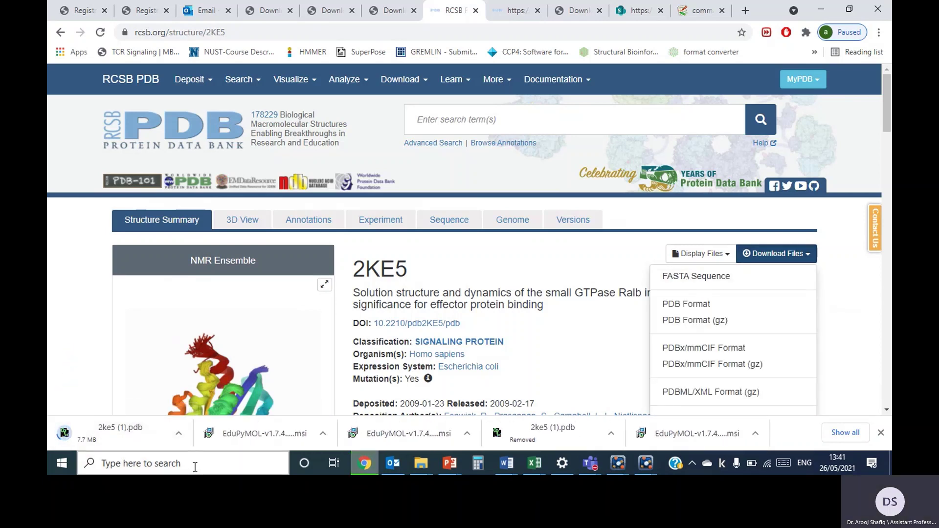
- Switch to the newly launched PyMOL session that has no structure loaded
click(622, 470)
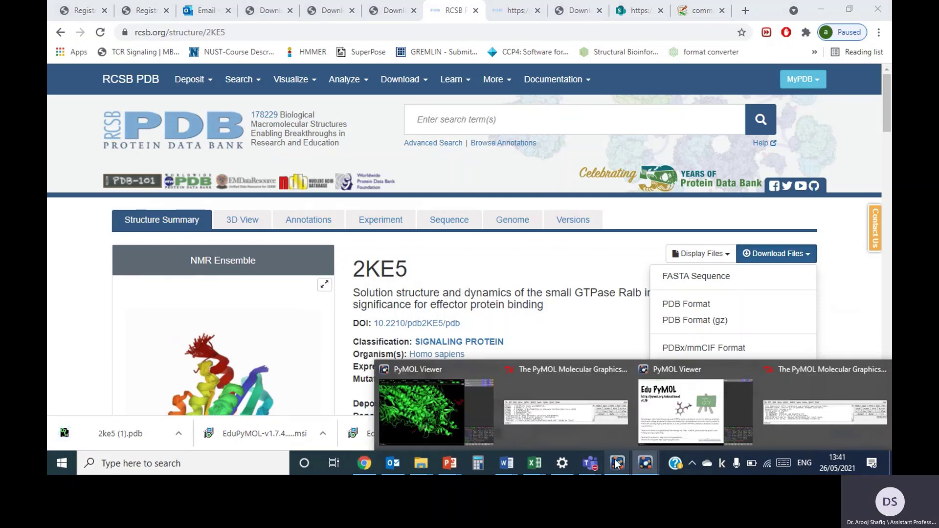
click(622, 370)
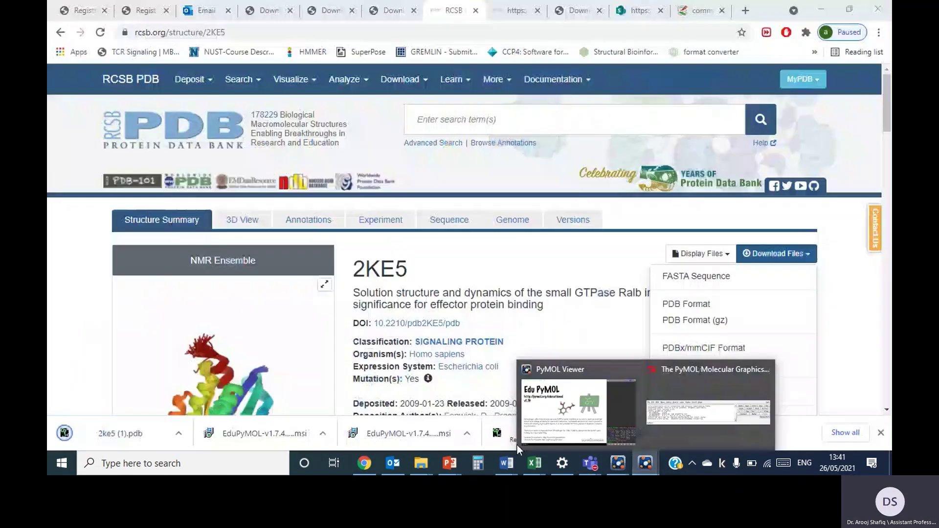
click(677, 430)
click(596, 441)
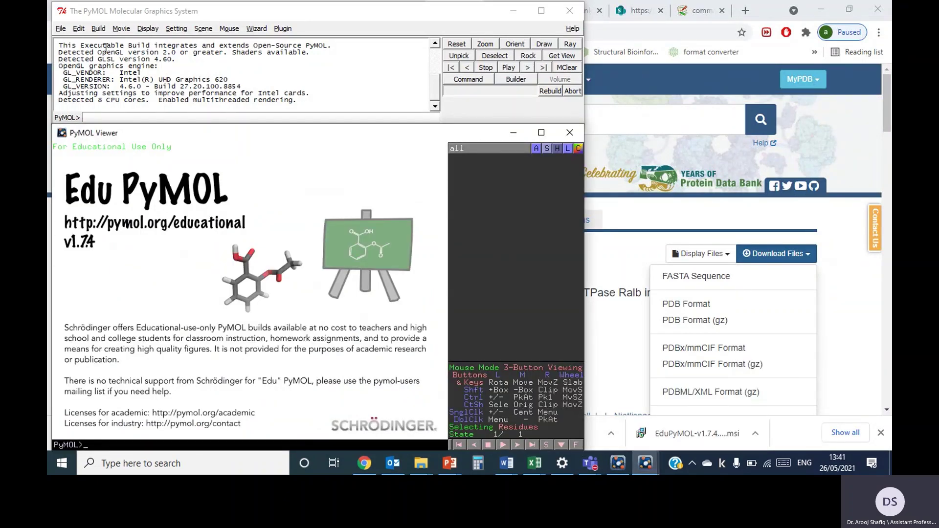
- Open the file 2ke5 (1) from the Downloads folder in PyMOL
click(59, 29)
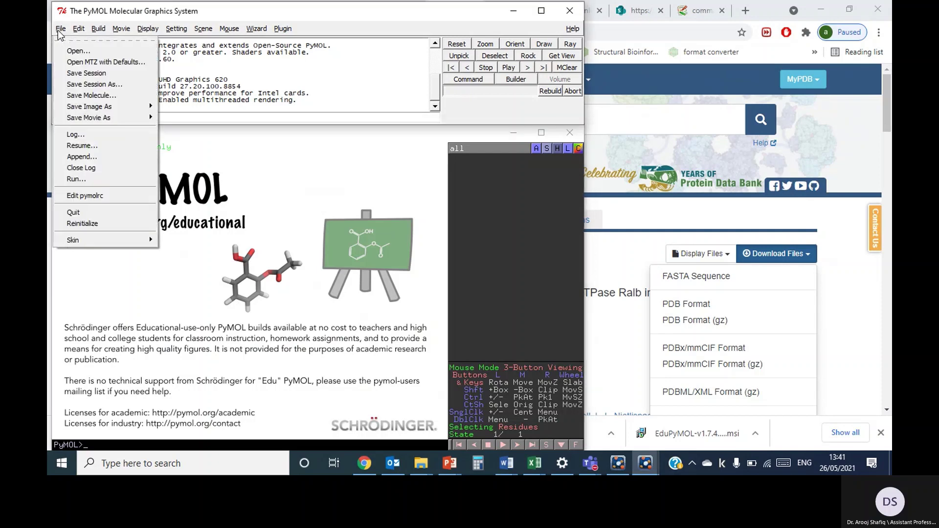
click(73, 53)
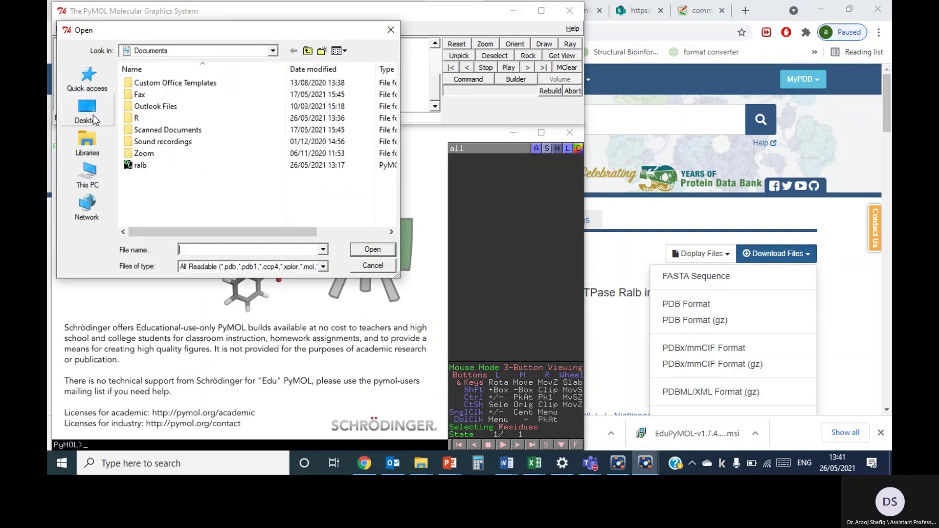
click(87, 110)
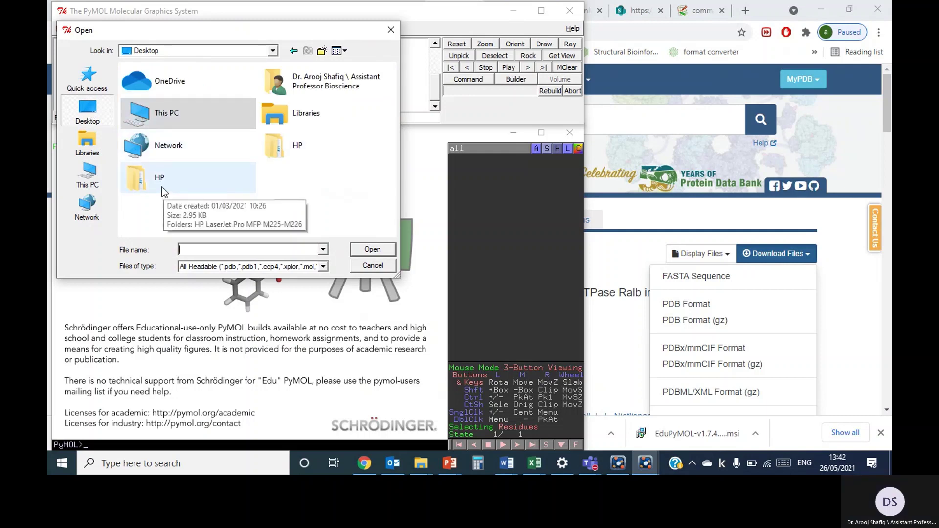
double_click(159, 115)
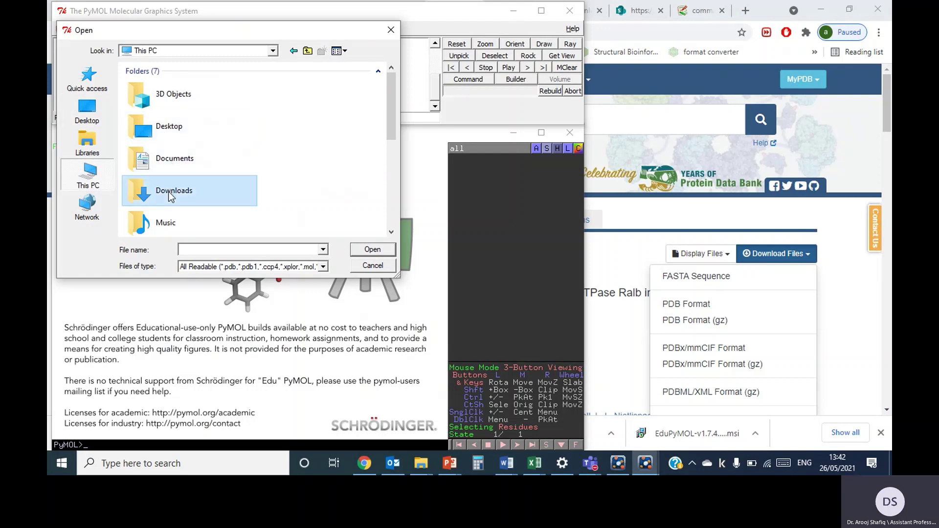
double_click(171, 184)
click(149, 96)
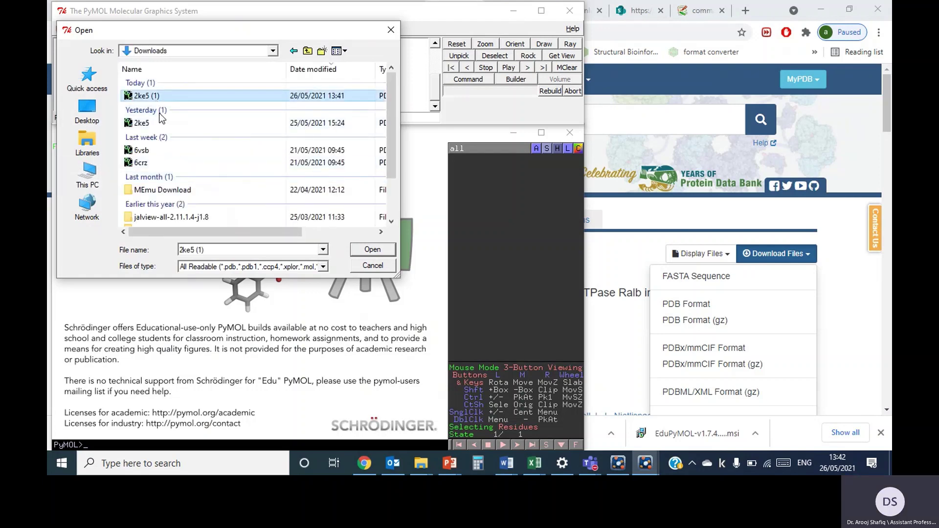
click(384, 250)
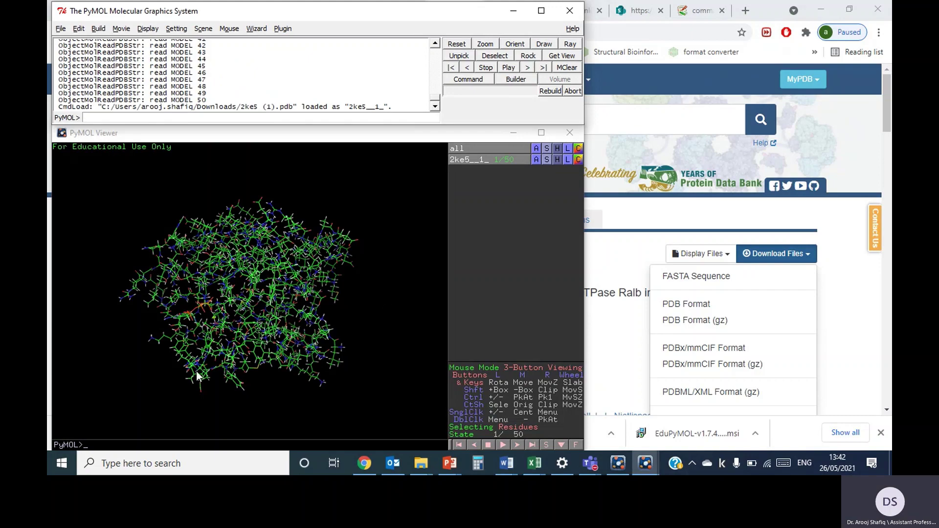
- Display the amino acid sequence of the loaded 2ke5 structure and look along its residues
drag(193, 307, 340, 313)
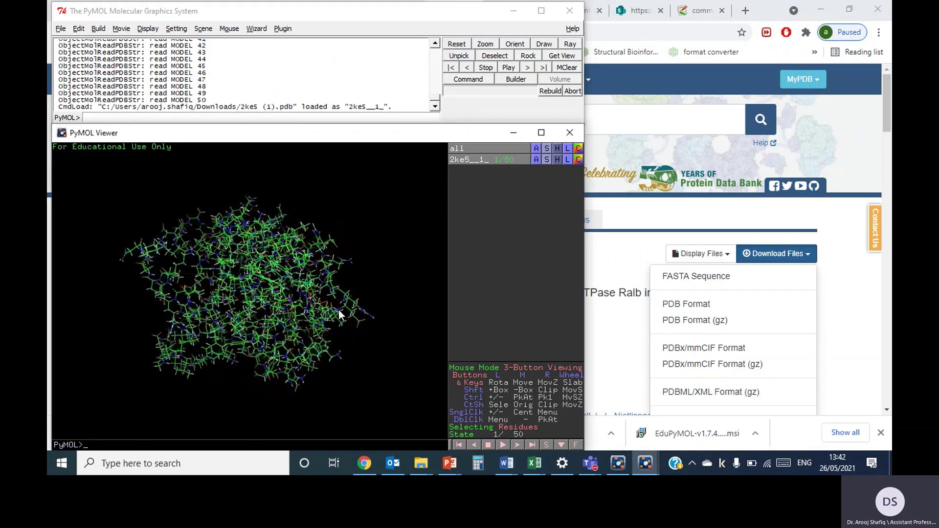
drag(207, 296, 367, 298)
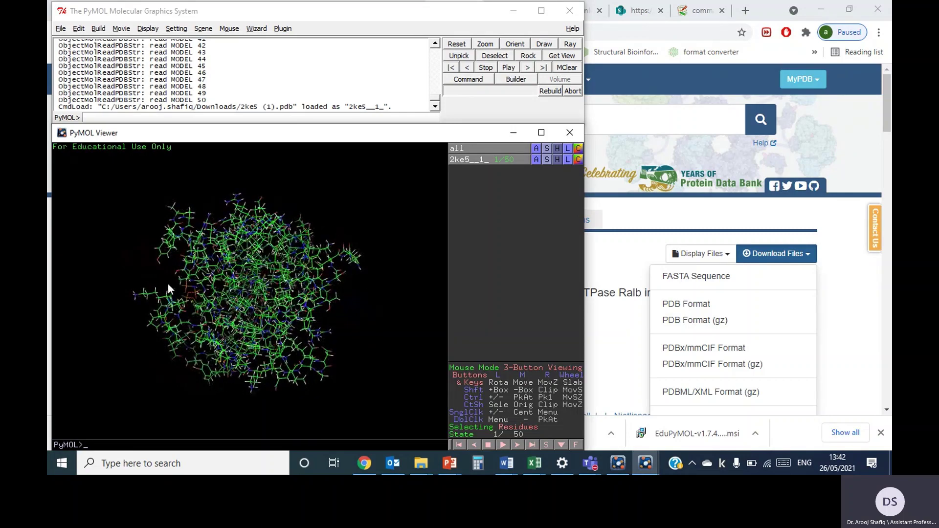
drag(168, 287, 323, 307)
drag(174, 306, 274, 215)
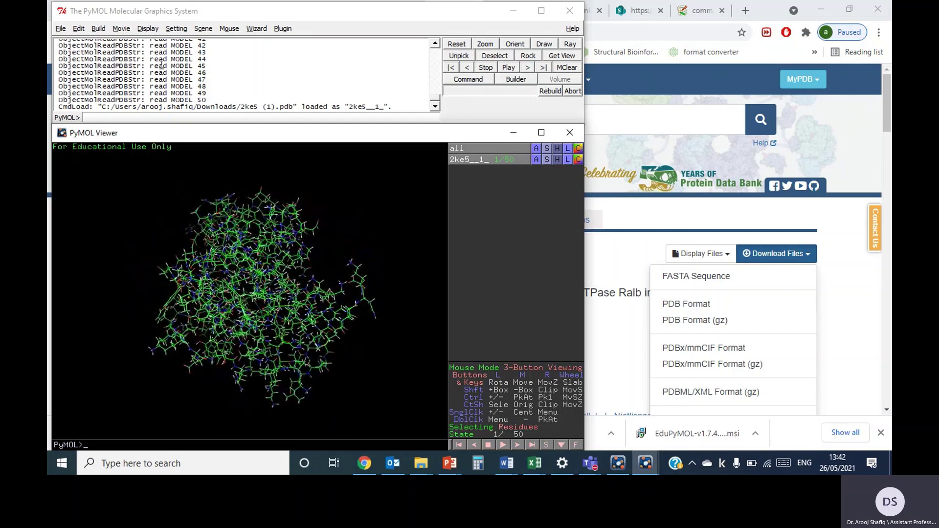
click(148, 28)
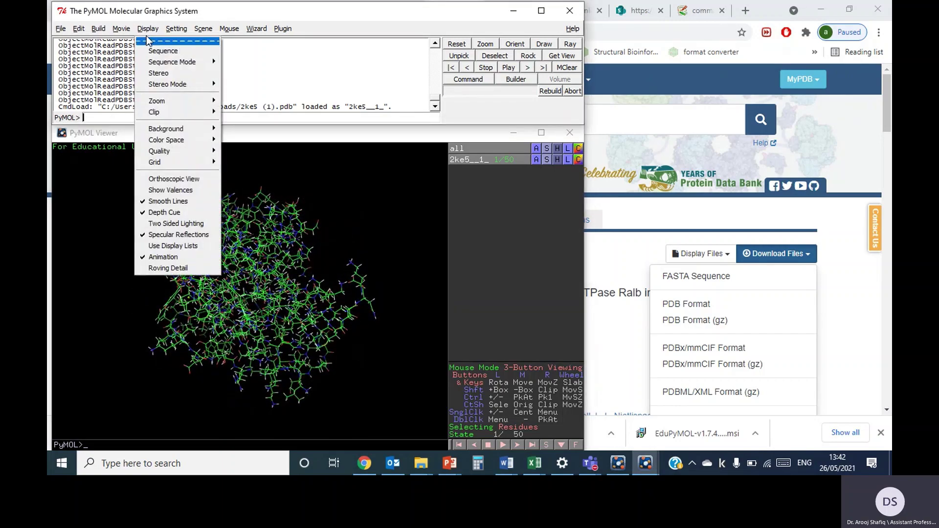
click(157, 51)
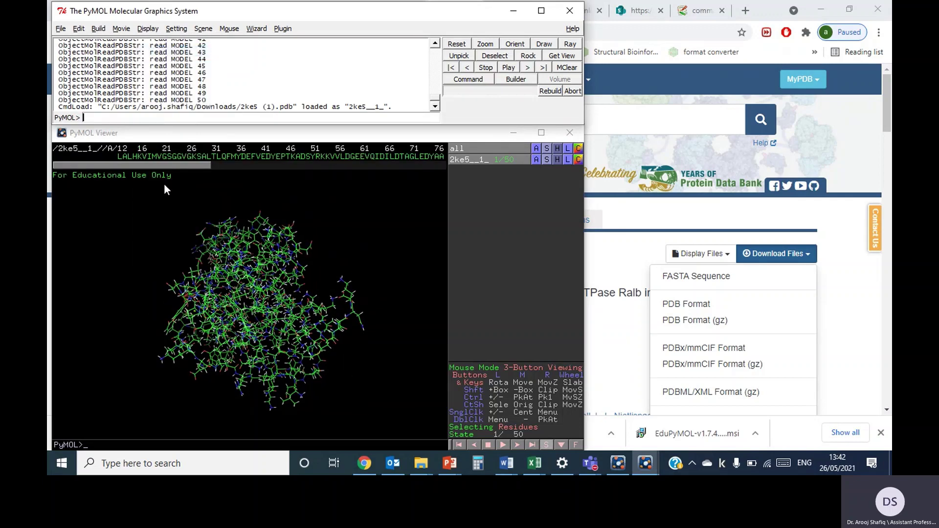
click(157, 159)
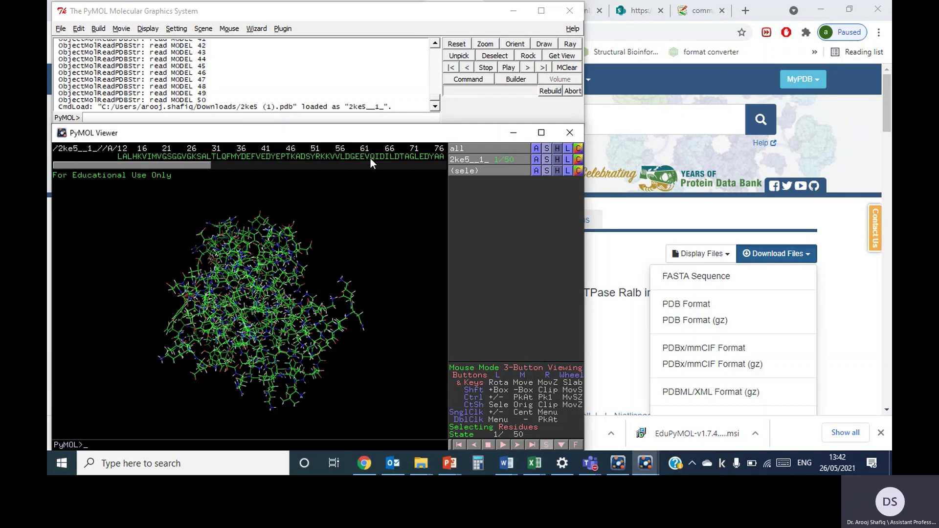
drag(195, 166, 268, 166)
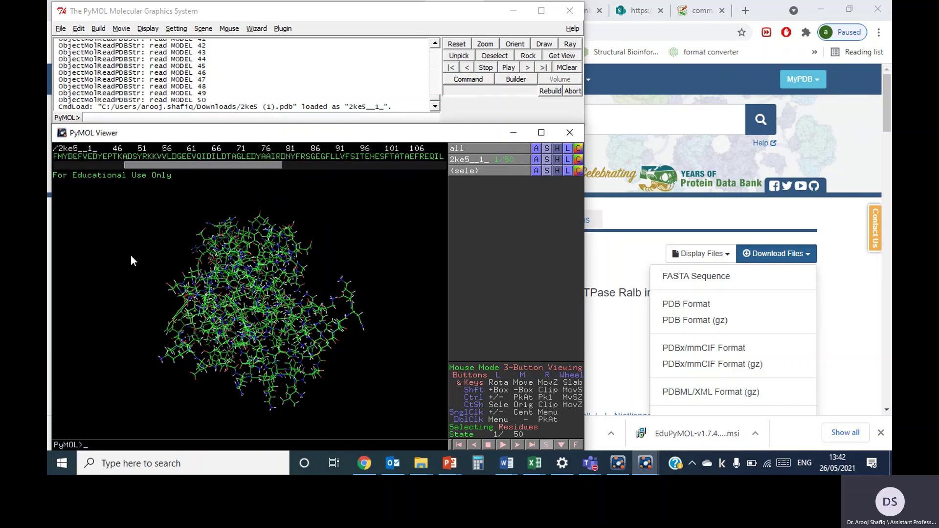
- Examine the protein model from several angles by rotating, panning and zooming it, including a view reset
drag(278, 314, 274, 349)
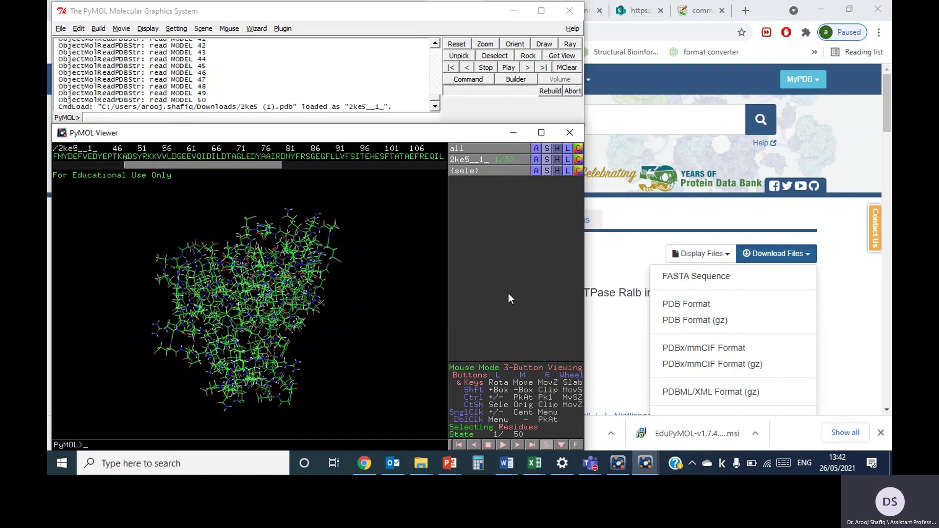
drag(327, 336, 303, 378)
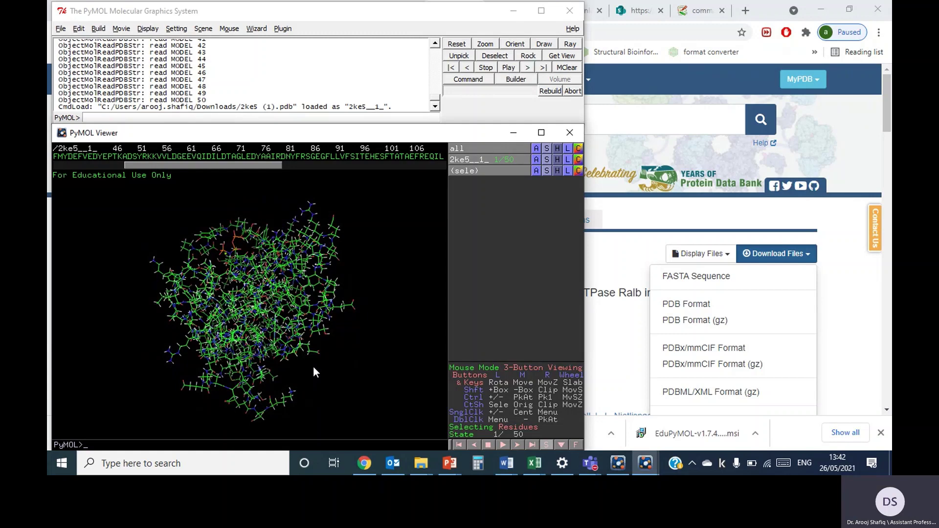
drag(315, 369, 266, 375)
middle_drag(266, 376, 330, 371)
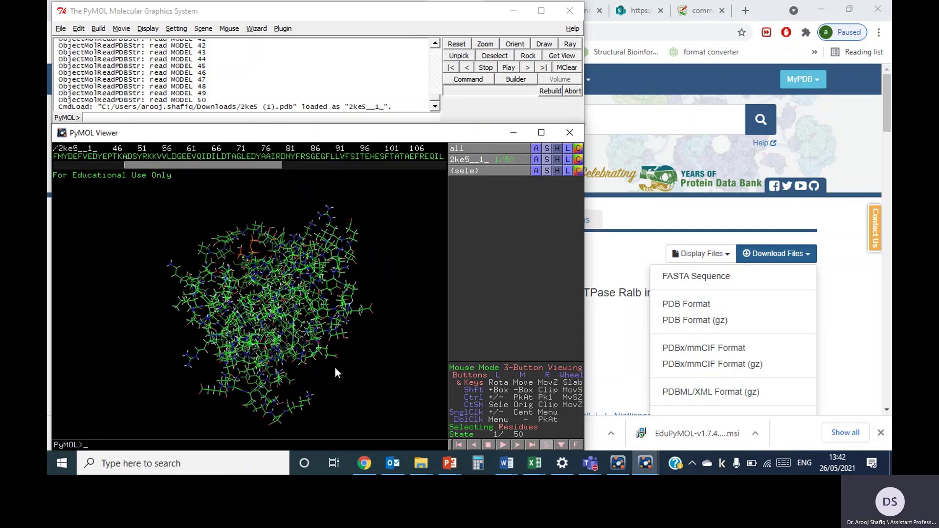
right_drag(335, 368, 354, 389)
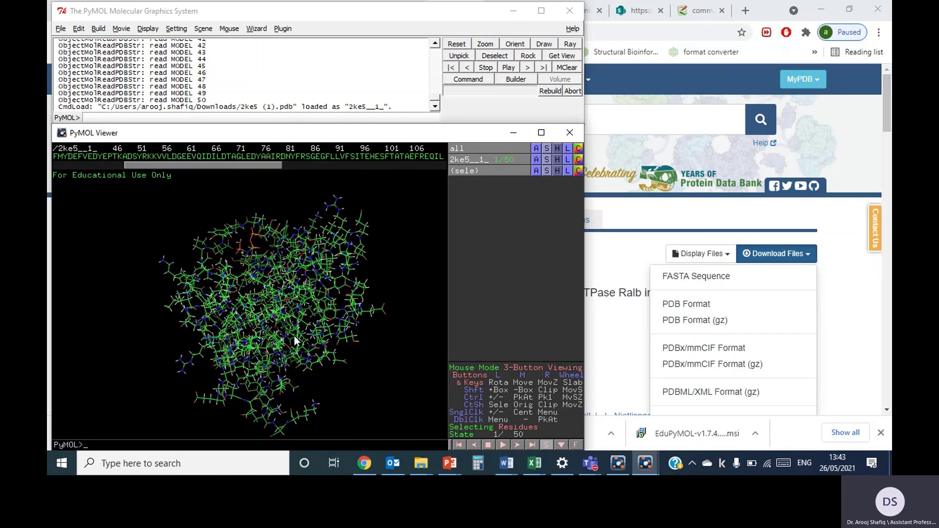
drag(295, 340, 339, 356)
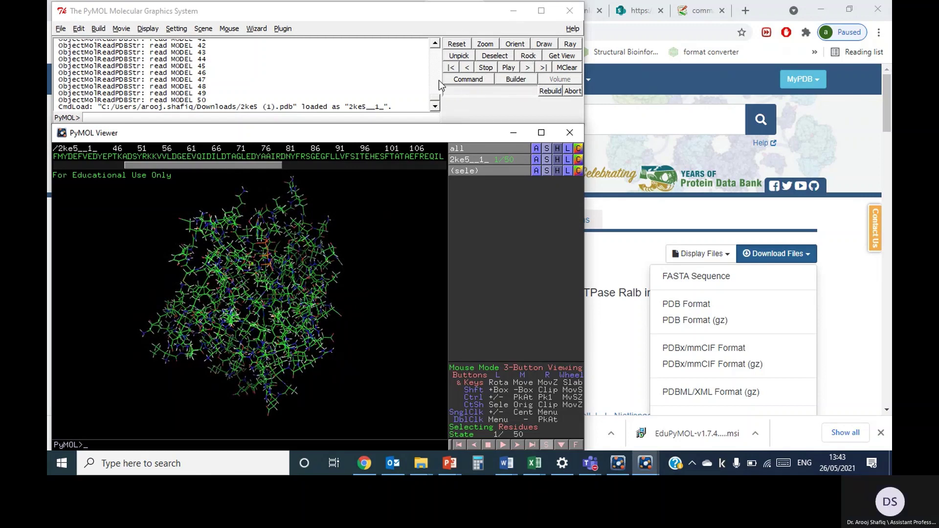
click(457, 44)
drag(236, 301, 307, 304)
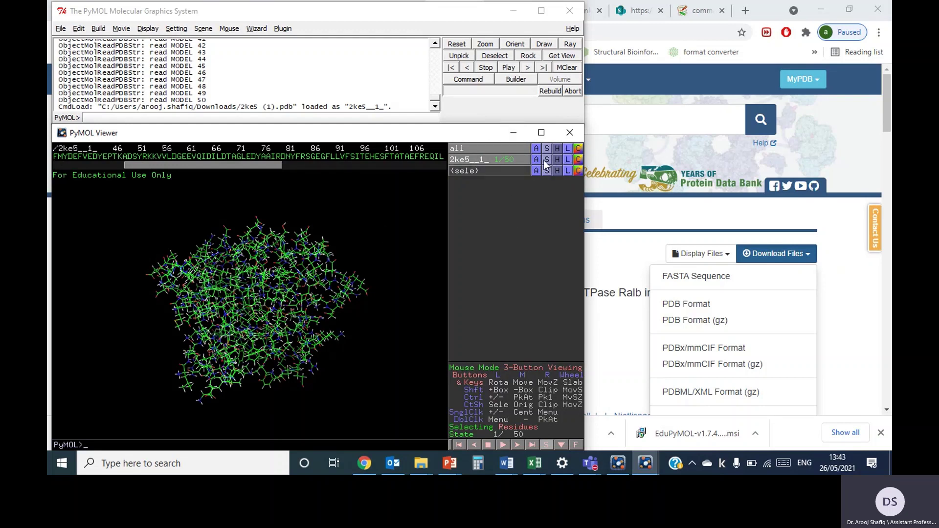
drag(187, 301, 289, 323)
drag(205, 329, 274, 303)
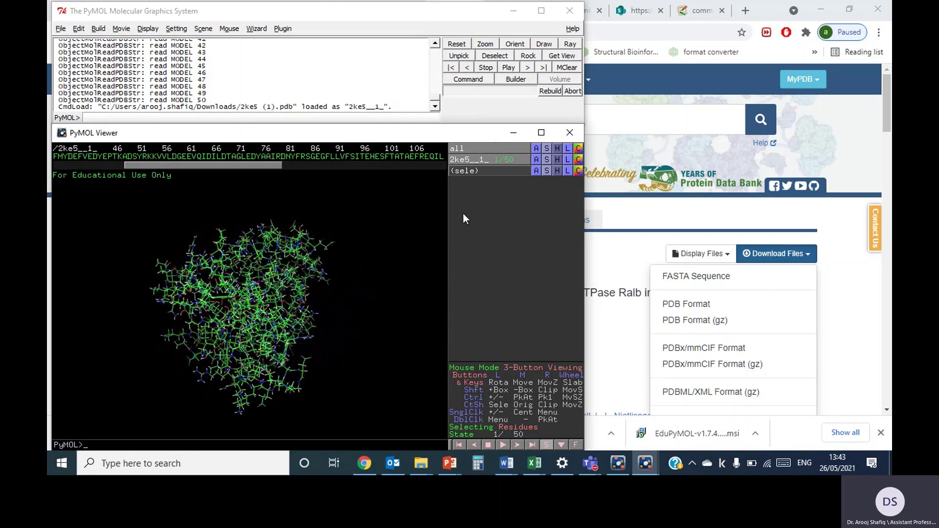
- Examine the Action, Show, Hide, Label and Color options available for the 2ke5__1_ object
click(558, 160)
click(547, 166)
click(536, 160)
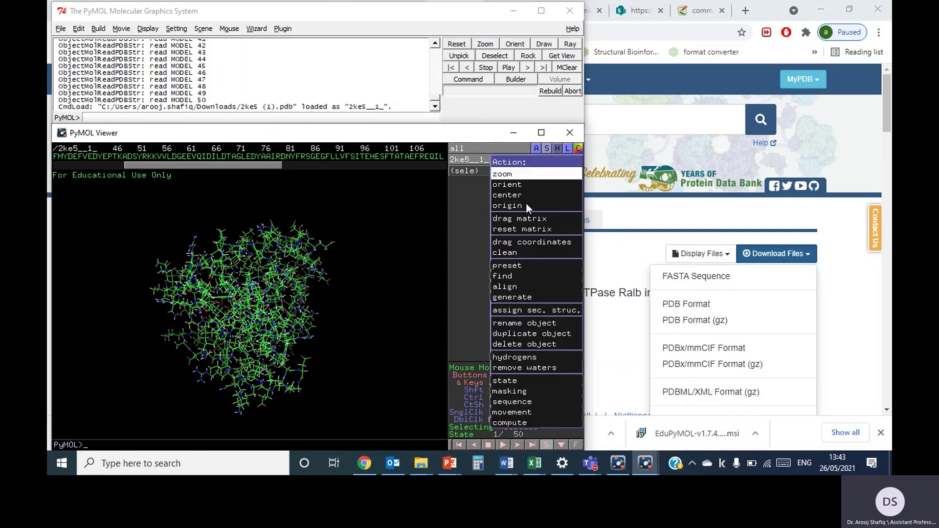
click(514, 160)
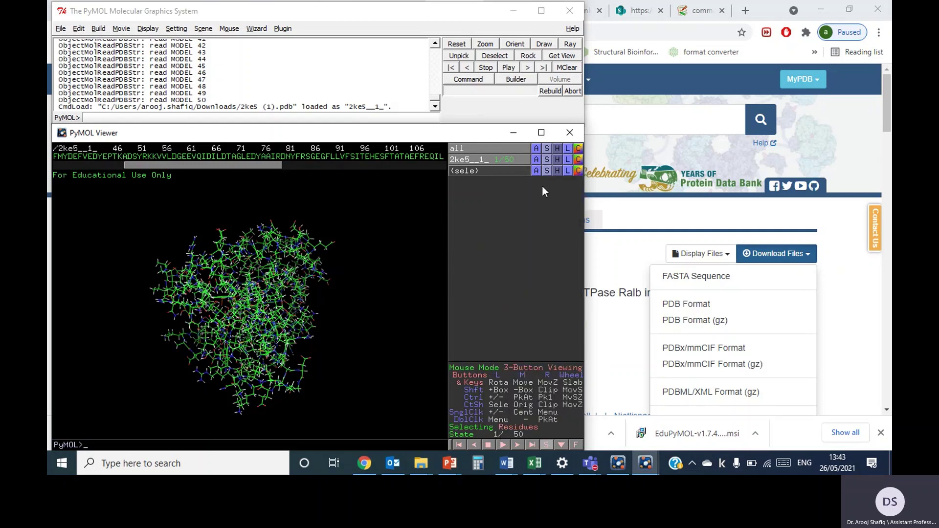
click(547, 160)
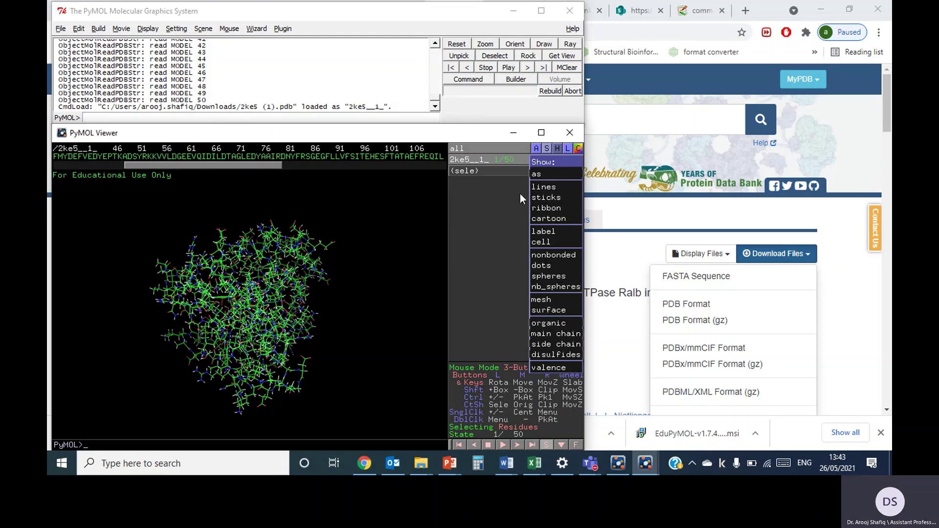
click(573, 187)
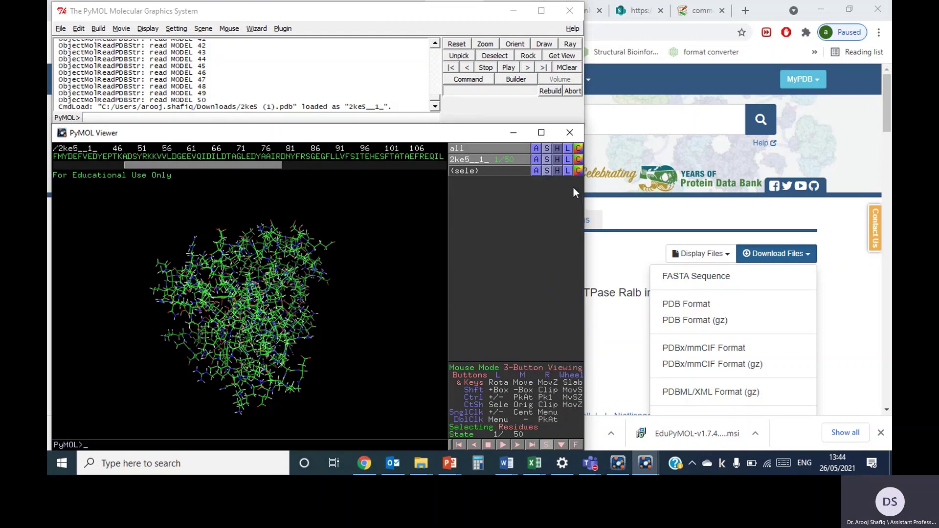
click(559, 161)
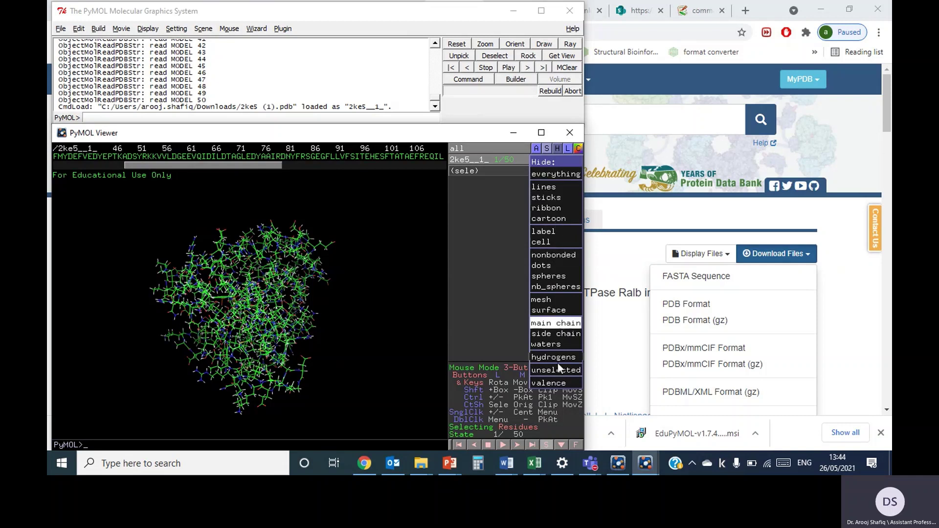
click(567, 161)
click(566, 161)
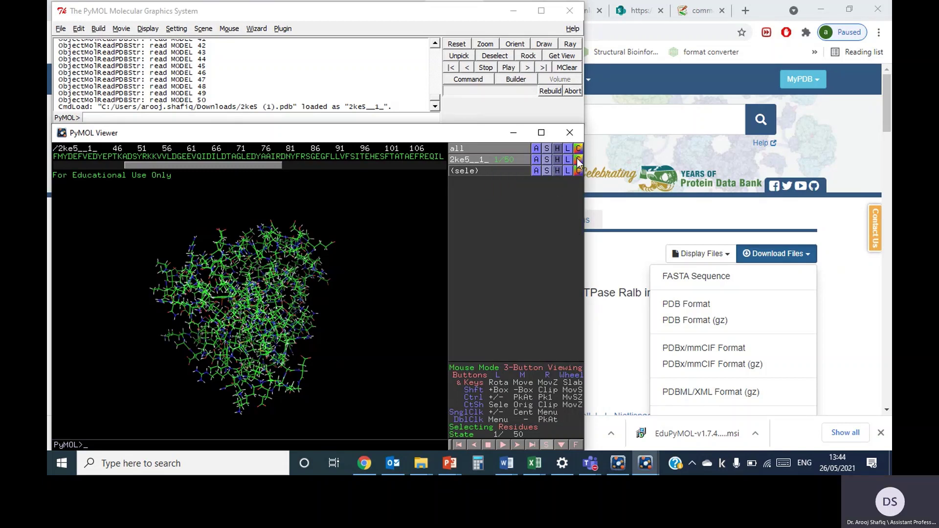
click(577, 160)
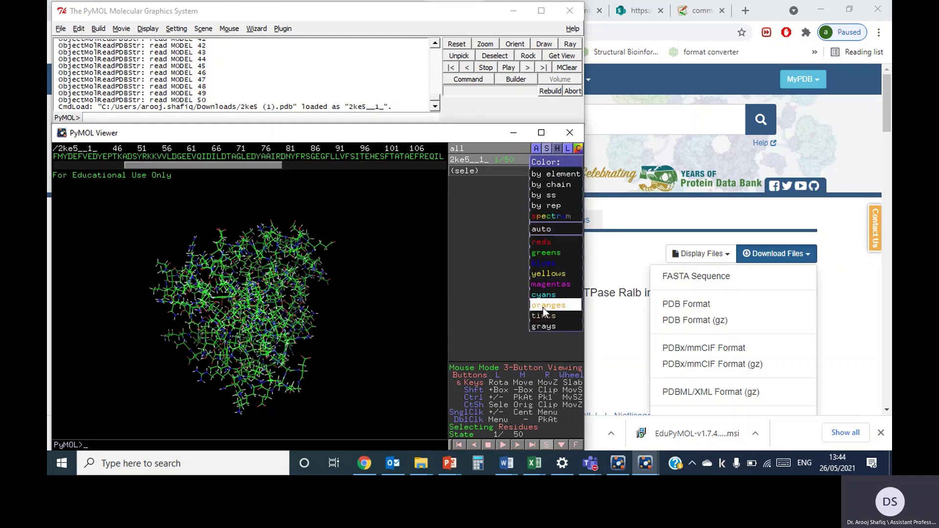
click(571, 160)
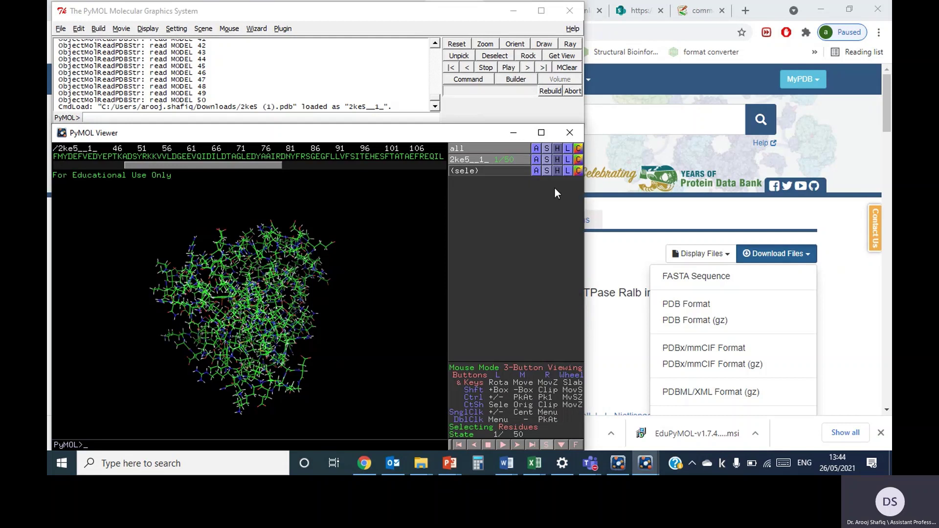
- Hide every representation of the 2ke5__1_ object and show the protein as a cartoon
click(556, 160)
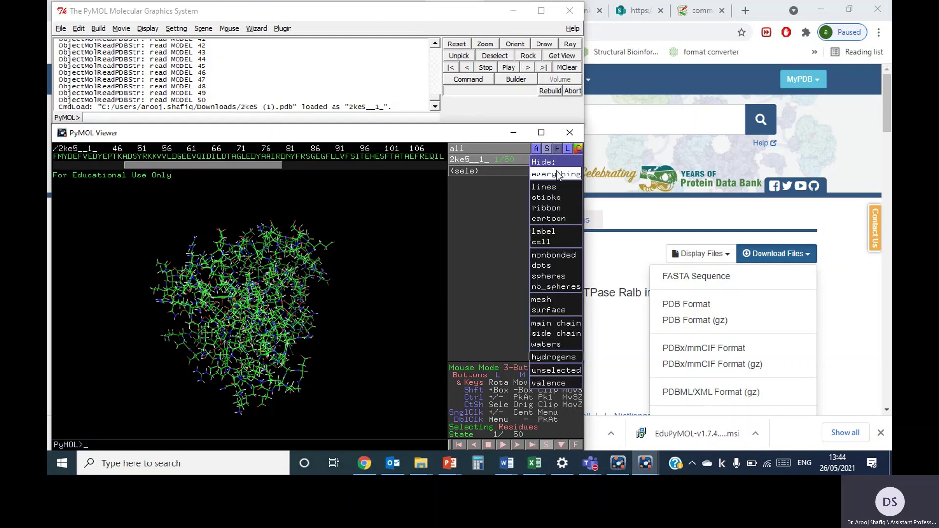
click(550, 177)
click(546, 160)
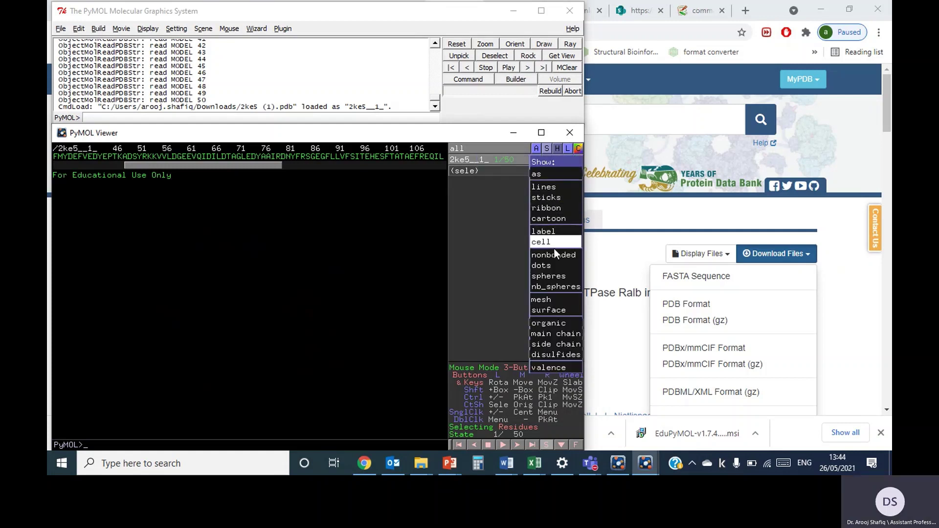
click(559, 220)
drag(178, 304, 228, 257)
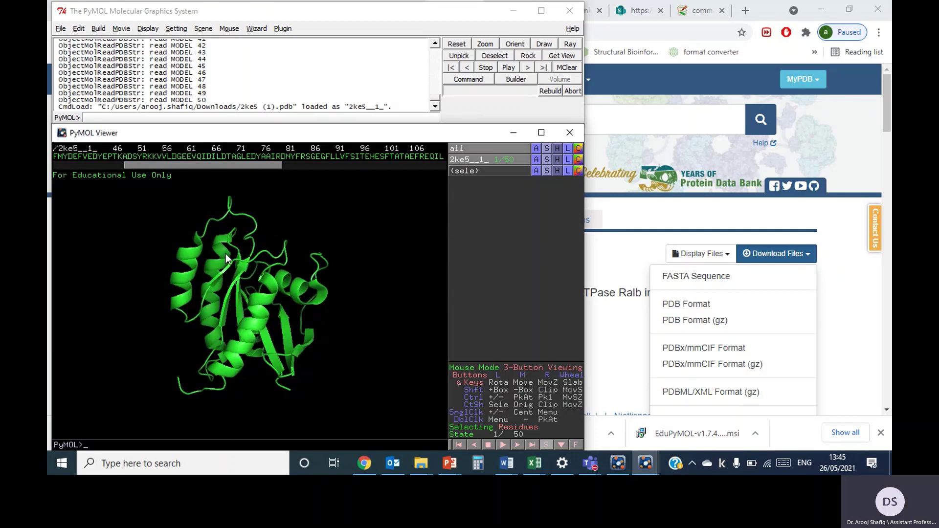
- Try coloring the 2ke5__1_ cartoon in blue and in yellow
click(578, 159)
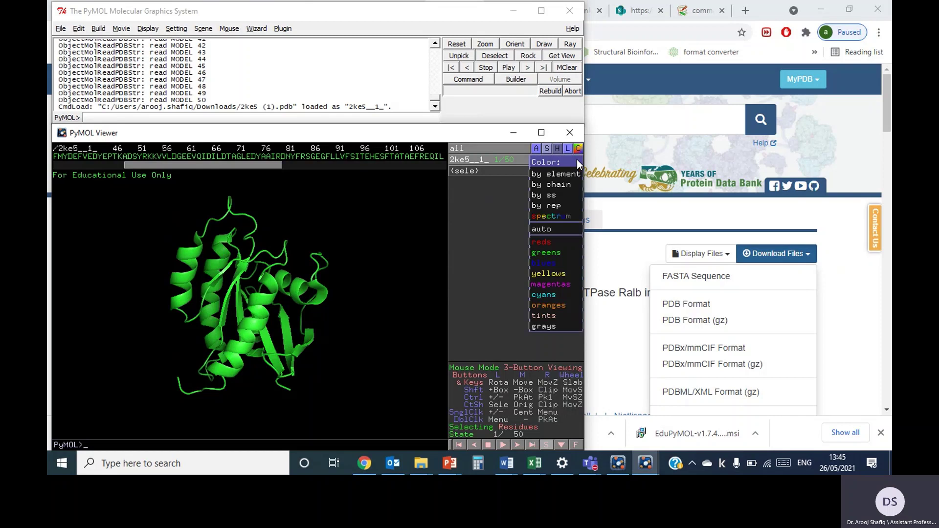
click(544, 258)
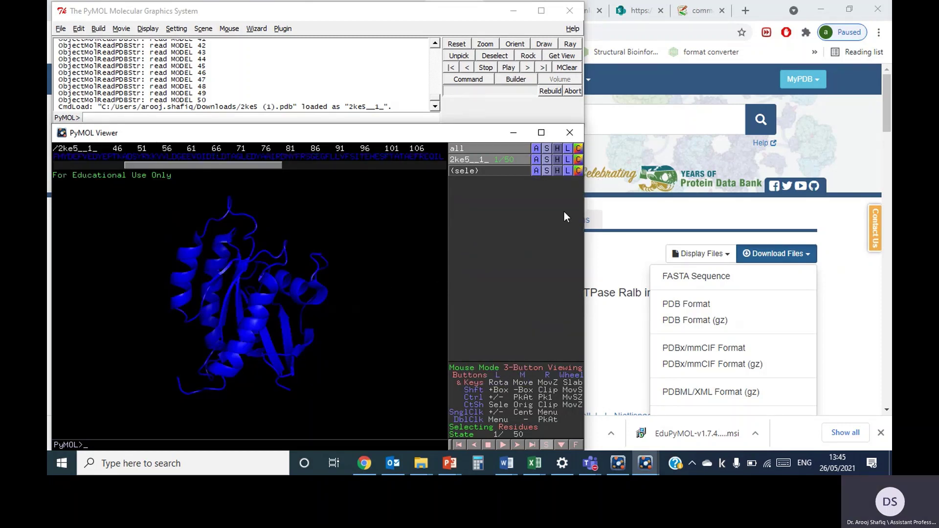
click(578, 160)
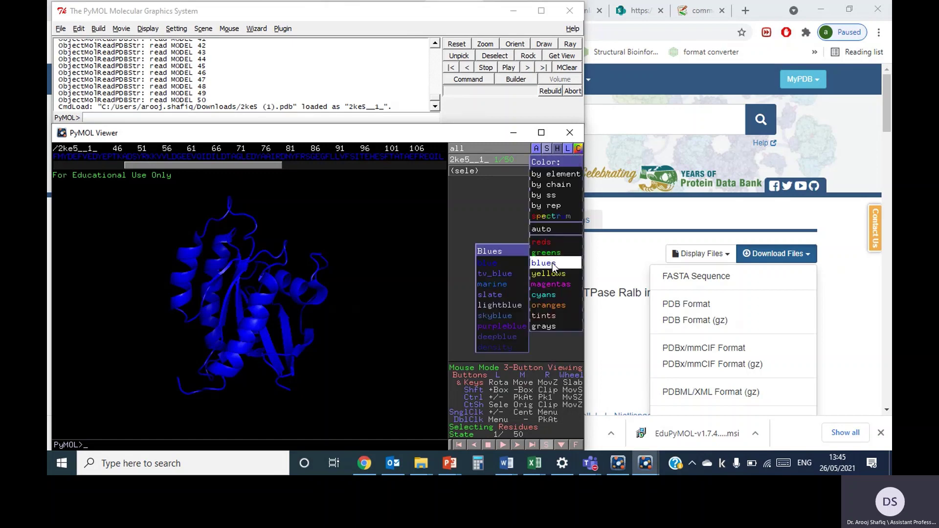
mouse_move(553, 273)
click(486, 275)
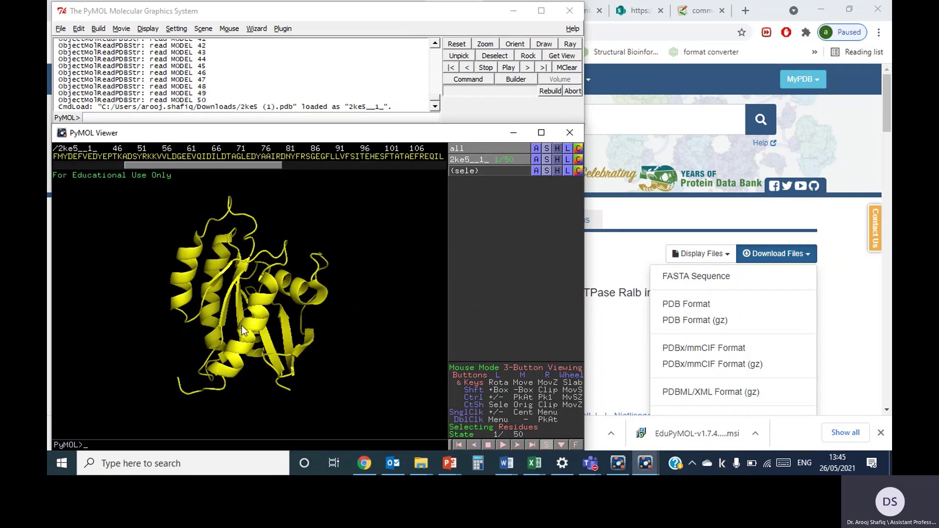
drag(242, 328, 308, 323)
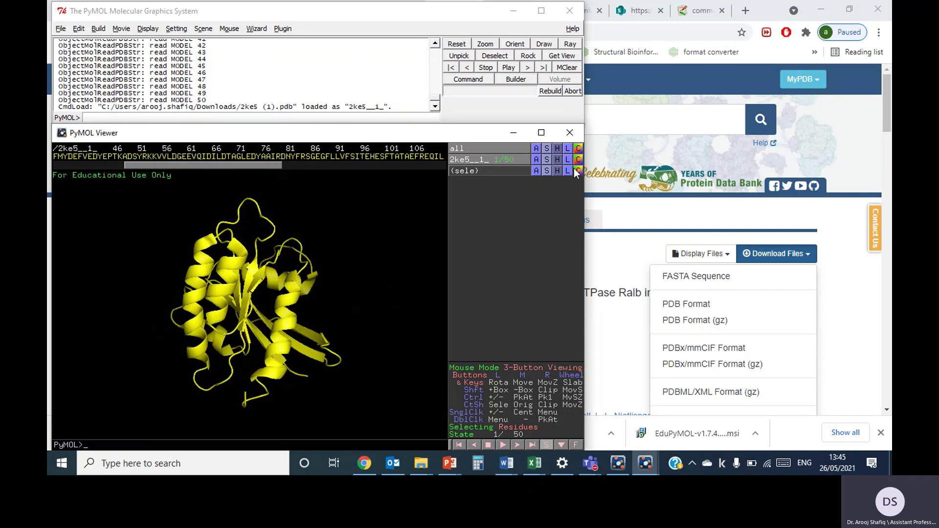
- Try the limon shade from the yellows on the 2ke5__1_ cartoon
click(578, 160)
mouse_move(551, 272)
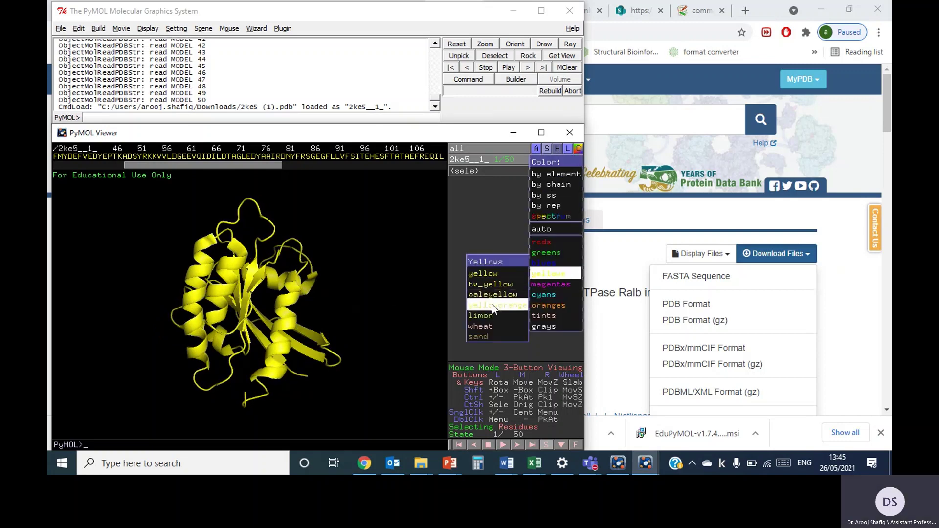
click(495, 316)
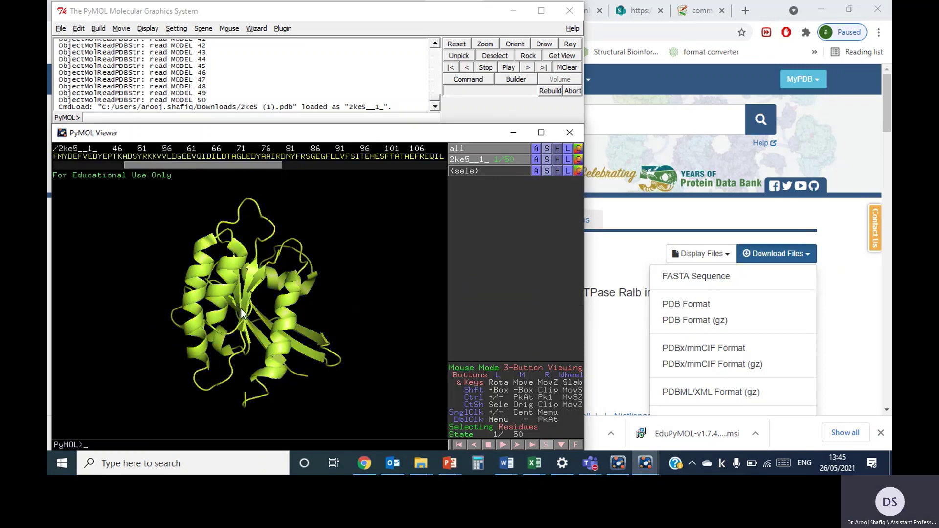
drag(241, 309, 437, 269)
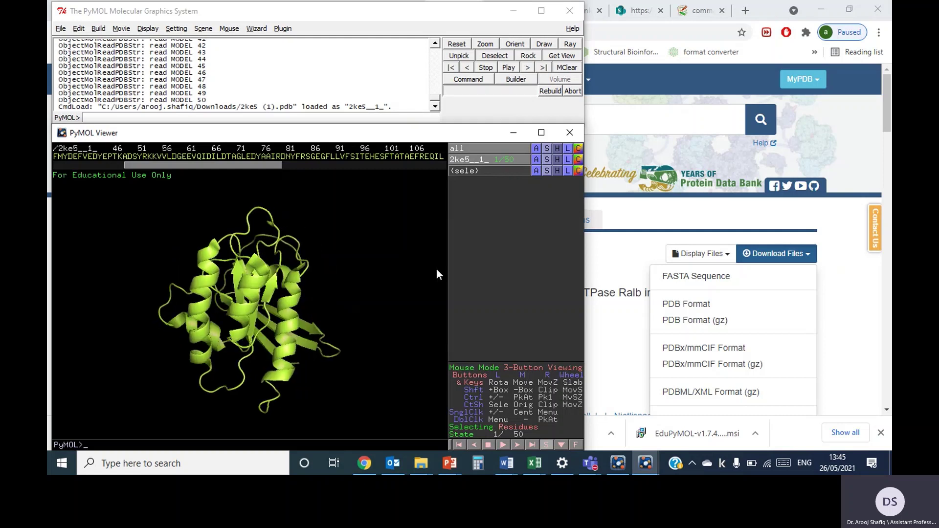
- Try the purpleblue and red colors on the 2ke5__1_ cartoon
click(579, 159)
mouse_move(547, 251)
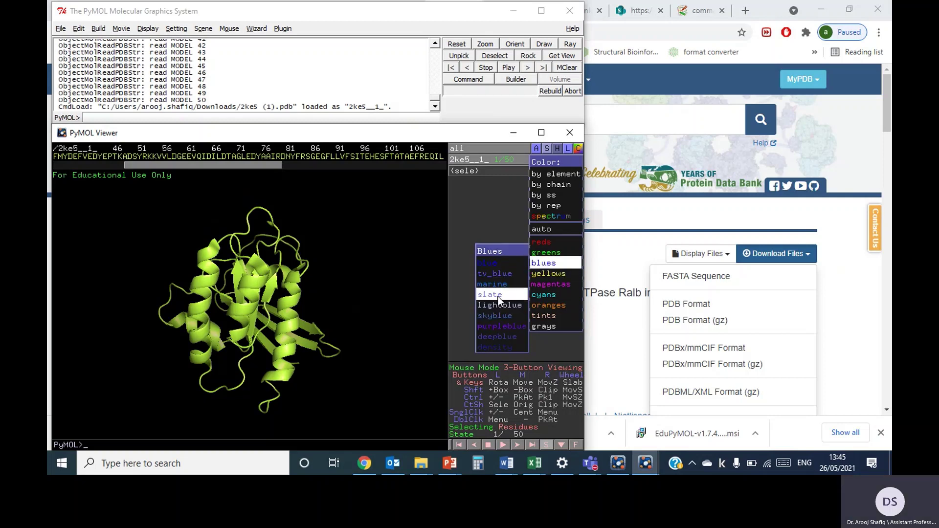
click(501, 326)
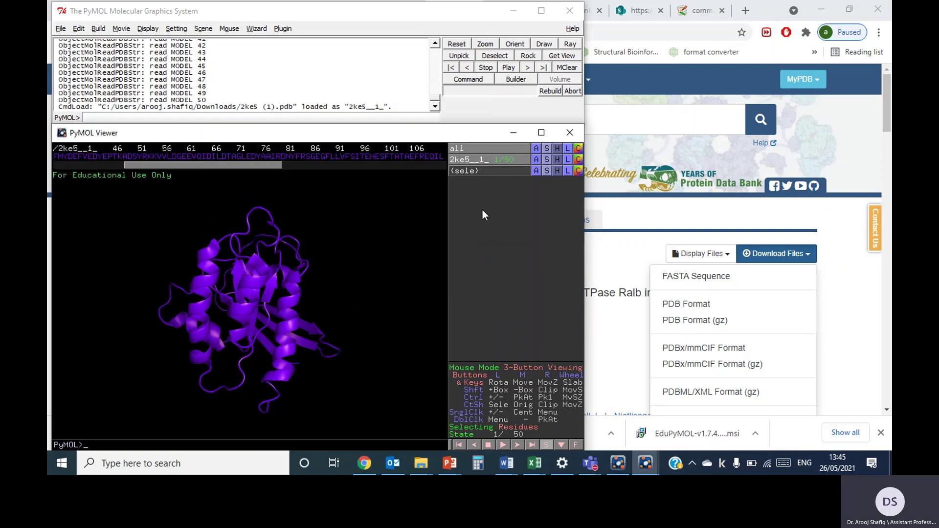
drag(174, 339, 218, 302)
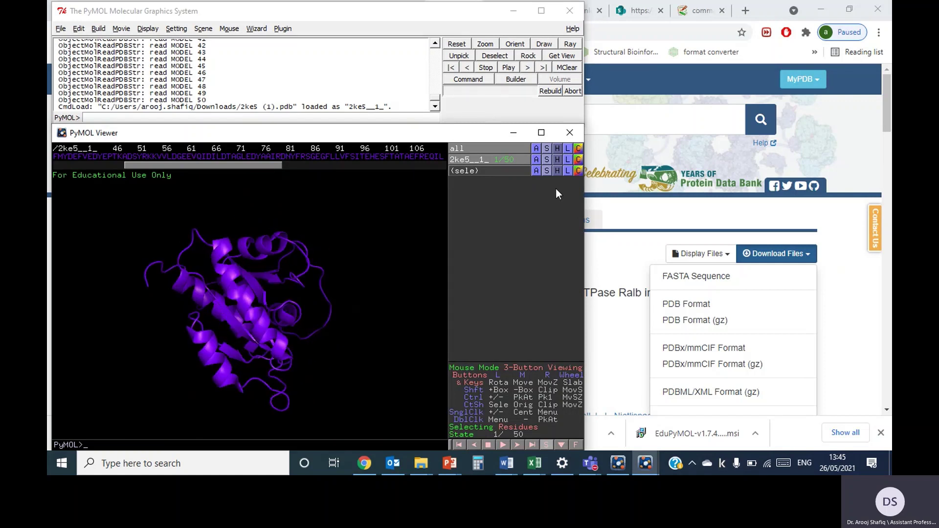
click(578, 159)
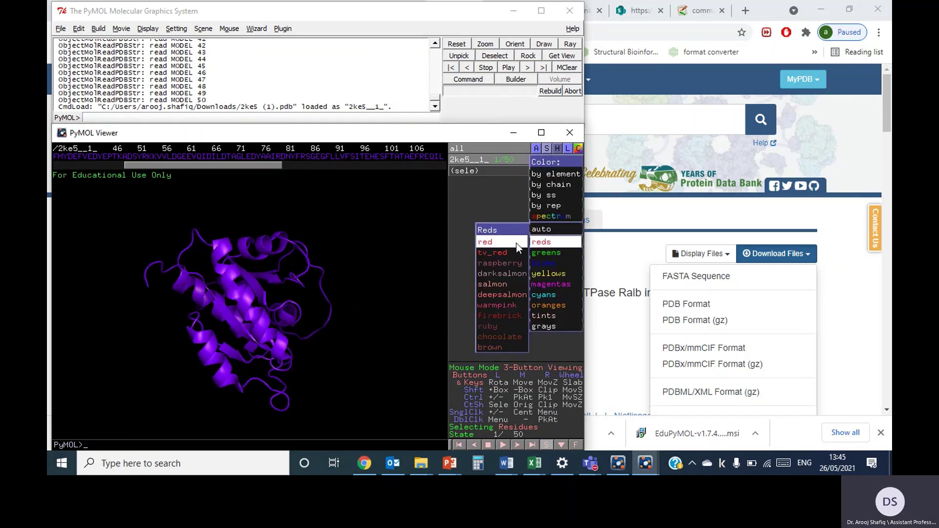
click(515, 243)
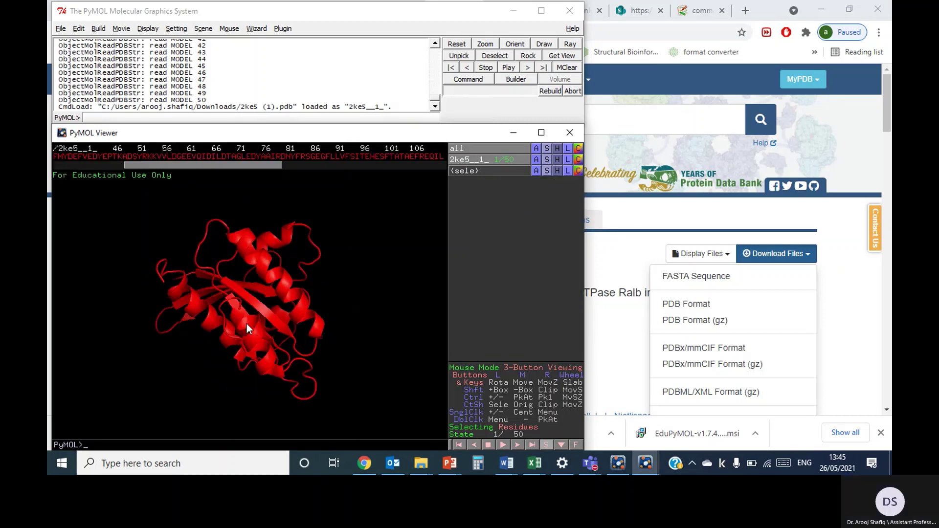
- Color the whole 2ke5__1_ cartoon green
click(578, 159)
mouse_move(545, 254)
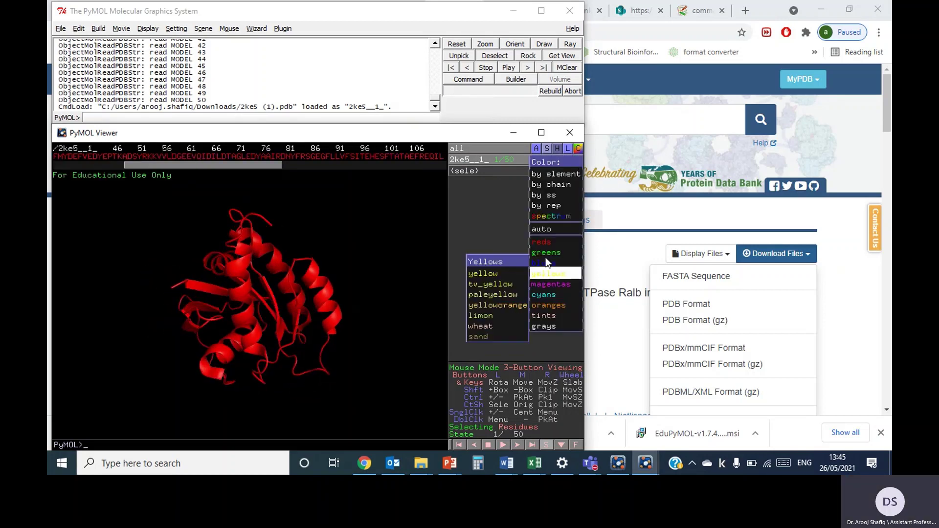
click(513, 255)
drag(266, 336, 205, 274)
- Select the GNP ligand at position 500 near the end of the displayed sequence
drag(245, 166, 428, 165)
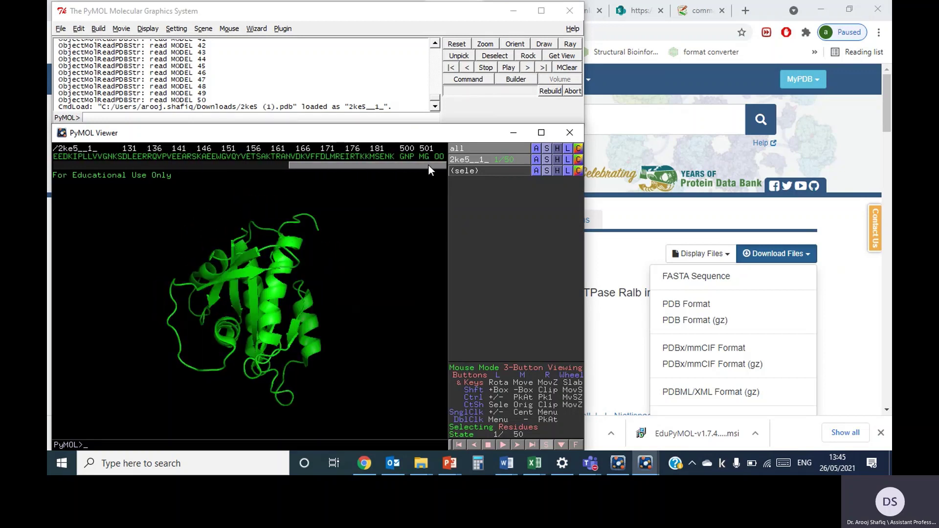
drag(299, 306, 254, 342)
drag(324, 298, 256, 299)
click(407, 157)
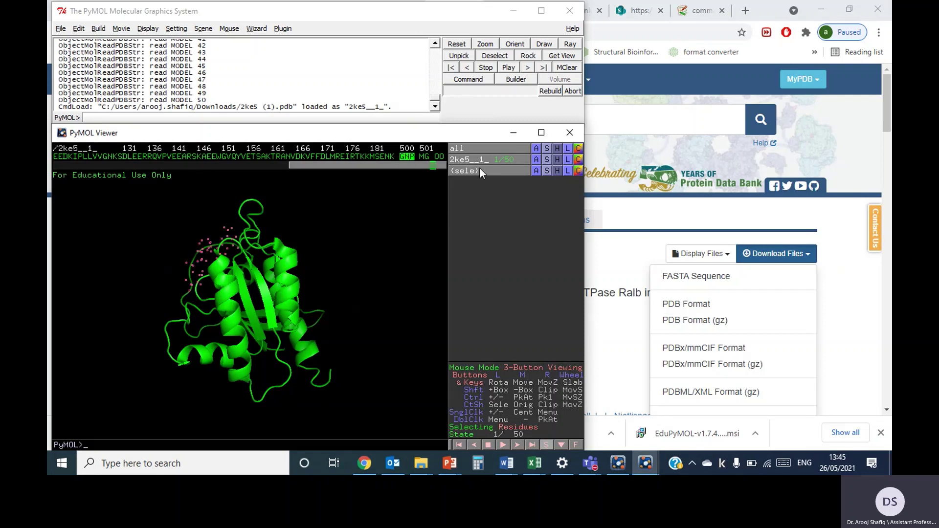
click(408, 156)
click(391, 157)
click(386, 157)
click(407, 156)
mouse_move(204, 293)
mouse_down()
mouse_move(230, 295)
mouse_move(239, 312)
mouse_move(197, 282)
mouse_up()
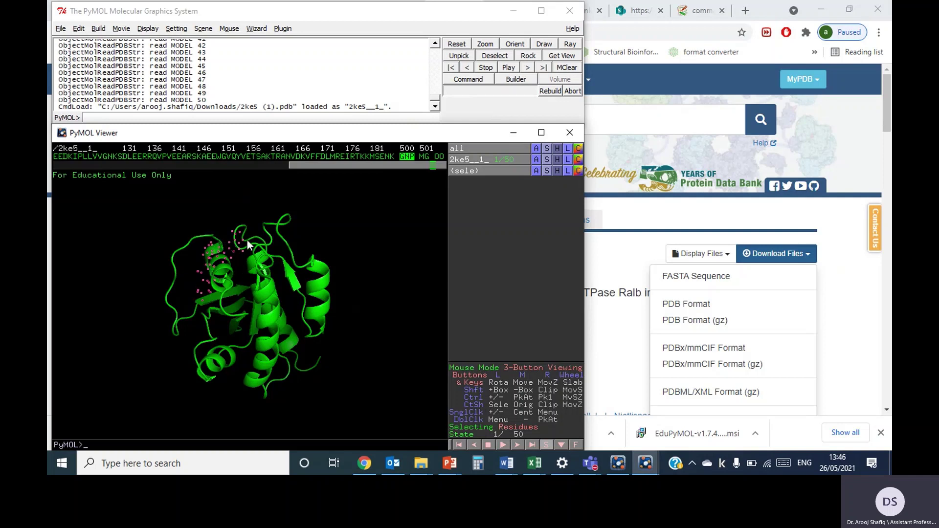
- Show the selected GNP ligand as sticks
click(547, 170)
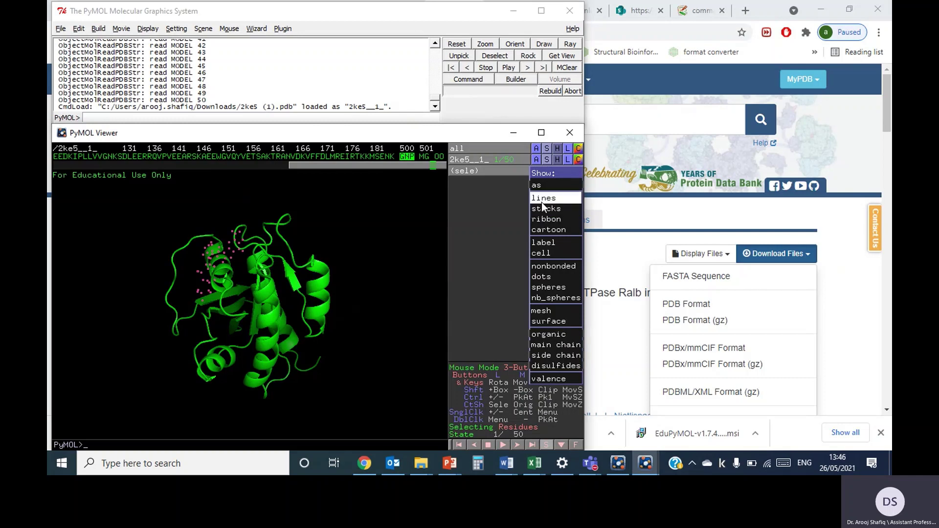
click(543, 209)
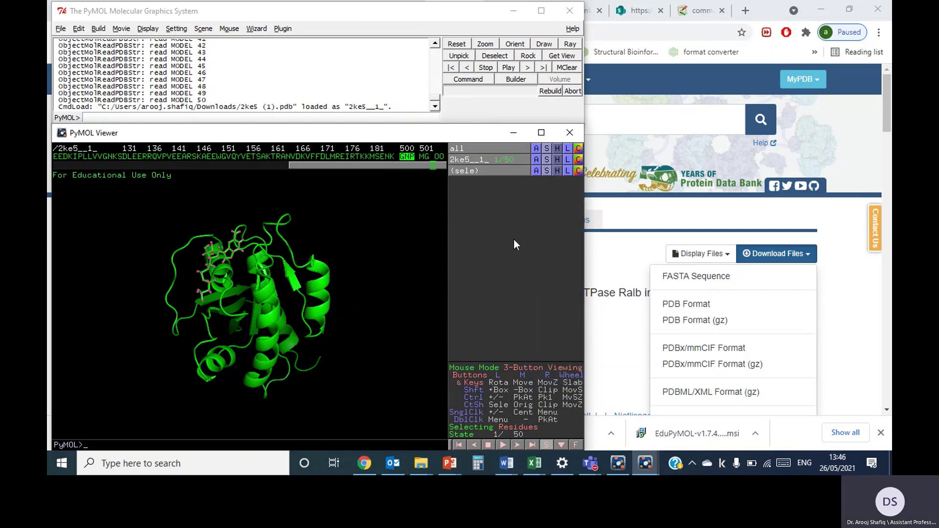
drag(232, 268, 209, 263)
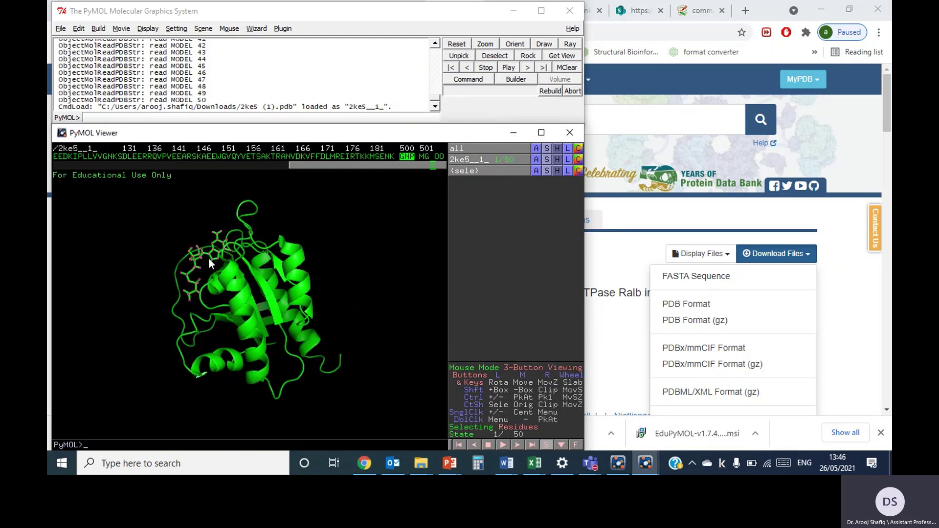
- Color the selected GNP ligand red and clear its selection highlight
click(578, 171)
mouse_move(543, 253)
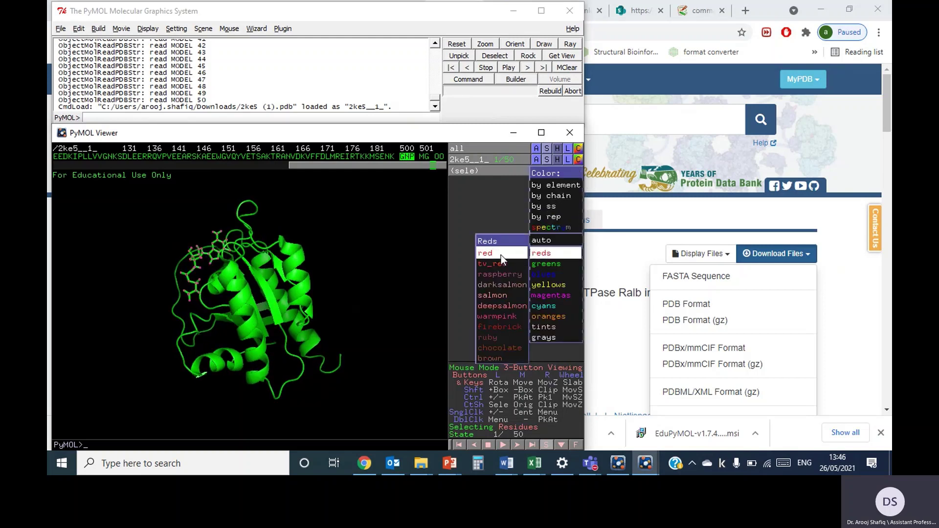
click(500, 254)
drag(264, 348, 377, 374)
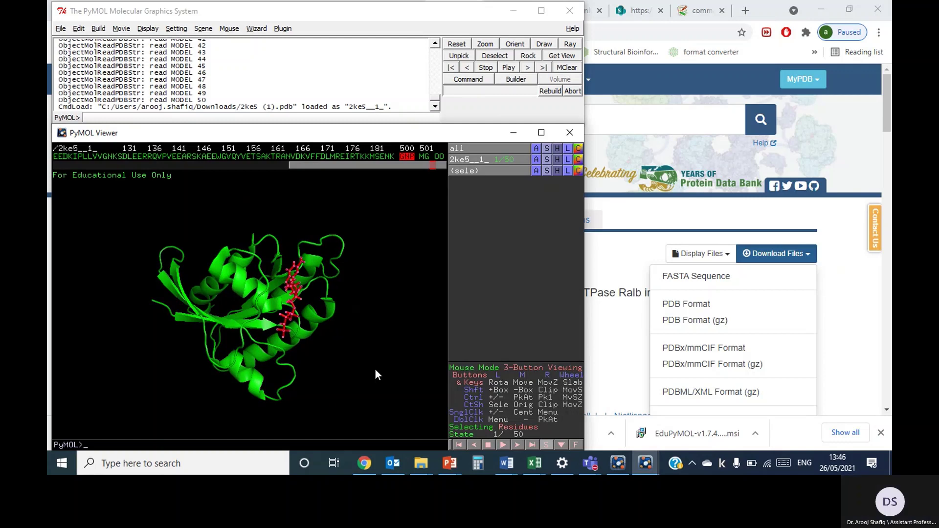
right_drag(377, 373, 226, 272)
drag(226, 267, 315, 327)
click(406, 229)
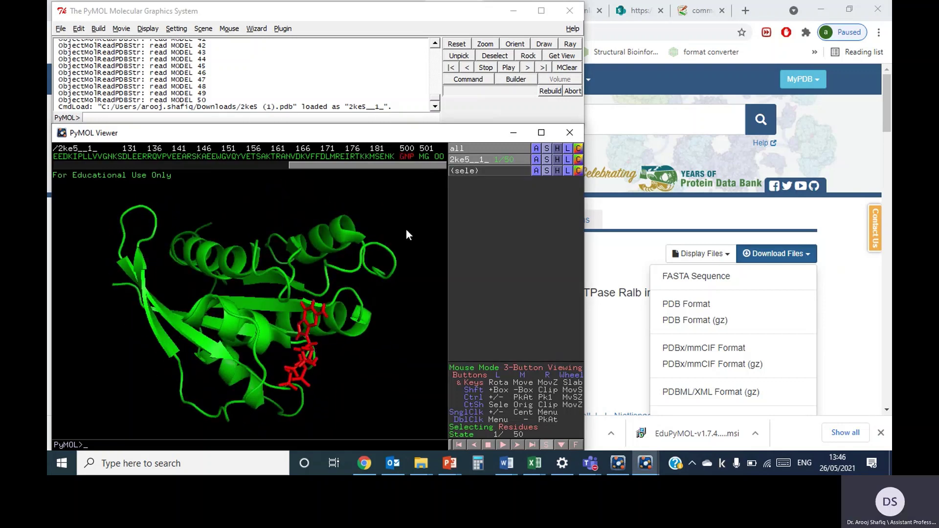
- Select the MG ion at position 501 in the sequence and show it as spheres
click(424, 156)
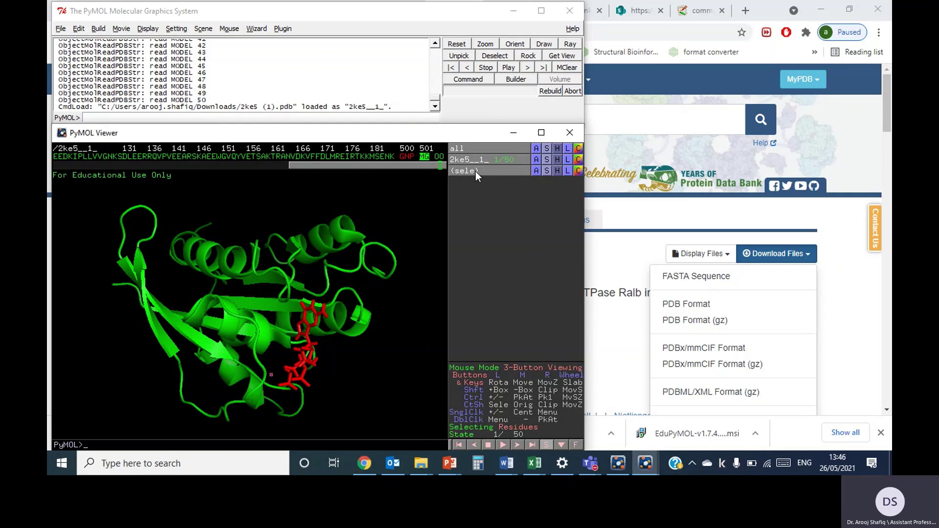
click(482, 159)
click(481, 158)
click(480, 158)
click(480, 158)
click(480, 158)
click(480, 158)
click(480, 159)
click(480, 159)
click(480, 159)
click(480, 160)
click(547, 171)
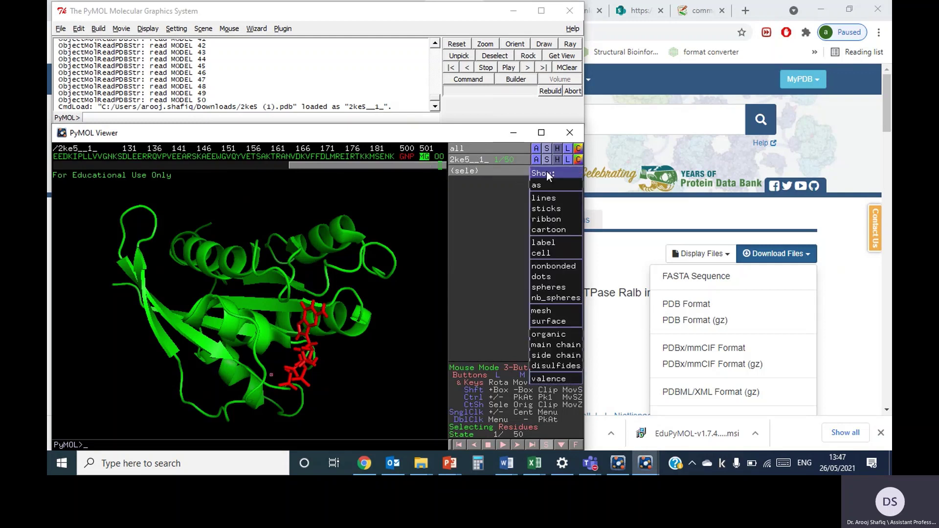
click(547, 295)
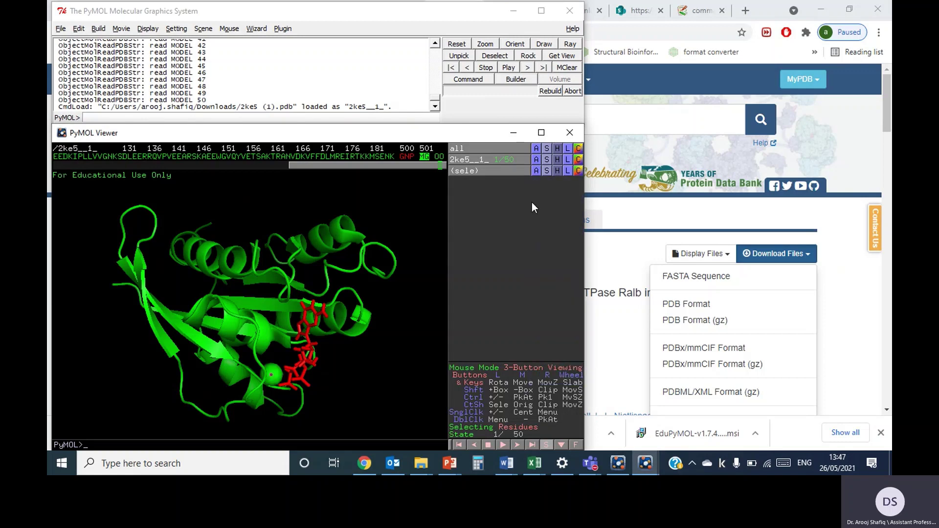
- Color the selected MG ion yellow and clear its selection highlight
click(578, 171)
mouse_move(557, 284)
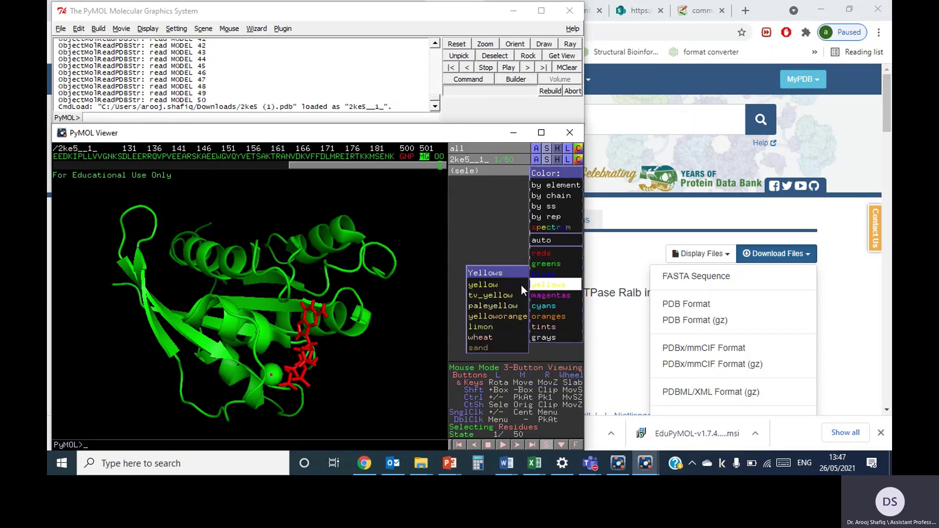
drag(256, 350, 198, 268)
click(401, 334)
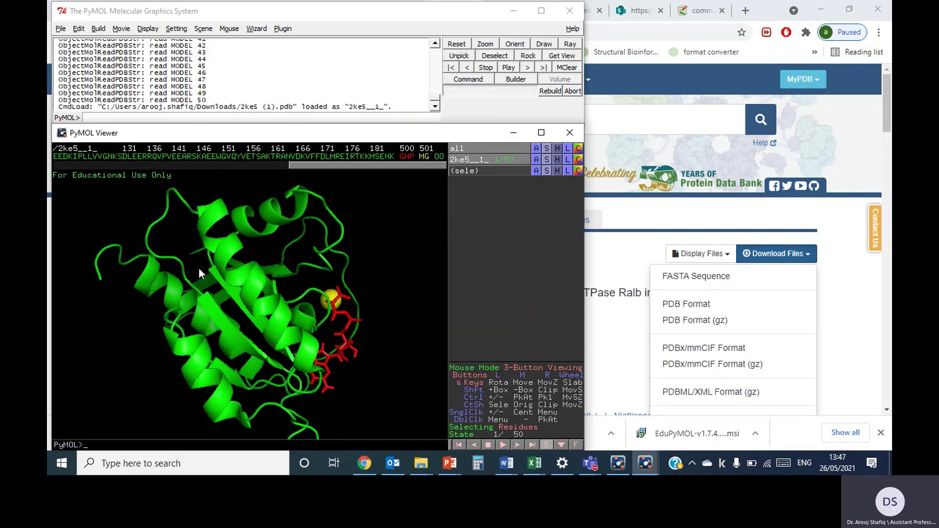
- Examine where the red GNP ligand and yellow MG ion sit in the protein by rotating the model to several angles
drag(233, 344, 252, 311)
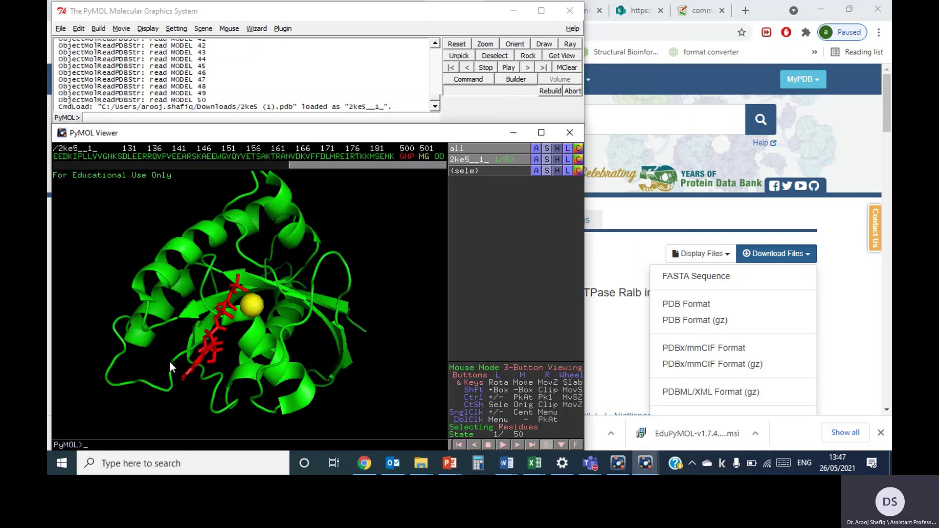
drag(194, 297, 240, 319)
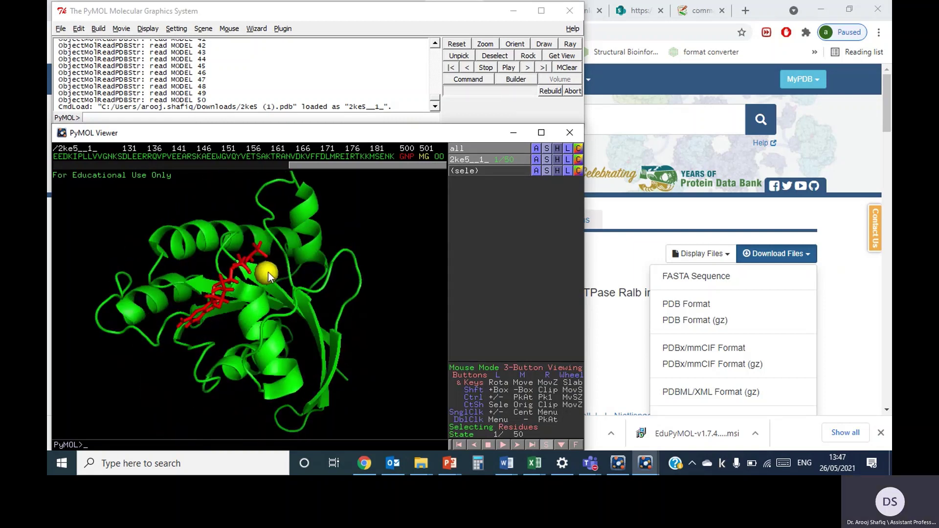
drag(268, 272, 338, 323)
drag(298, 283, 274, 253)
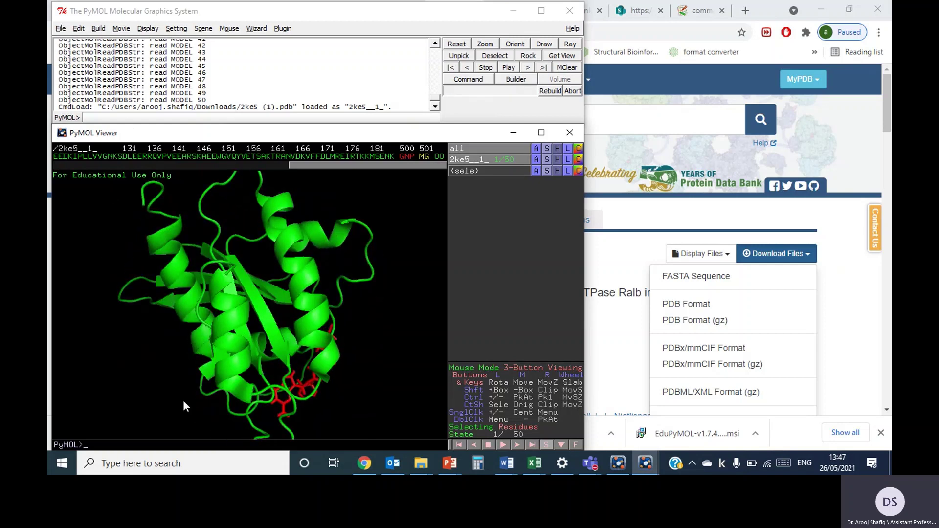
drag(182, 327, 221, 341)
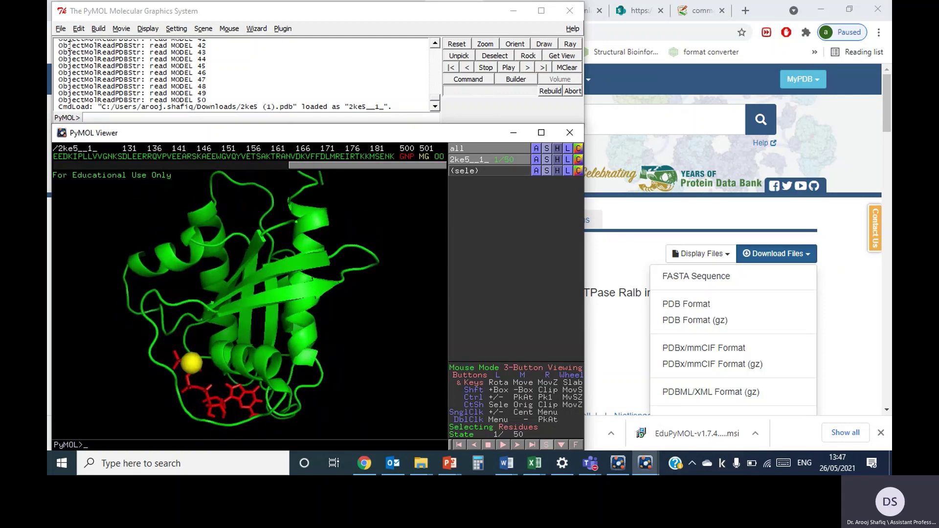
- Save the PyMOL session in Documents as ralb.pse, replacing the existing file
click(61, 29)
click(68, 72)
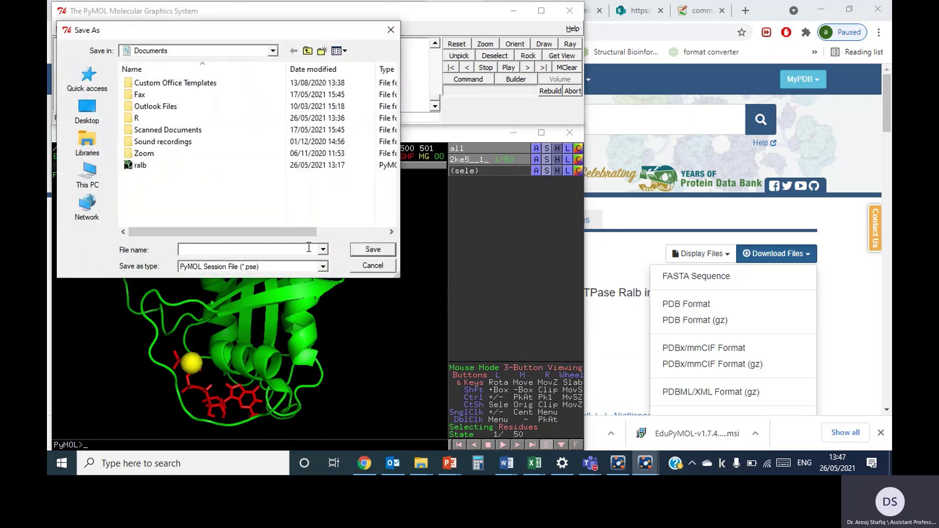
click(154, 167)
click(372, 250)
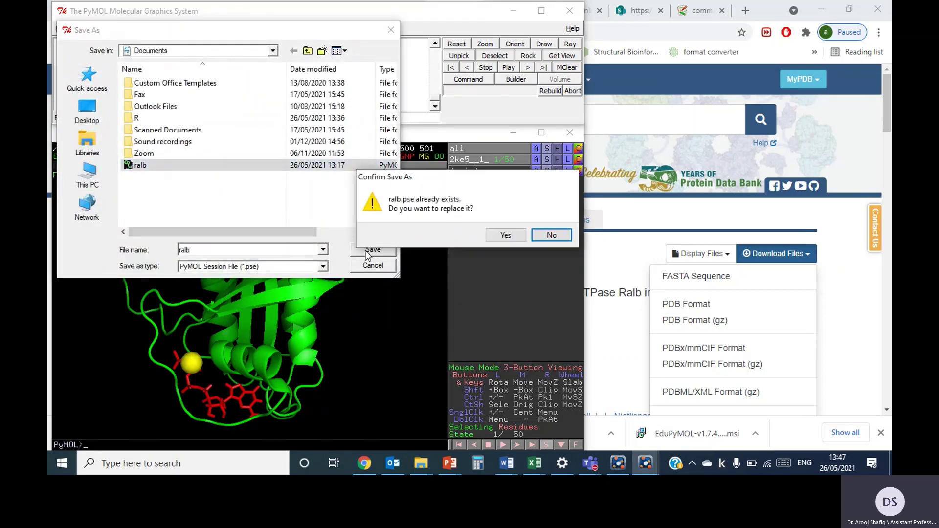
click(503, 233)
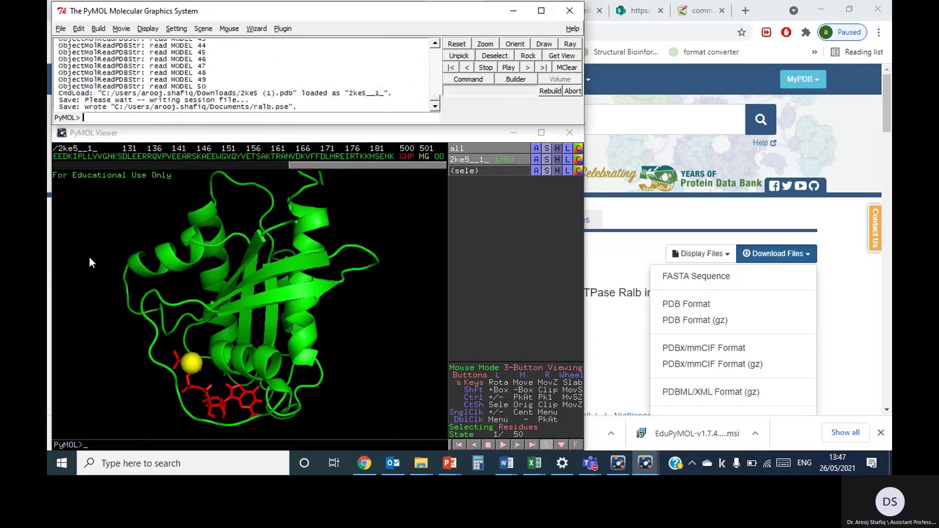
- Export the current view as a PNG image named RalA-ligand in Documents, replacing the existing file
click(61, 28)
mouse_move(74, 108)
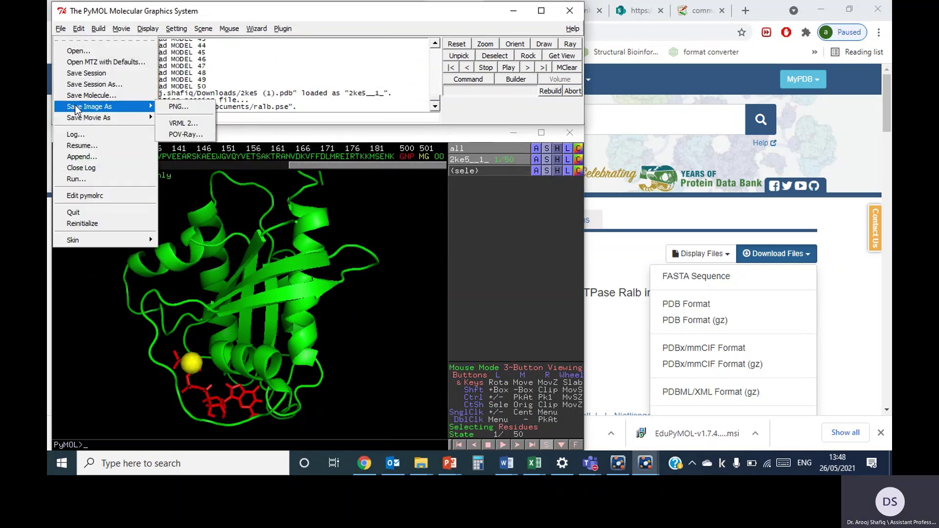
click(182, 106)
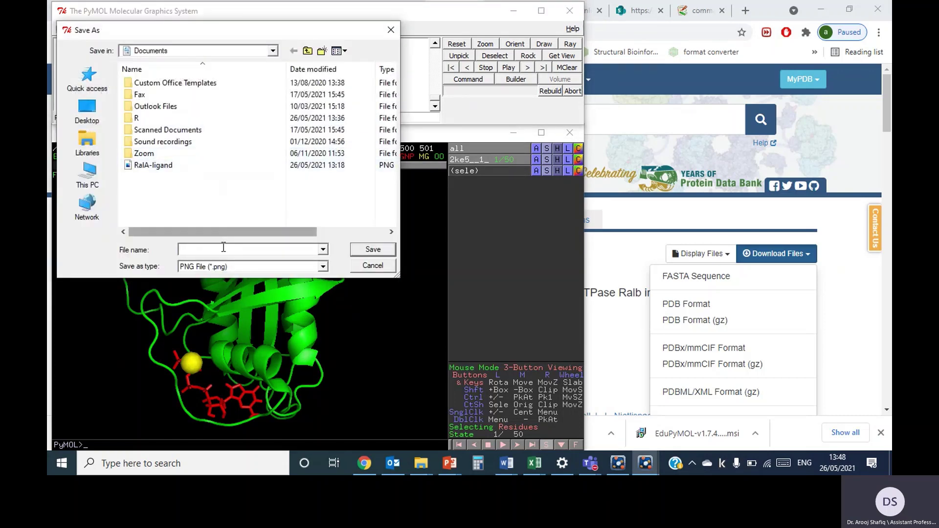
click(154, 165)
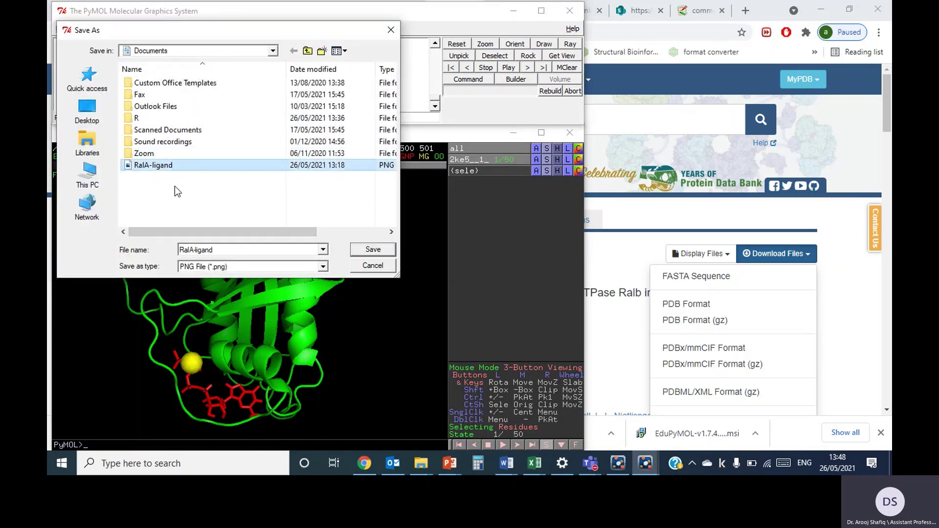
click(366, 251)
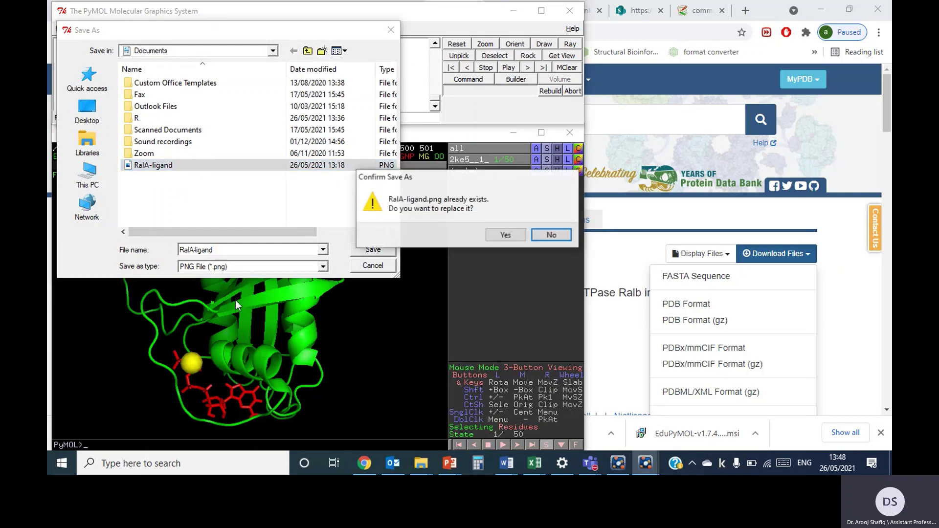
click(500, 237)
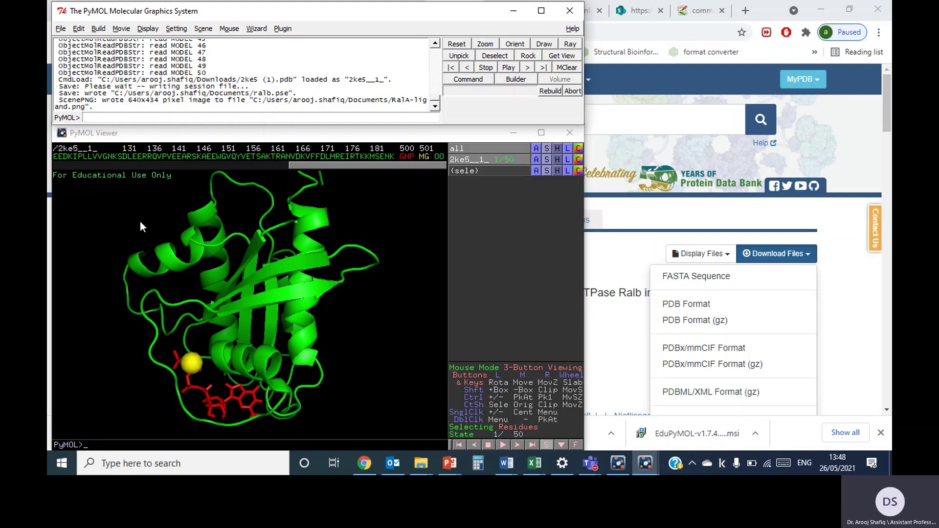
- Set the viewer background to white
mouse_move(262, 333)
mouse_down()
mouse_move(297, 325)
mouse_move(268, 329)
mouse_move(278, 331)
mouse_up()
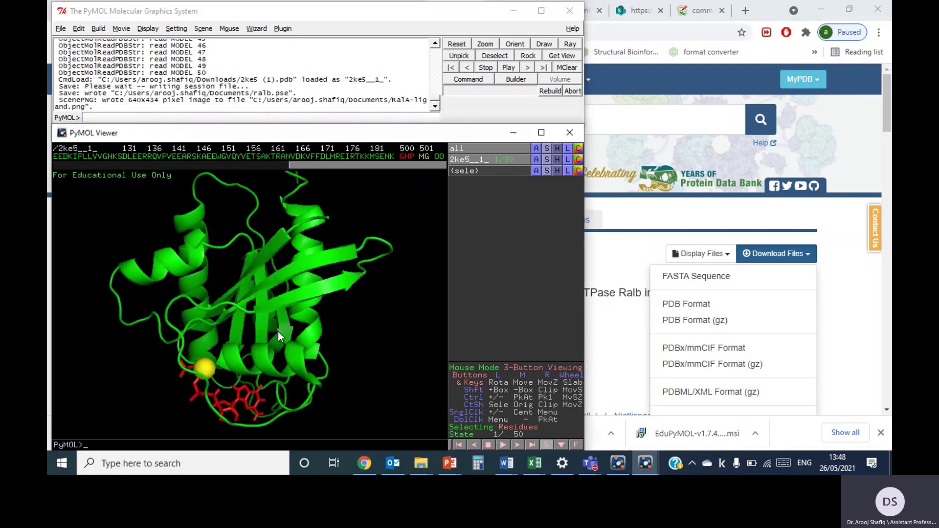
click(148, 29)
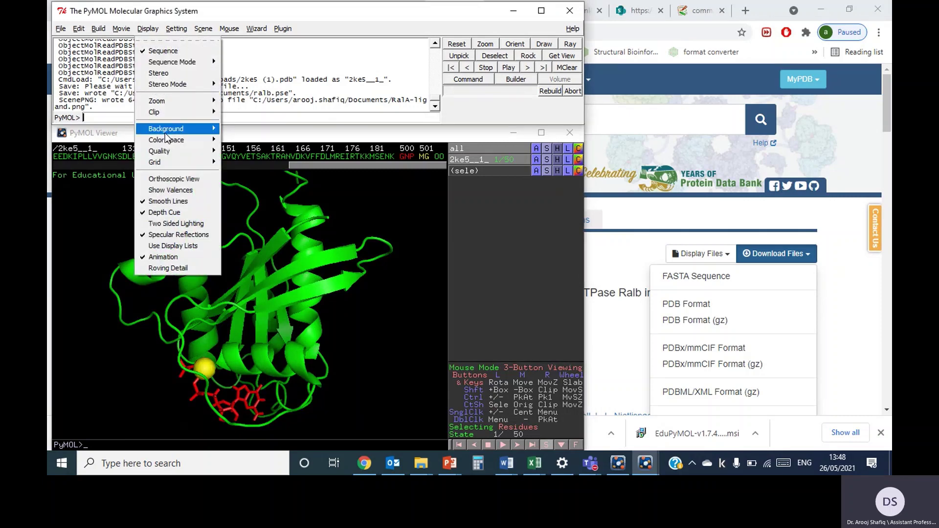
mouse_move(165, 130)
click(240, 157)
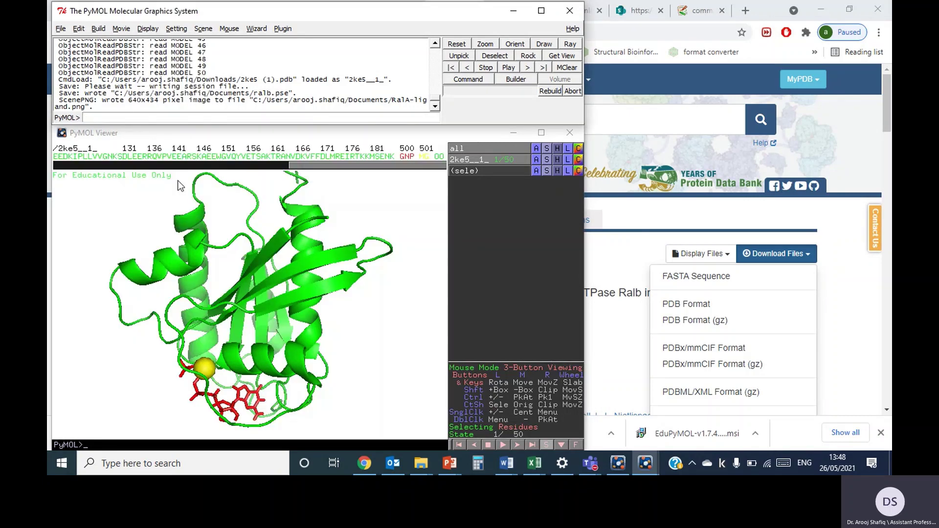
- Set the viewer background to light grey
click(147, 29)
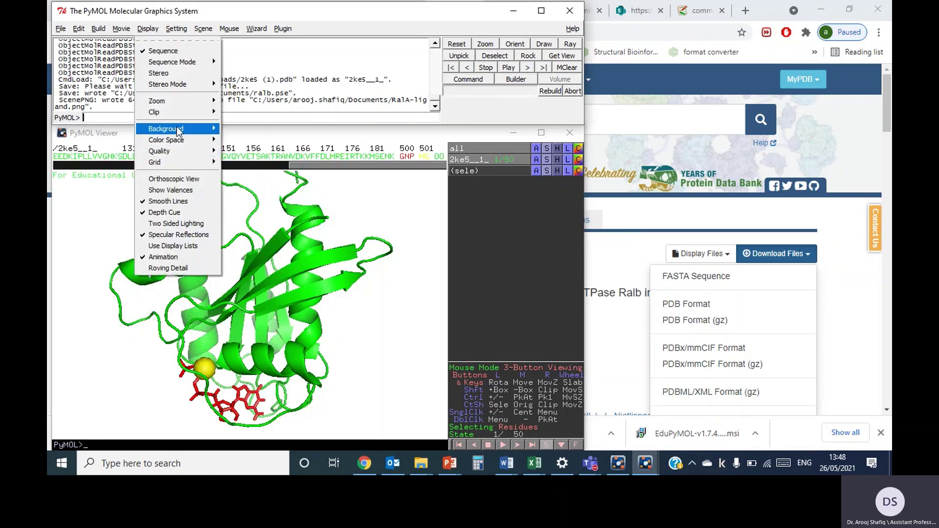
mouse_move(166, 129)
click(248, 168)
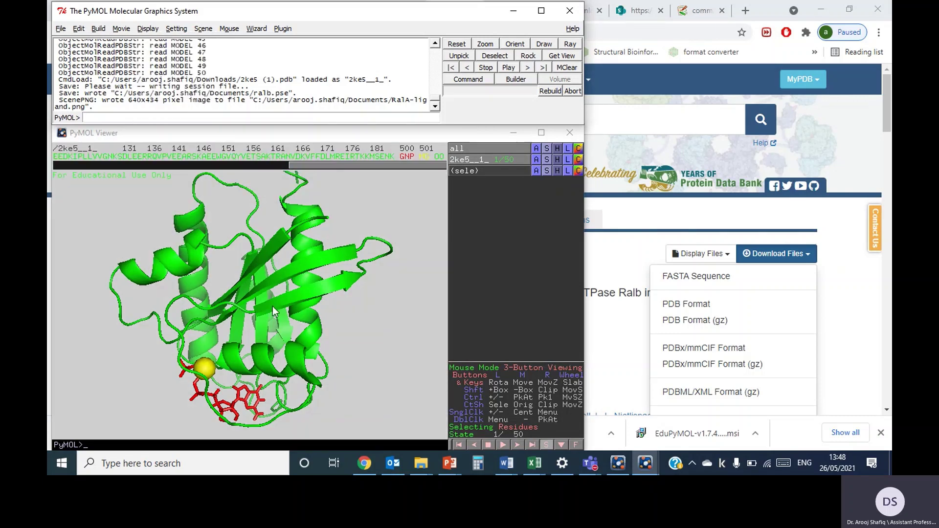
click(148, 29)
click(327, 290)
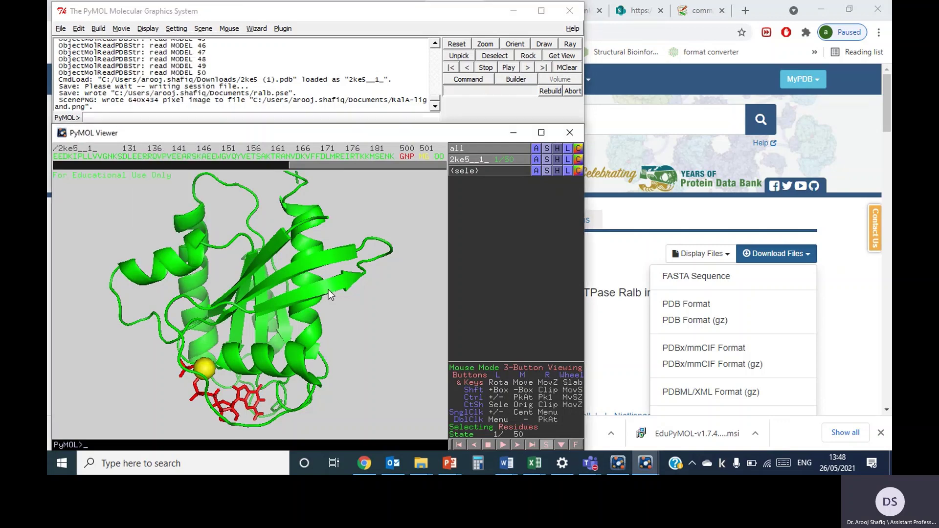
- Generate the vacuum electrostatics surface for the 2ke5__1_ object
drag(328, 289, 237, 308)
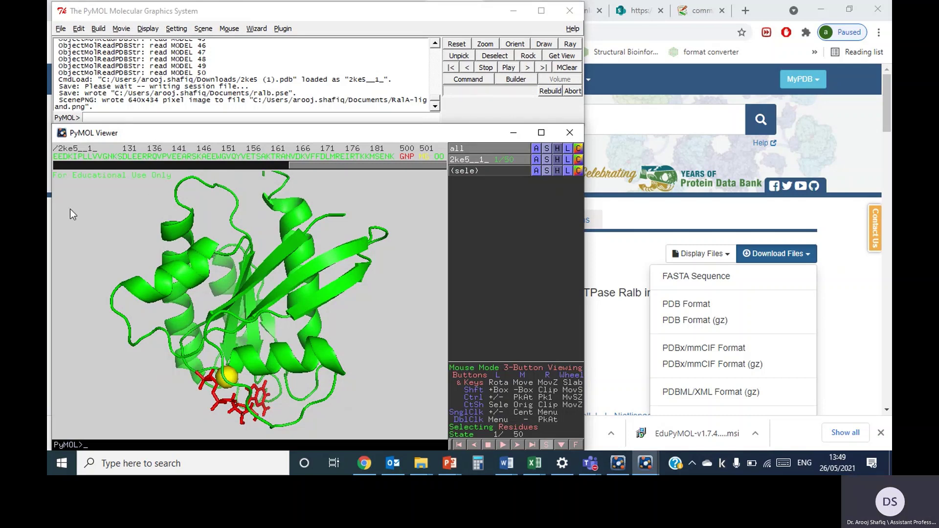
drag(163, 297, 203, 316)
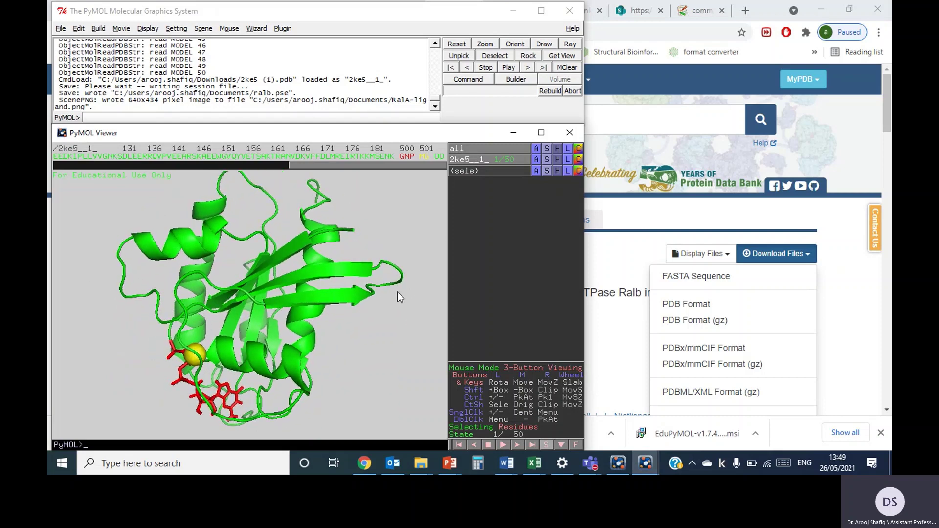
drag(396, 292, 342, 266)
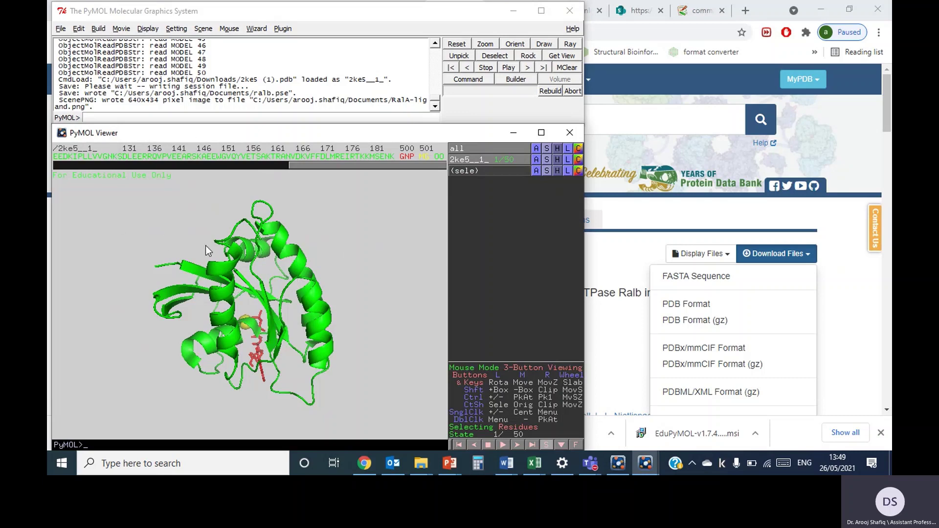
drag(233, 332, 229, 307)
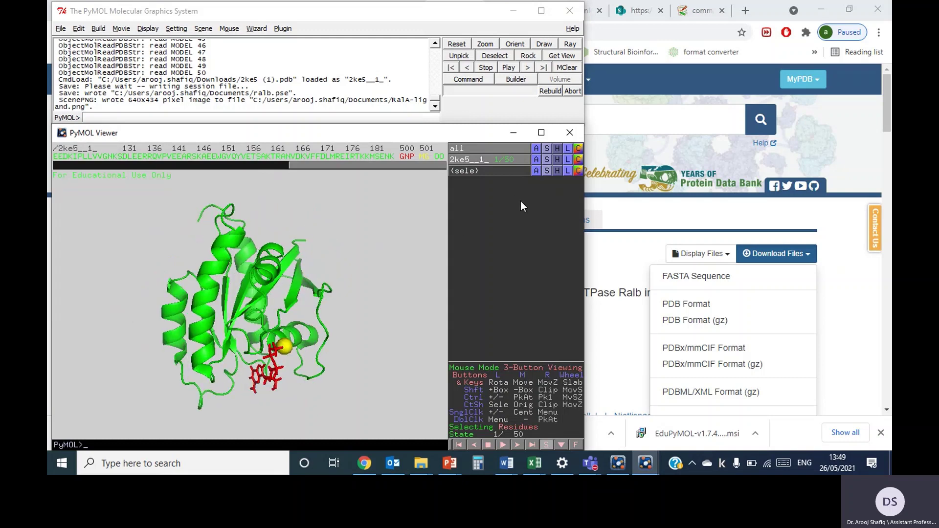
click(536, 160)
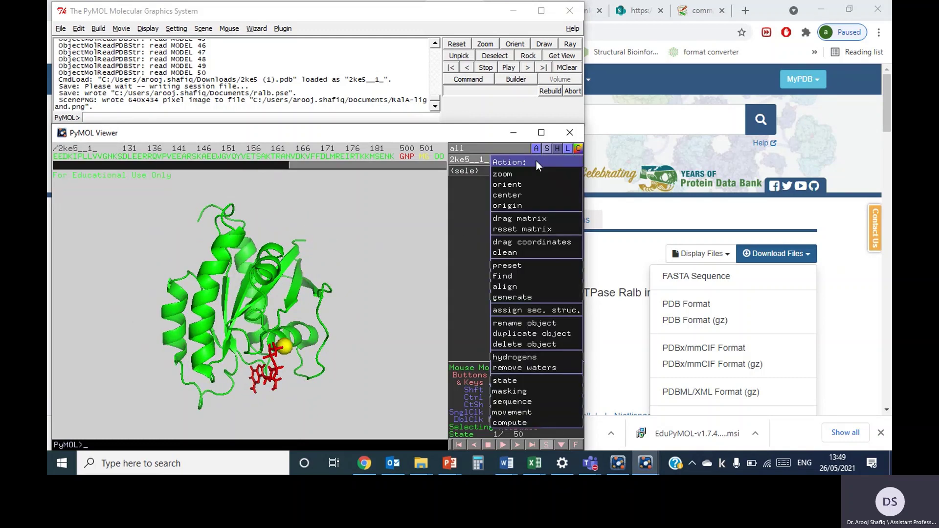
mouse_move(522, 299)
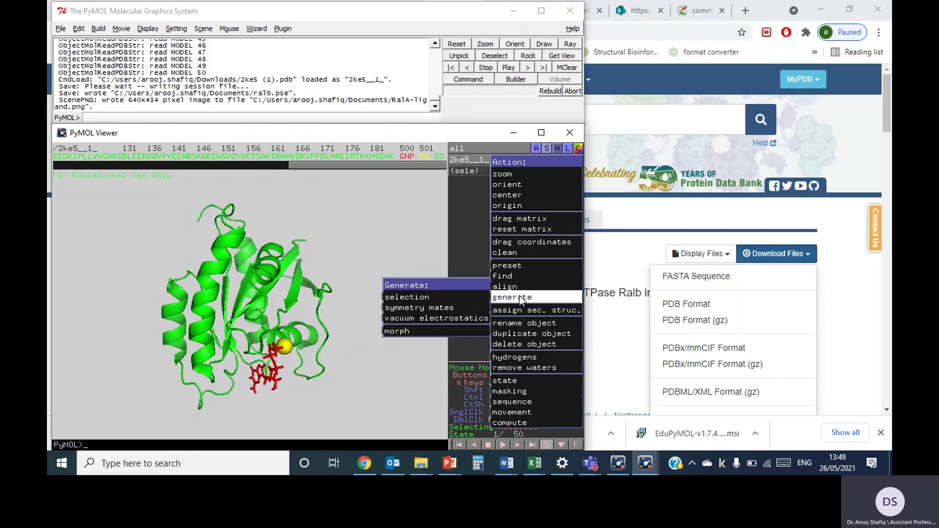
mouse_move(398, 317)
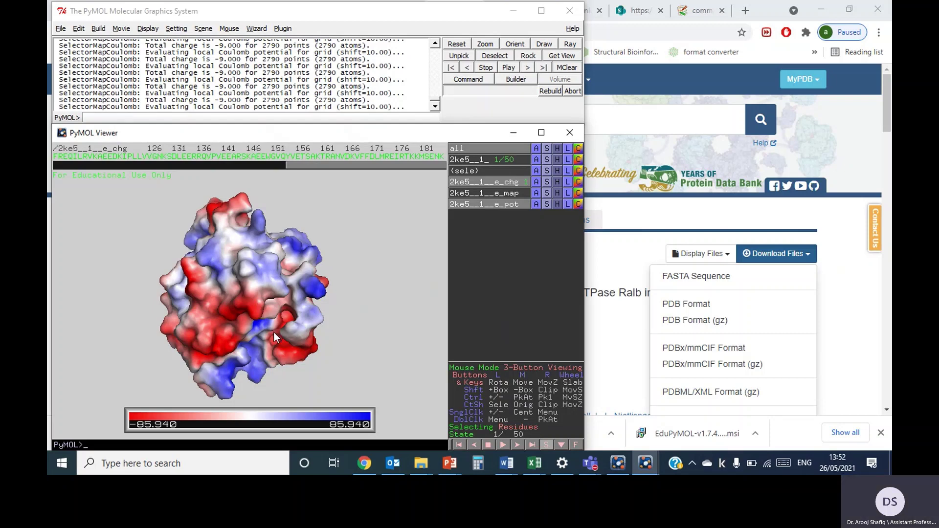
- Examine how positive and negative charge is distributed over the electrostatic surface from several angles
drag(274, 331, 310, 329)
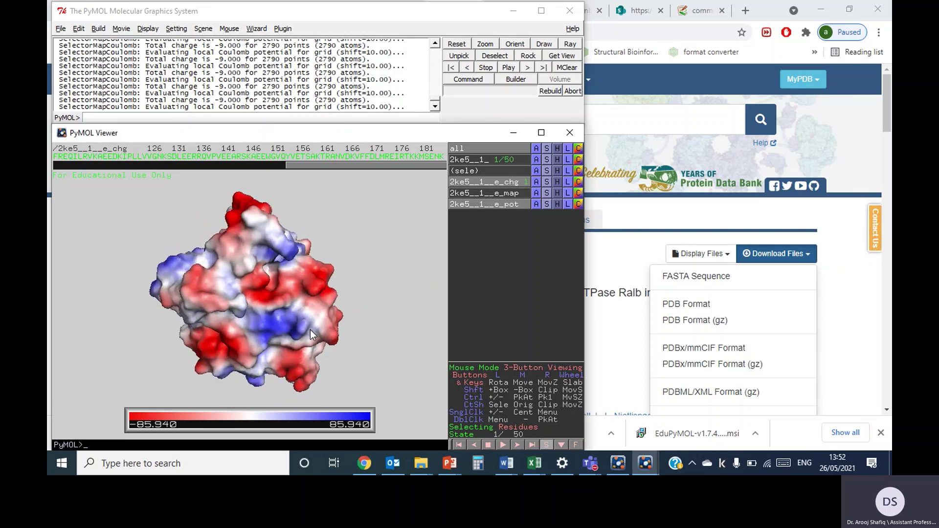
drag(254, 321, 207, 335)
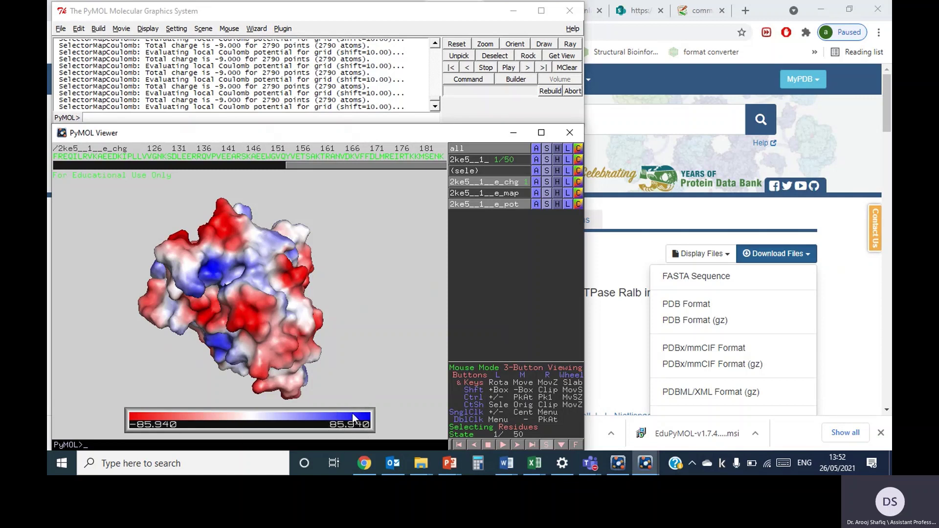
drag(237, 396, 251, 272)
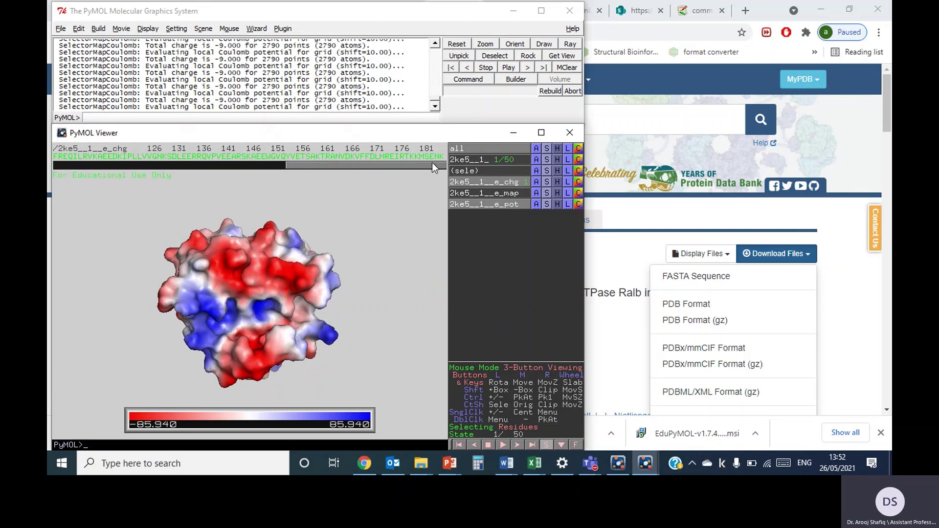
drag(433, 169, 409, 162)
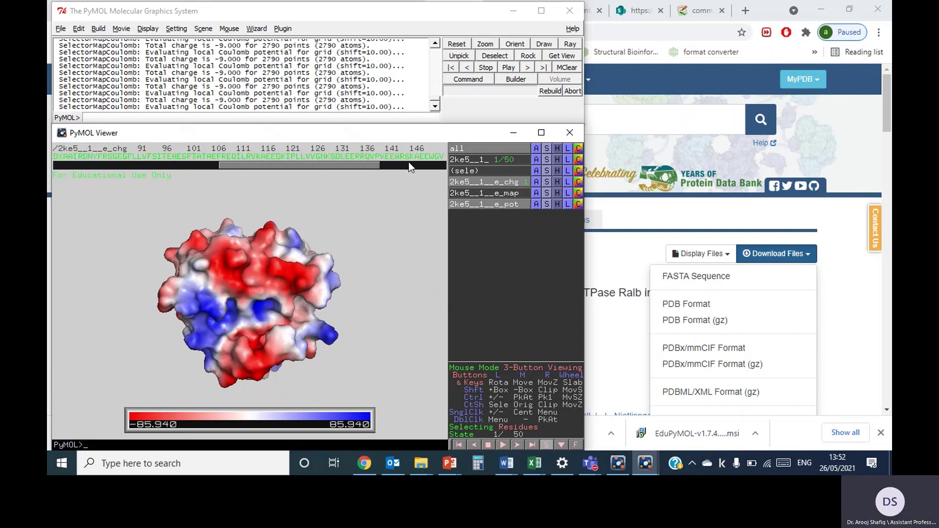
drag(259, 306, 228, 316)
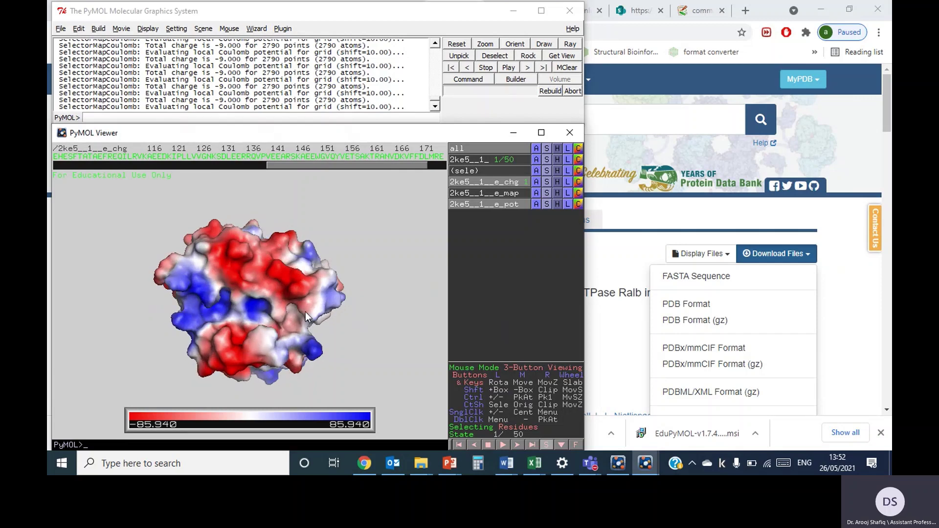
drag(305, 312, 201, 304)
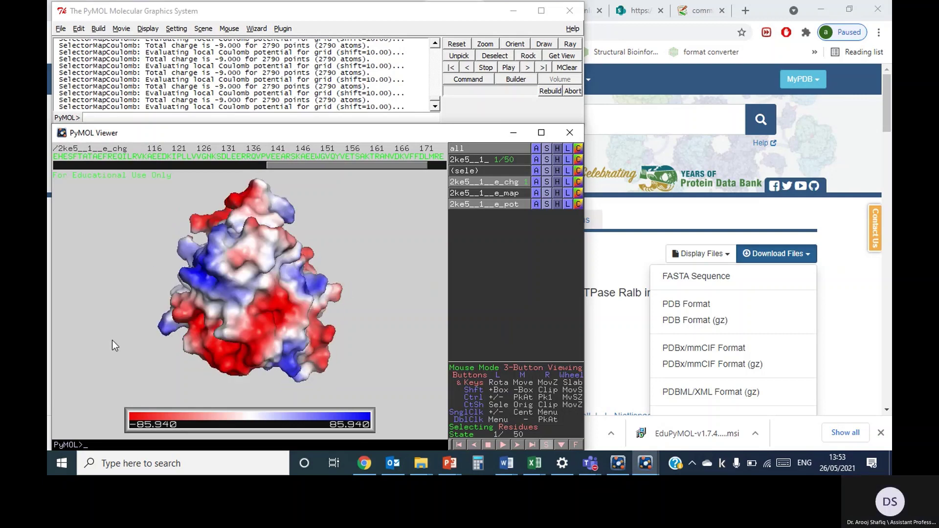
drag(221, 330, 383, 280)
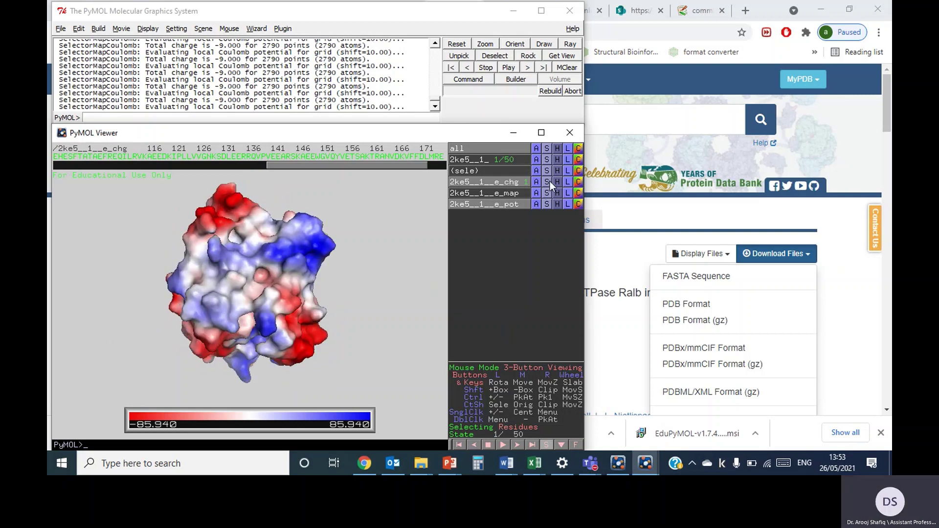
- Hide the 2ke5__1__e_chg surface and 2ke5__1__e_pot scale, and show the original 2ke5__1_ cartoon
click(511, 181)
click(513, 203)
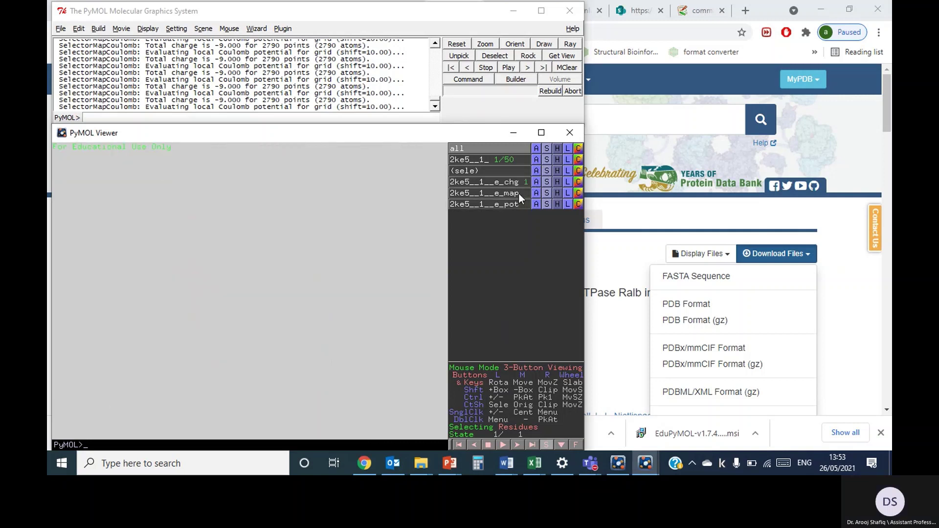
click(509, 160)
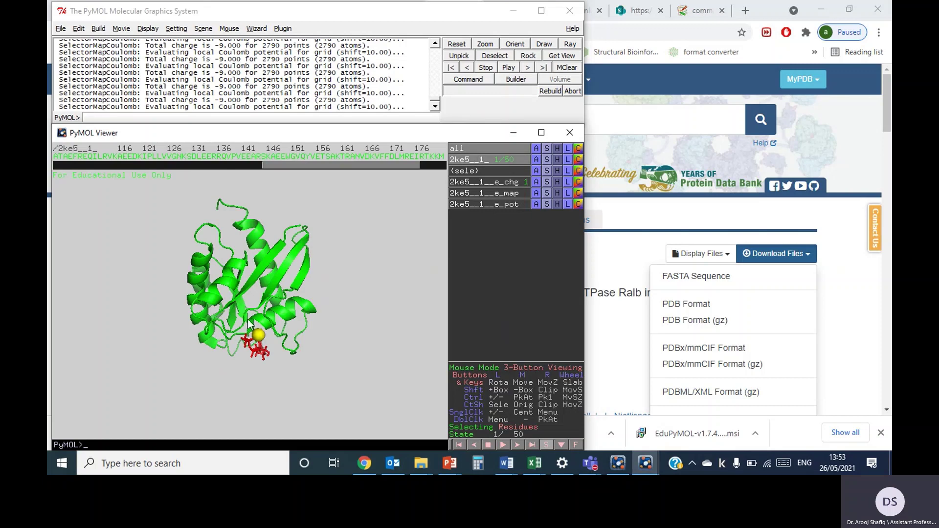
mouse_move(250, 323)
mouse_down()
mouse_move(274, 305)
mouse_move(255, 323)
mouse_up()
- Show the 2ke5__1__e_chg surface and 2ke5__1__e_pot scale together with the 2ke5__1_ cartoon, leaving the 2ke5__1__e_map box hidden
click(476, 184)
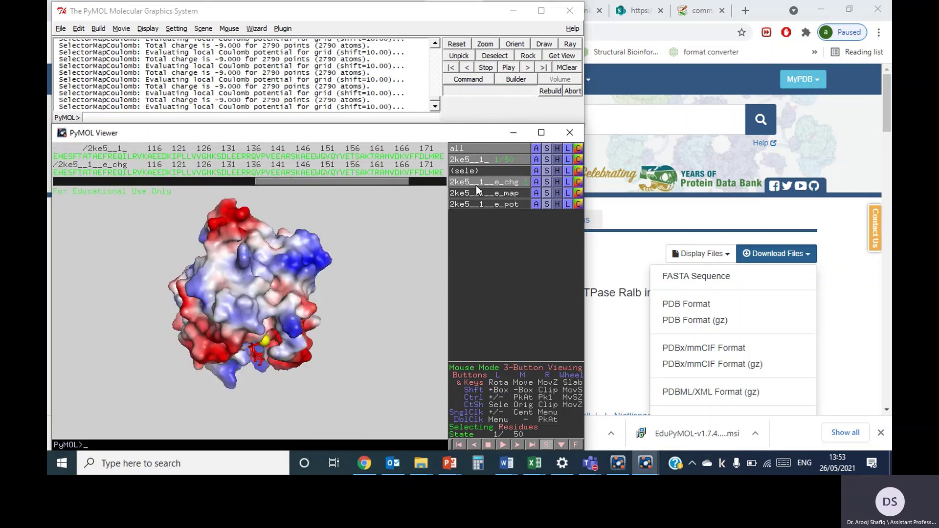
click(476, 193)
click(477, 202)
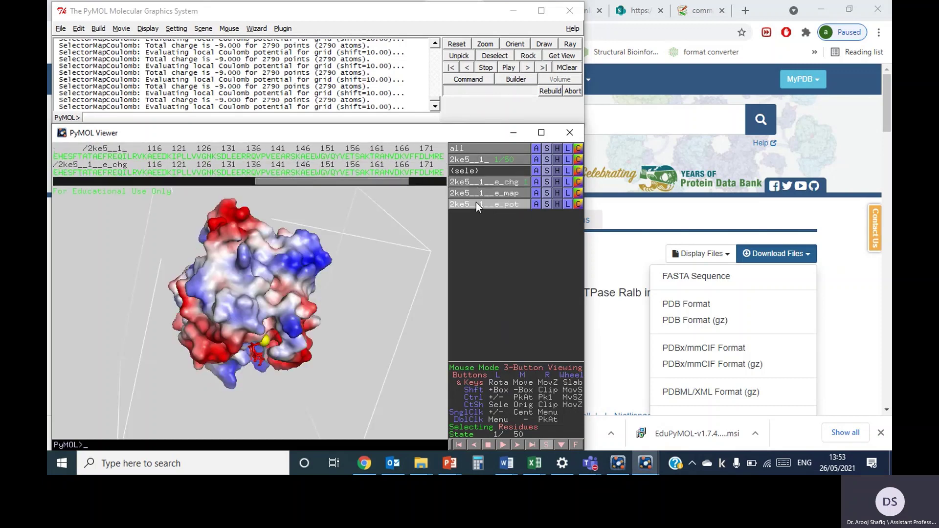
click(476, 201)
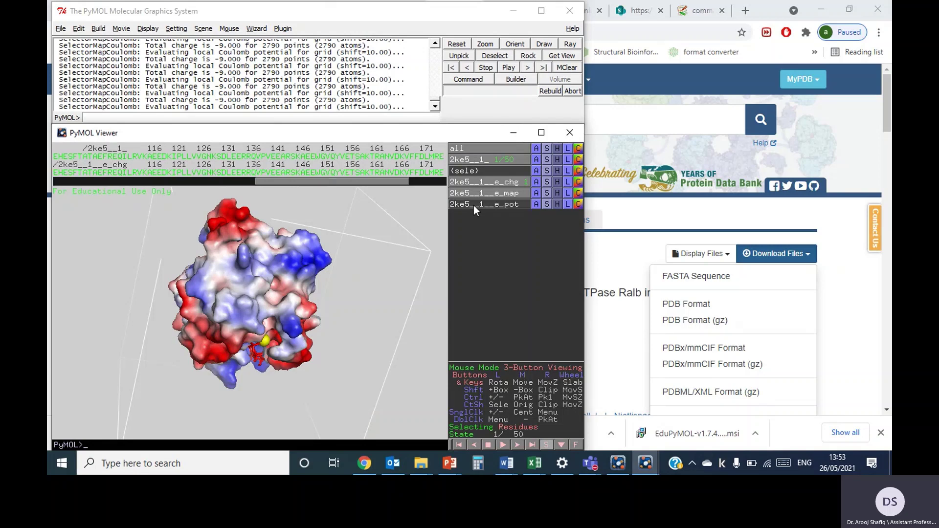
click(473, 205)
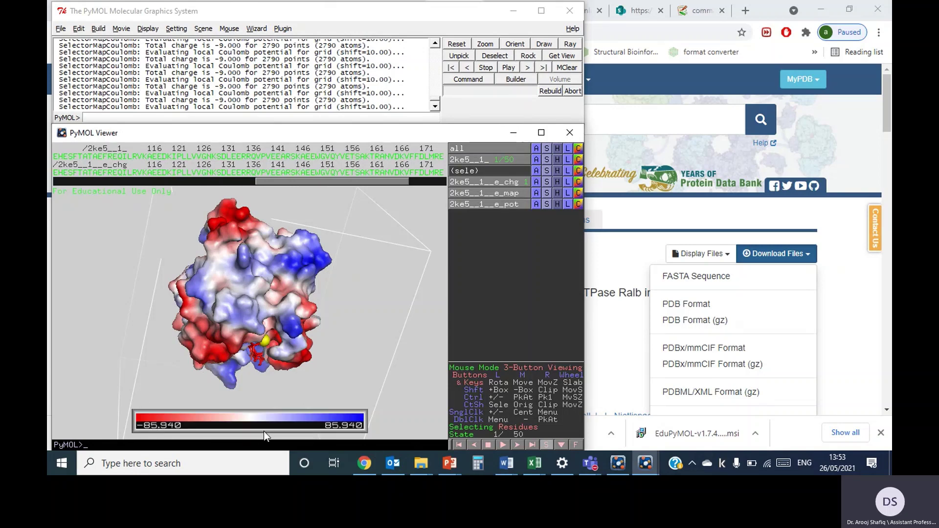
click(467, 193)
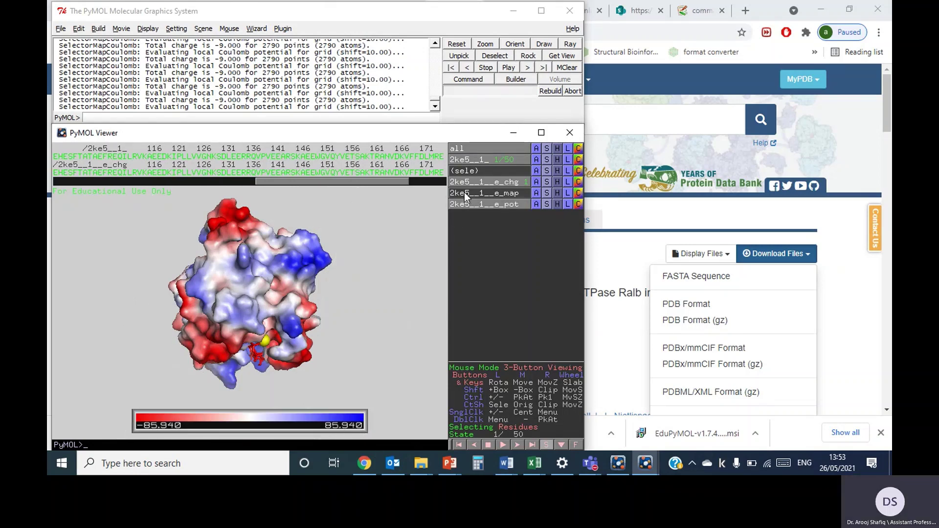
- Show the 2ke5__1__e_map box around the electrostatic surface and turn the model to see its extent
click(464, 193)
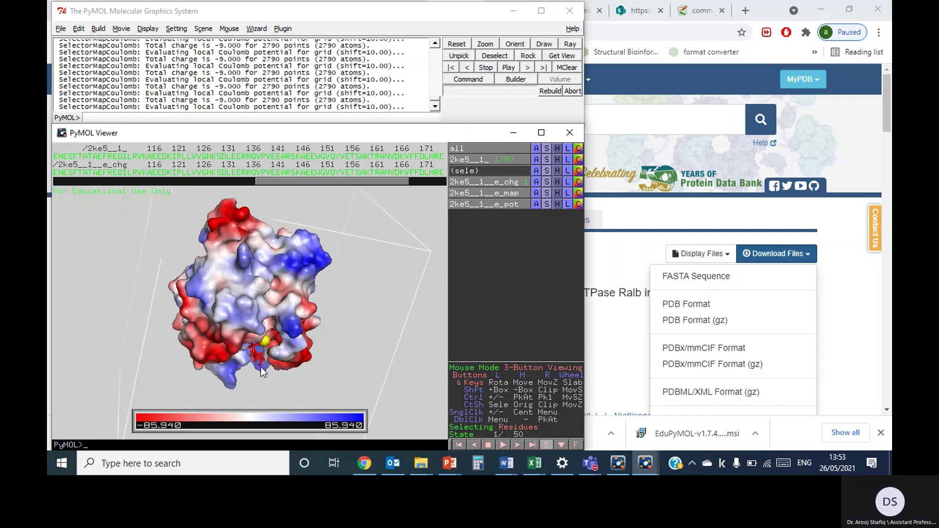
right_drag(260, 367, 245, 268)
drag(255, 317, 274, 305)
click(473, 194)
click(473, 193)
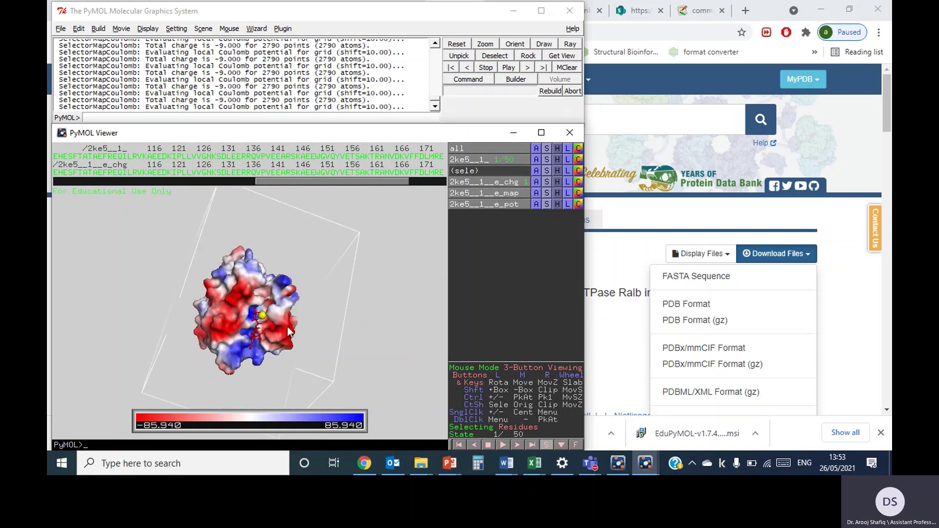
- Examine the charge of the surface pocket around the GNP ligand and MG ion from several angles
right_drag(276, 330, 317, 387)
drag(298, 357, 265, 315)
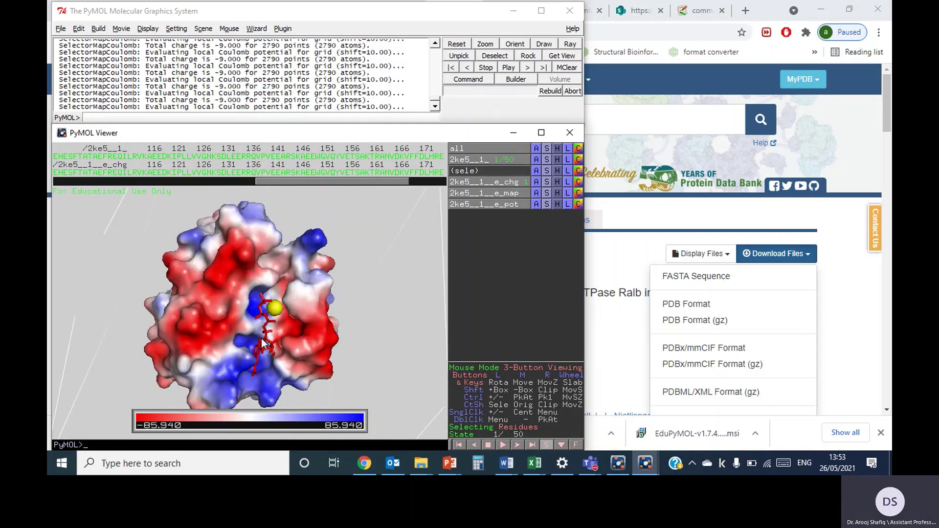
drag(260, 365, 259, 318)
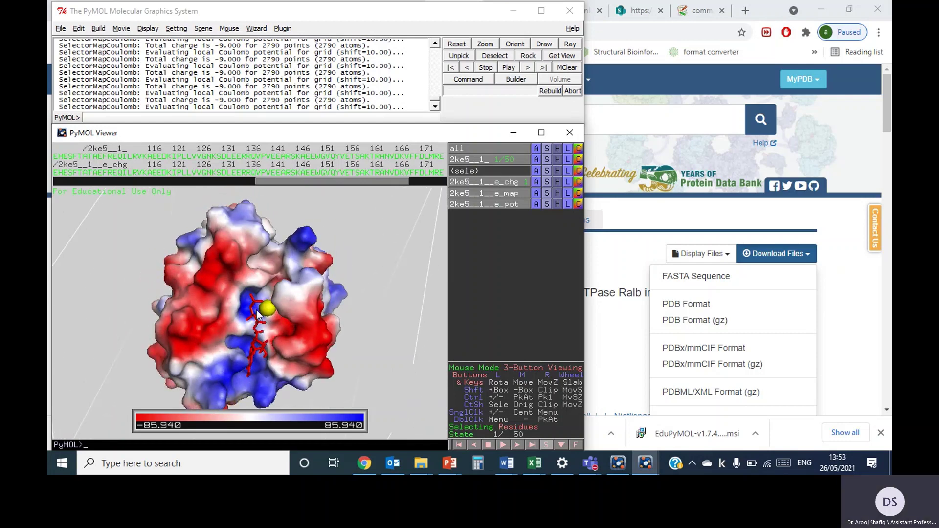
drag(256, 358, 264, 308)
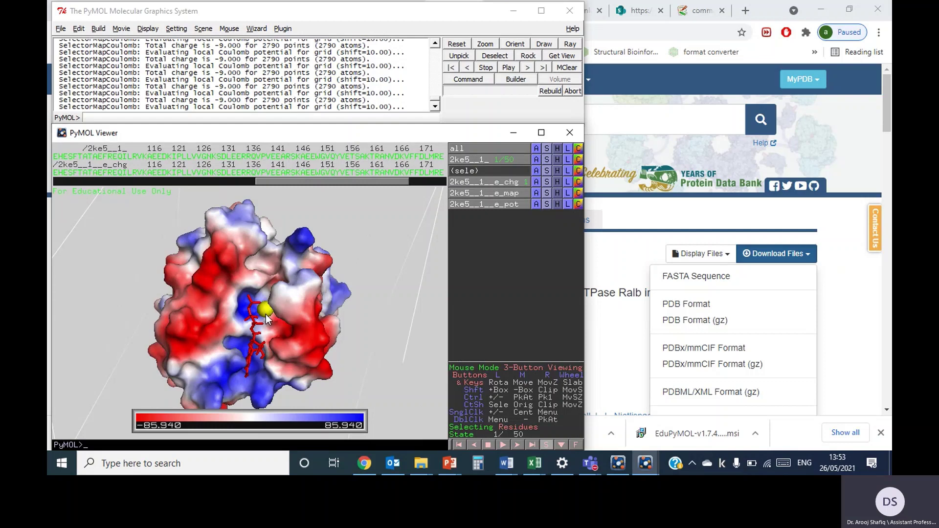
drag(272, 313, 291, 318)
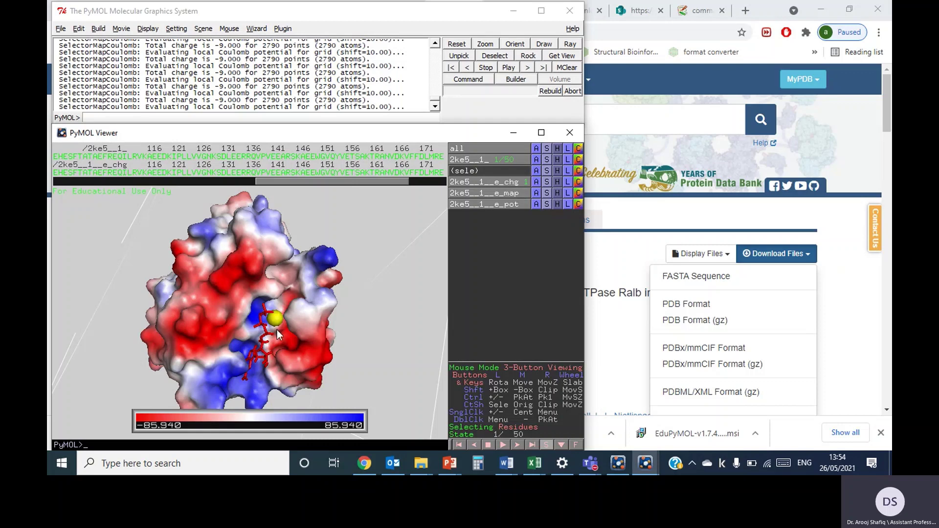
drag(289, 333, 275, 344)
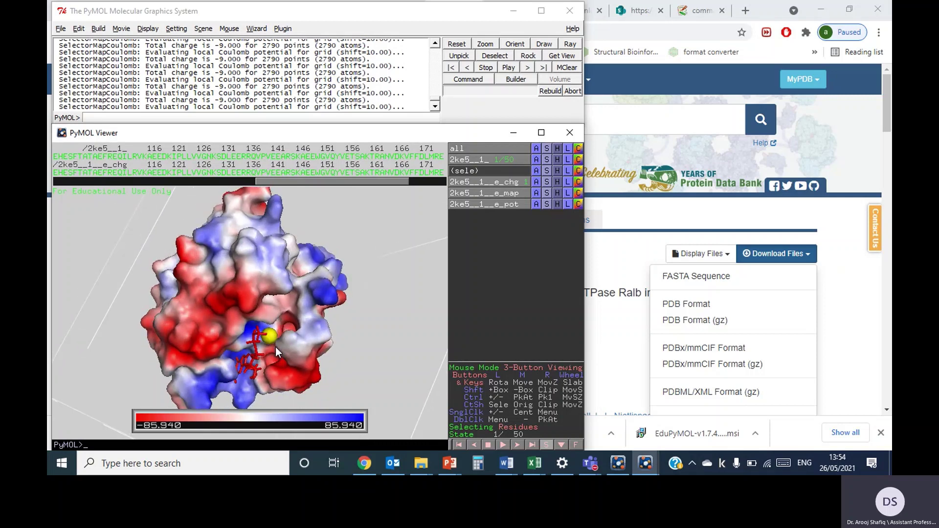
drag(277, 351, 280, 337)
right_drag(277, 347, 255, 269)
drag(255, 269, 467, 210)
- Hide the 2ke5__1__e_map box, 2ke5__1__e_pot scale and 2ke5__1__e_chg surface, leaving only the 2ke5__1_ cartoon shown
click(478, 194)
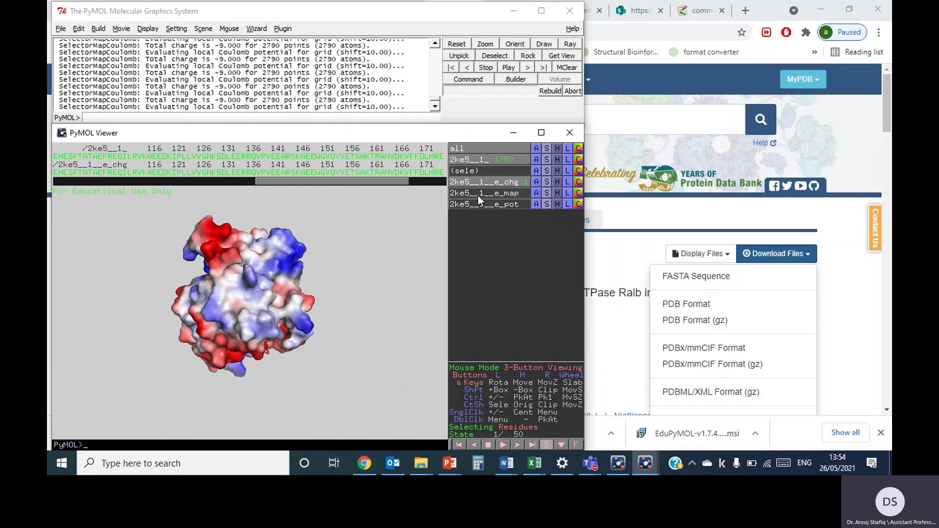
click(474, 205)
click(474, 201)
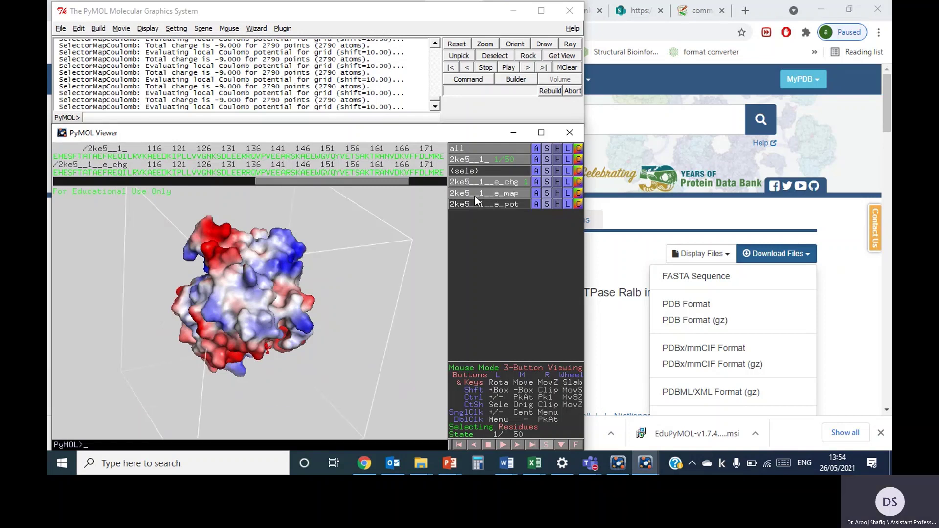
click(474, 191)
click(477, 182)
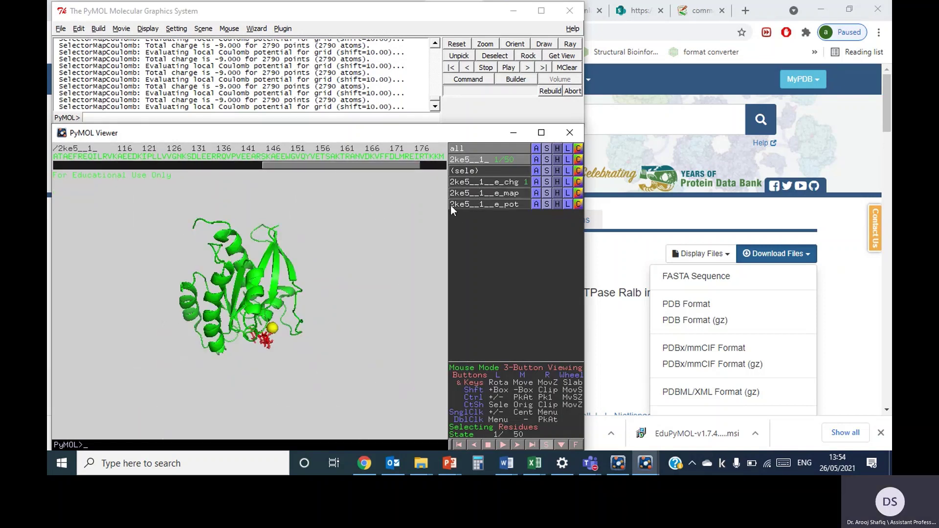
- Examine where the GNP ligand and MG ion sit in the 2ke5__1_ cartoon, switching the object off and back on
drag(258, 313, 313, 309)
right_drag(313, 309, 315, 406)
click(273, 303)
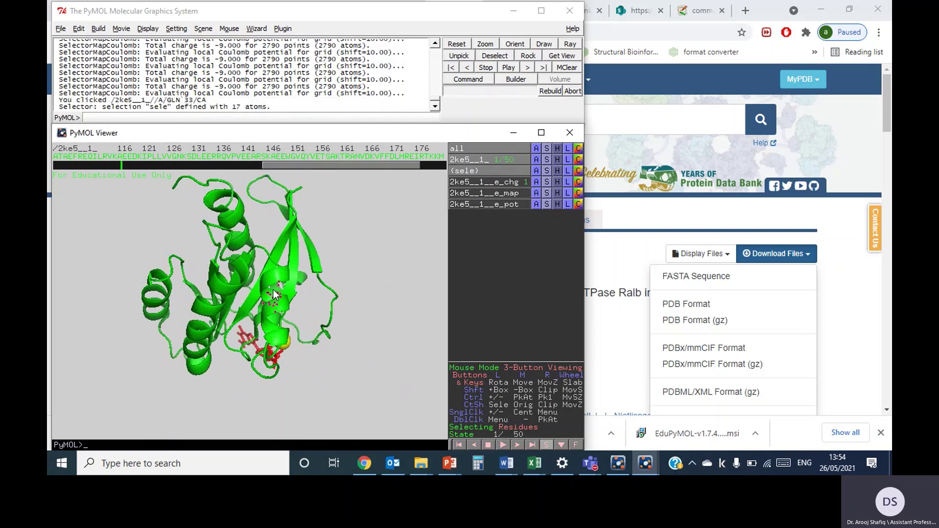
middle_drag(273, 303, 269, 334)
click(486, 160)
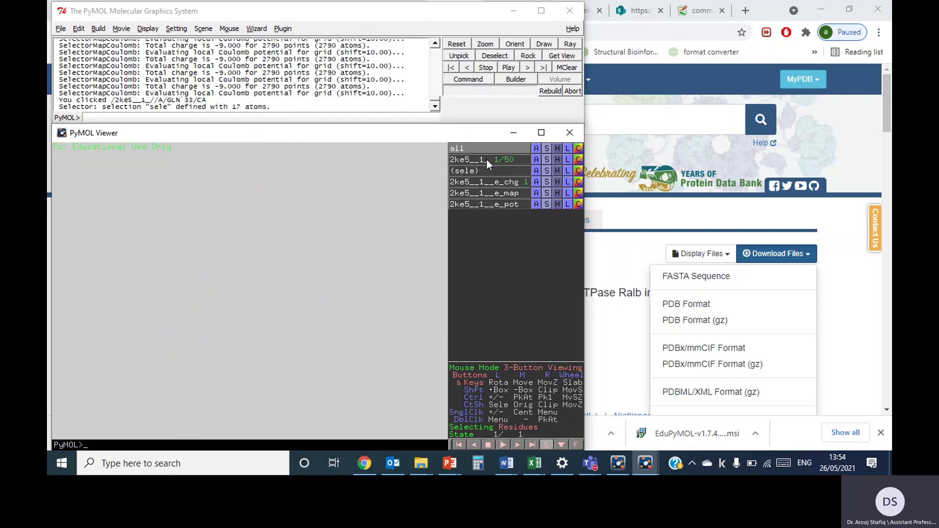
click(486, 160)
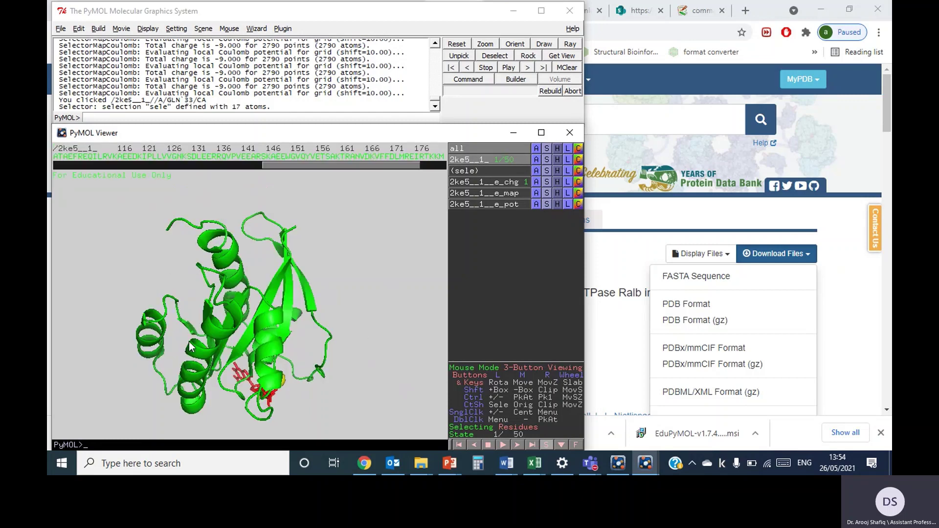
drag(283, 347, 289, 295)
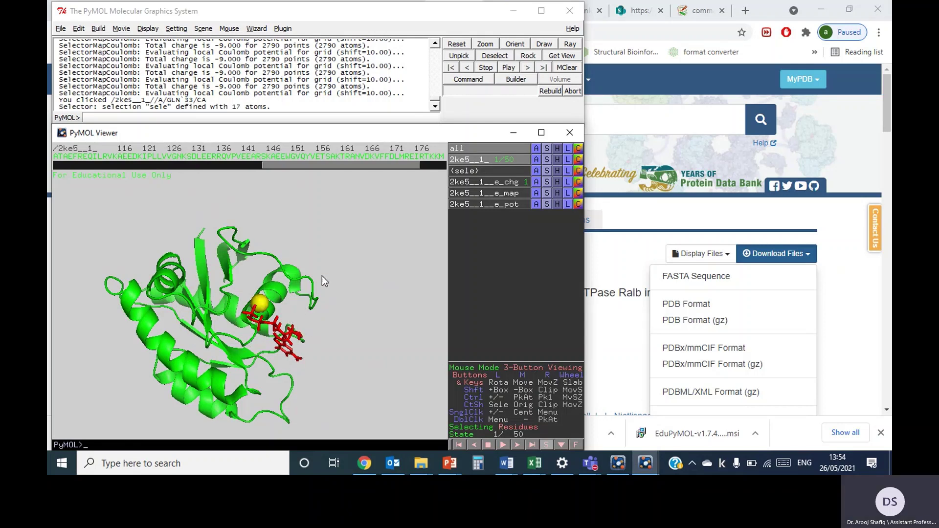
- Apply the ligands preset to 2ke5__1_ and inspect the polar contacts around the GNP ligand
click(537, 160)
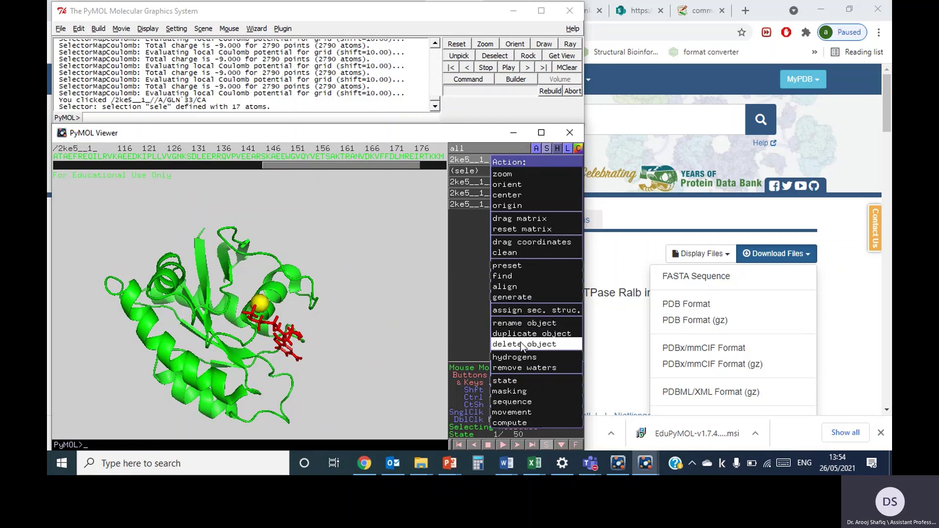
mouse_move(518, 266)
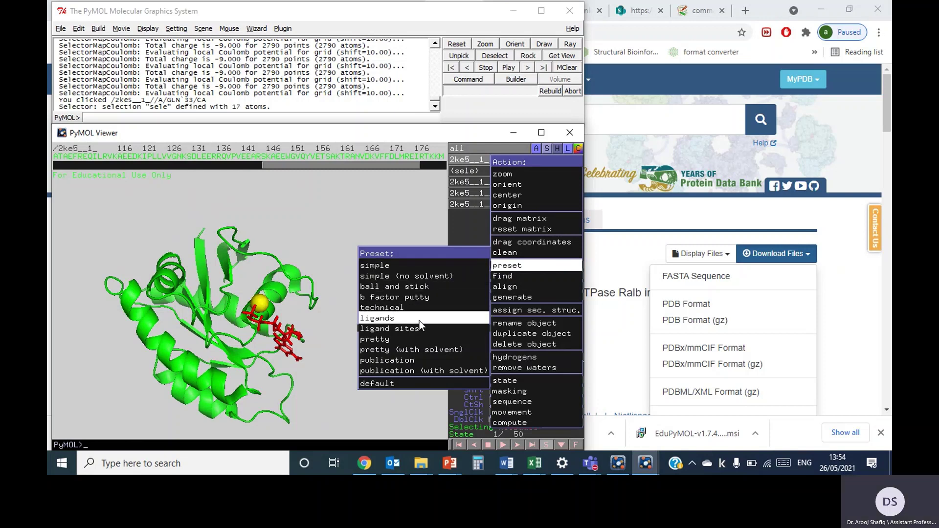
mouse_move(416, 333)
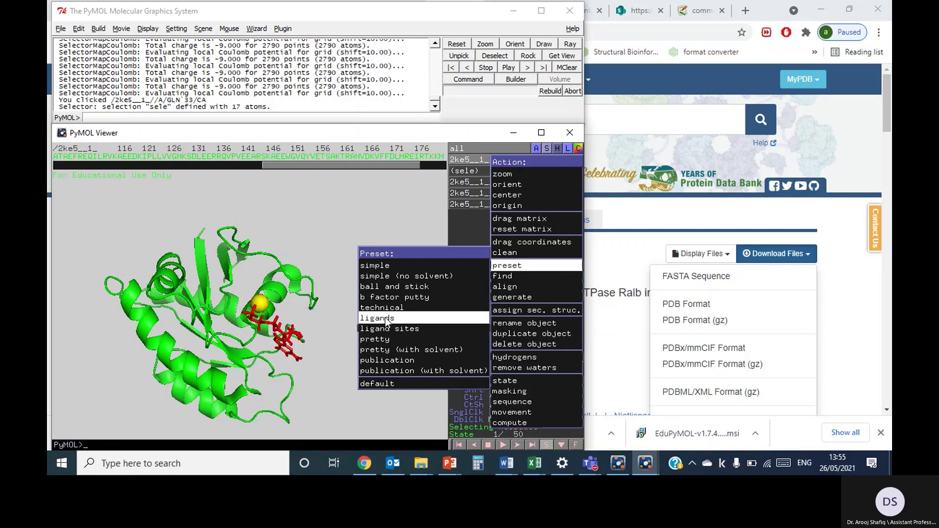
click(378, 333)
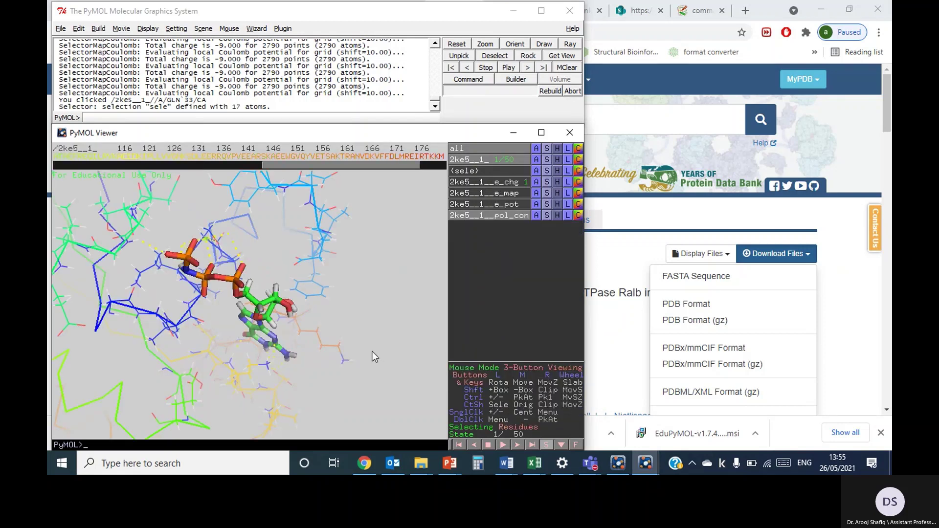
drag(256, 336, 225, 375)
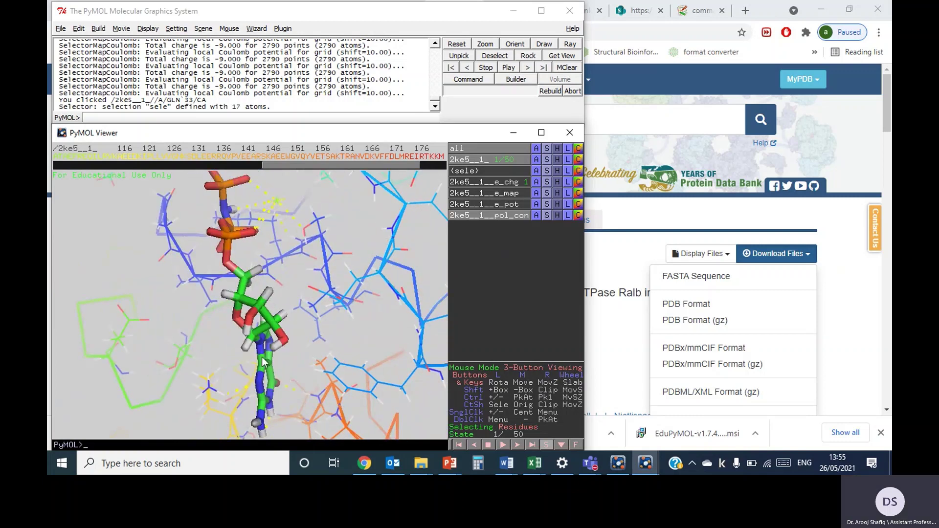
drag(237, 239, 242, 253)
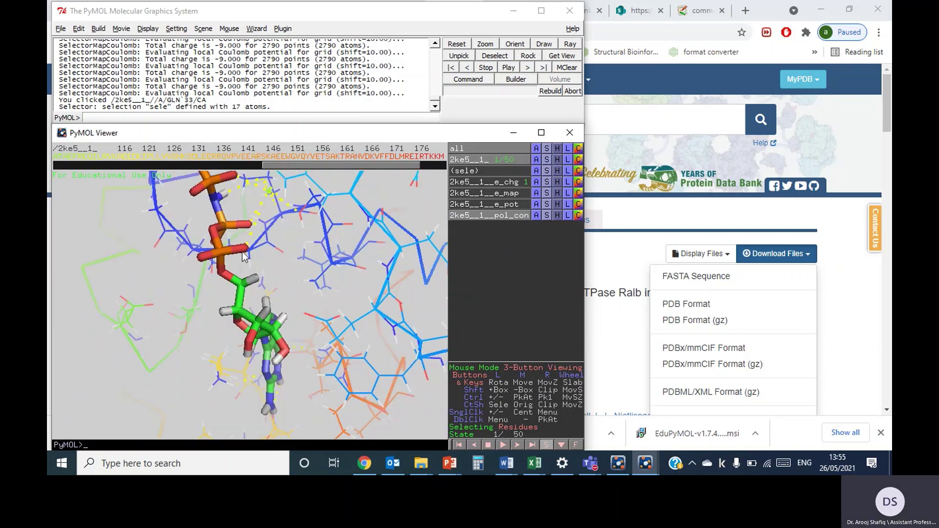
drag(270, 196, 255, 335)
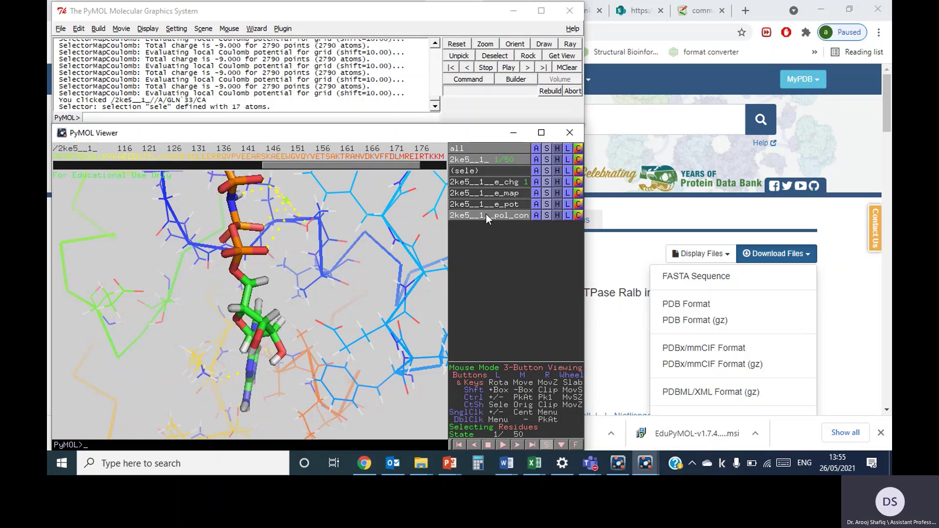
drag(284, 301, 280, 348)
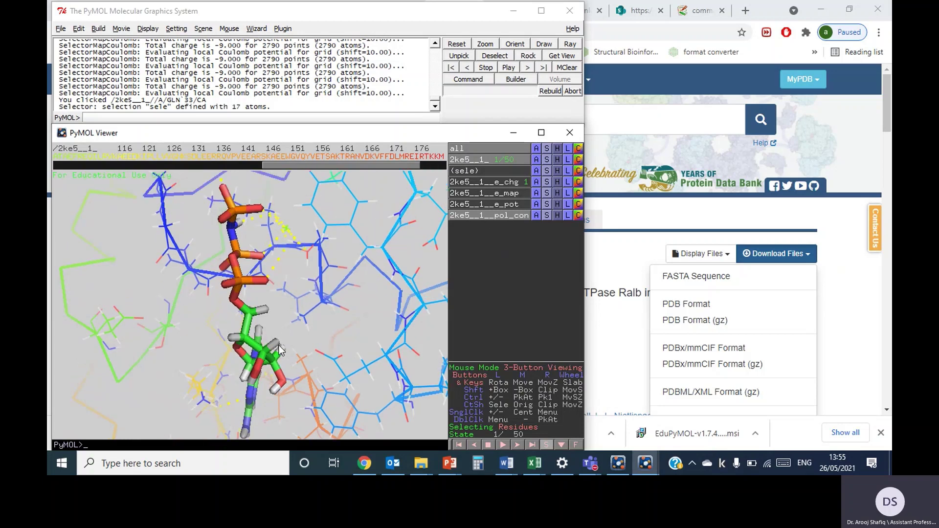
- Save the current view as a PNG image named "RalA-ligand interaction" in Documents
click(61, 29)
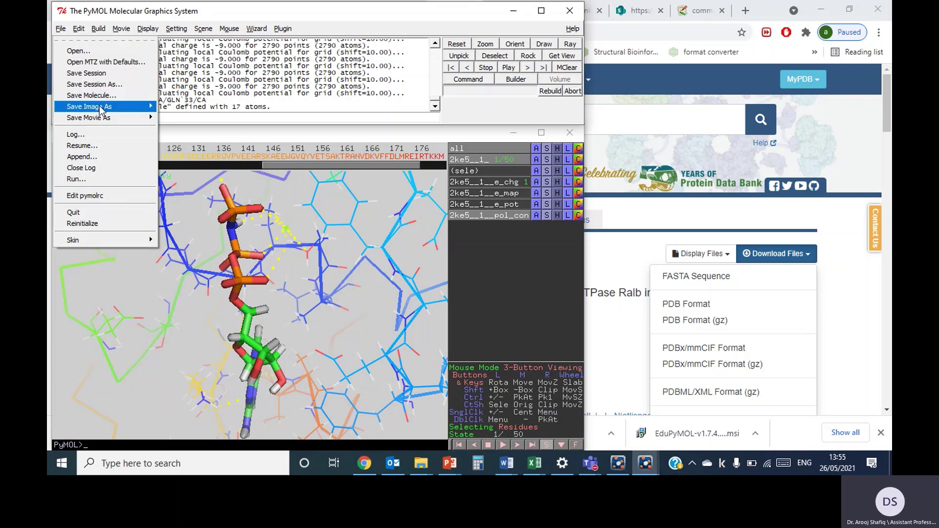
mouse_move(103, 106)
click(191, 118)
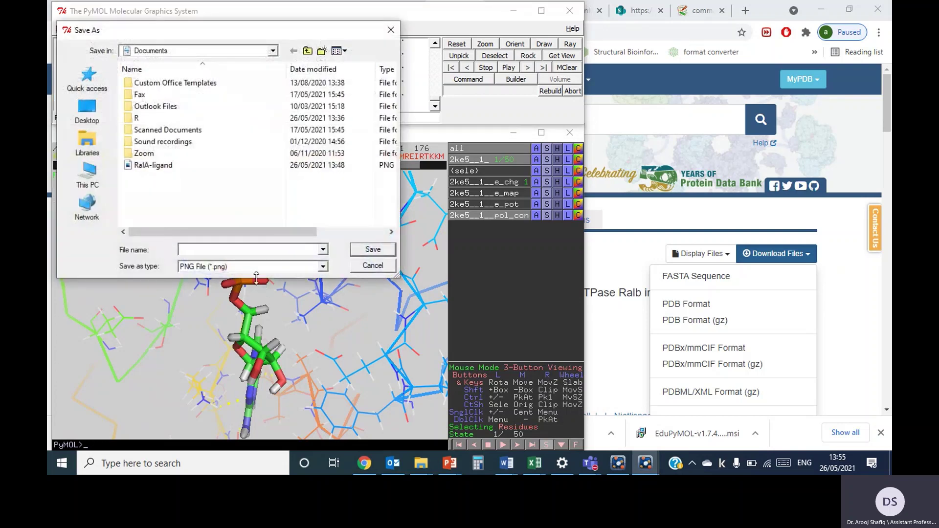
click(181, 165)
double_click(204, 249)
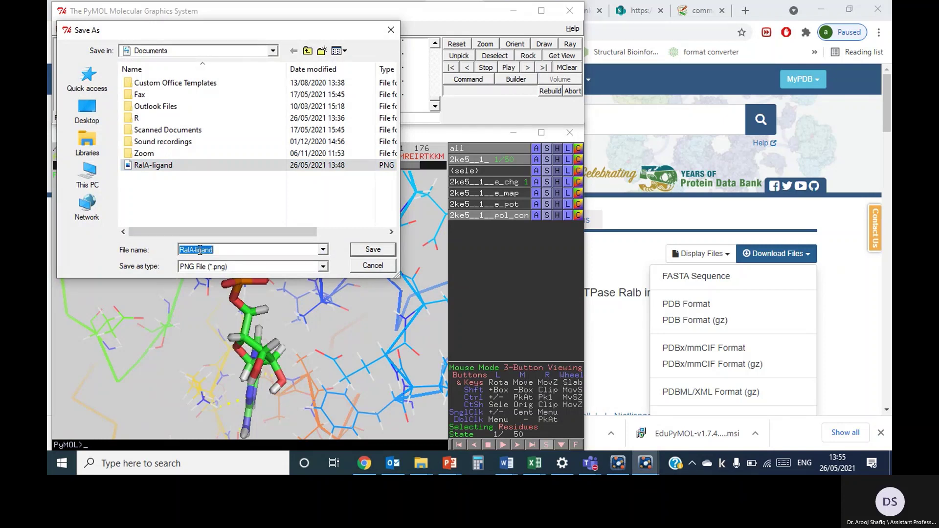
click(197, 249)
text(interaction)
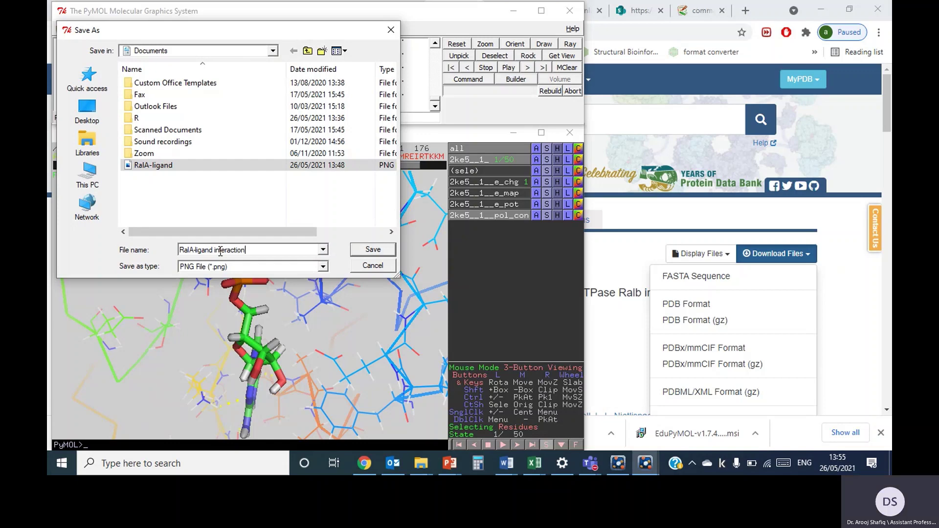
click(393, 254)
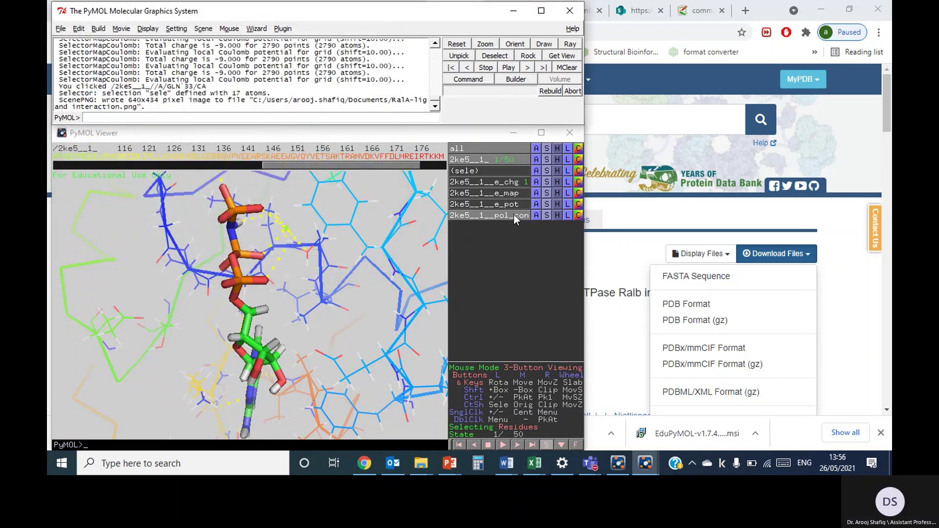
- Hide the 2ke5__1__pol_con polar contacts and switch the 2ke5__1_ object off and back on
click(513, 215)
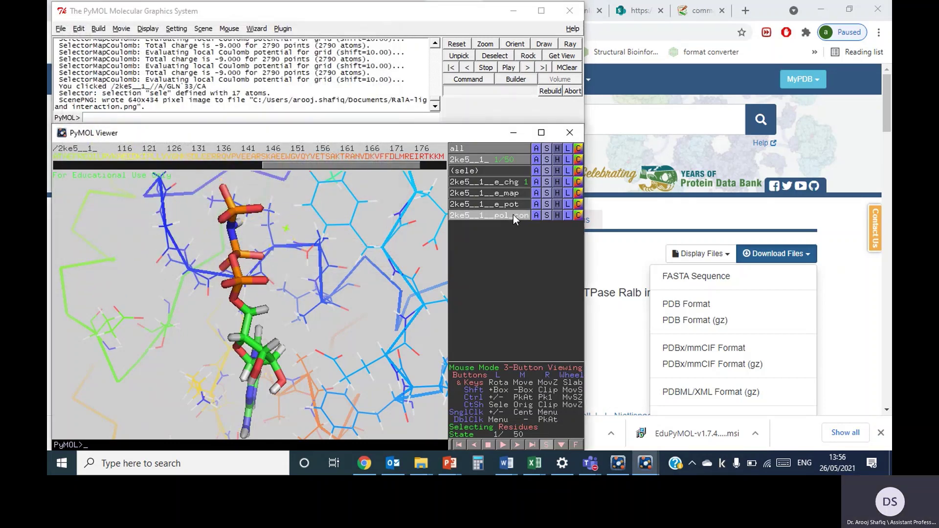
click(496, 169)
click(497, 170)
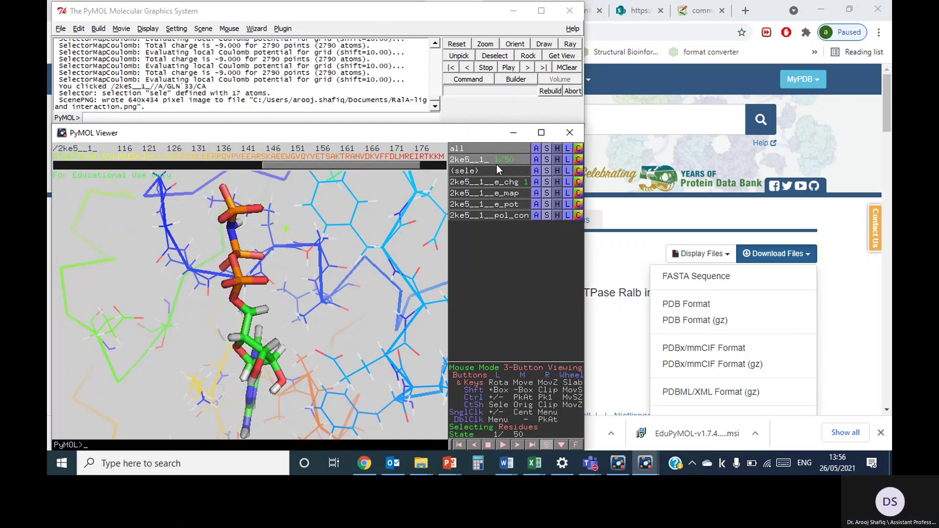
click(497, 160)
click(497, 159)
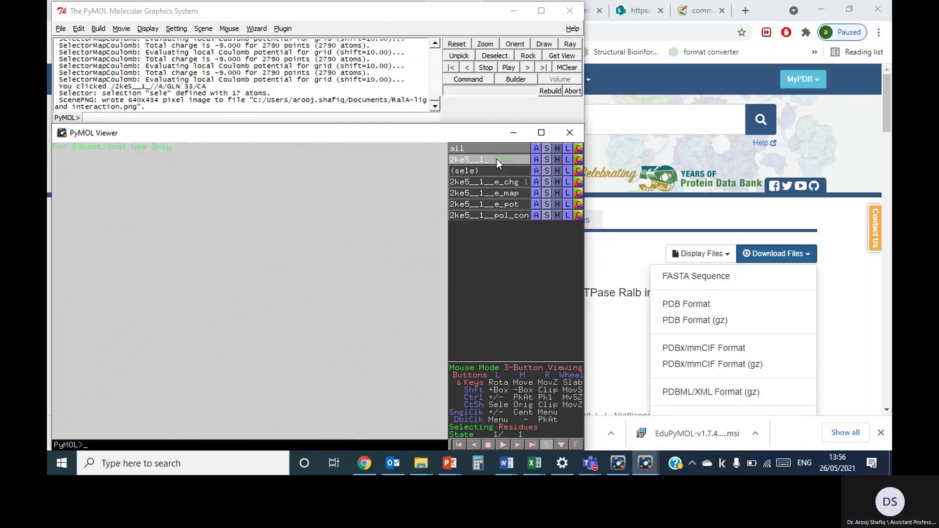
- Apply the ligand sites cartoon preset to 2ke5__1_ and inspect the binding site around the ligand
click(536, 160)
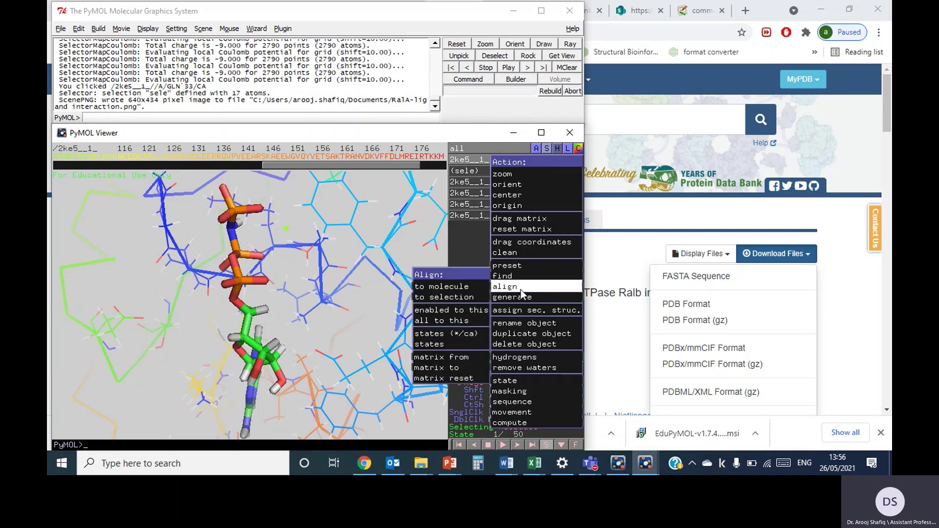
mouse_move(513, 264)
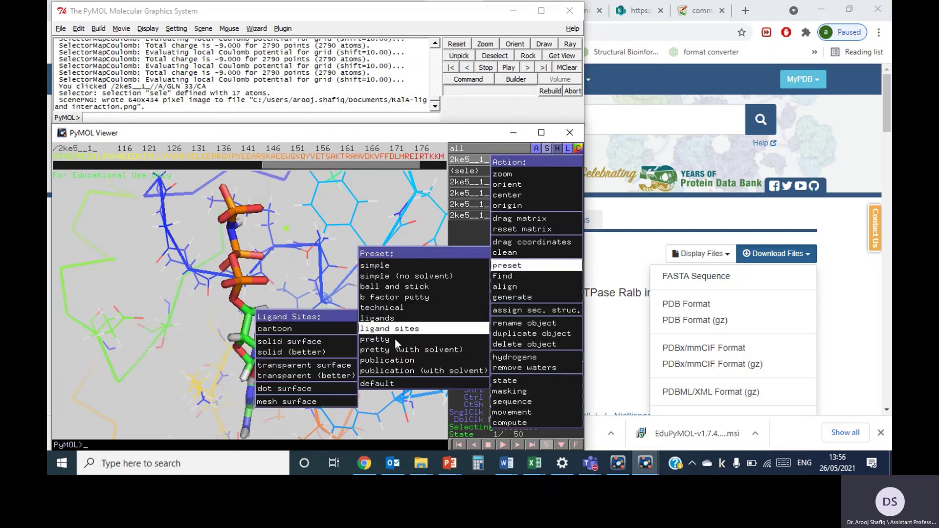
mouse_move(391, 327)
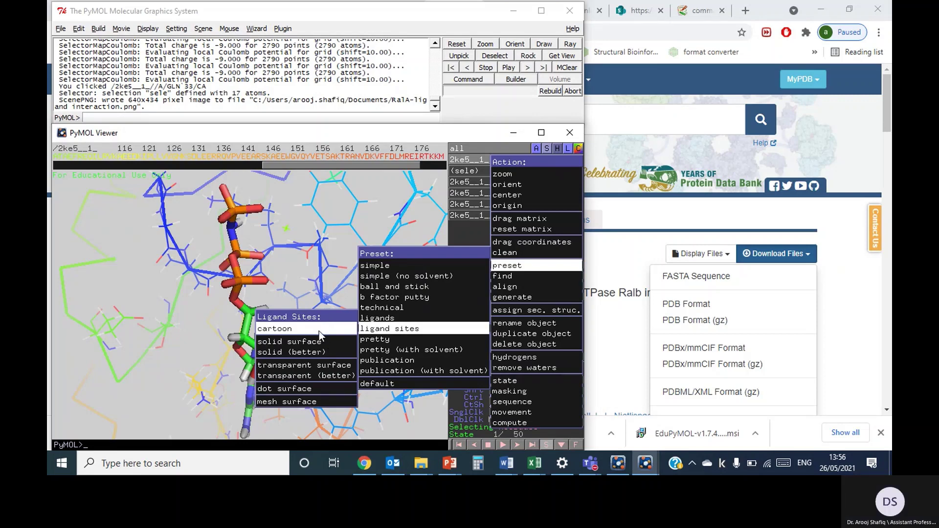
click(303, 329)
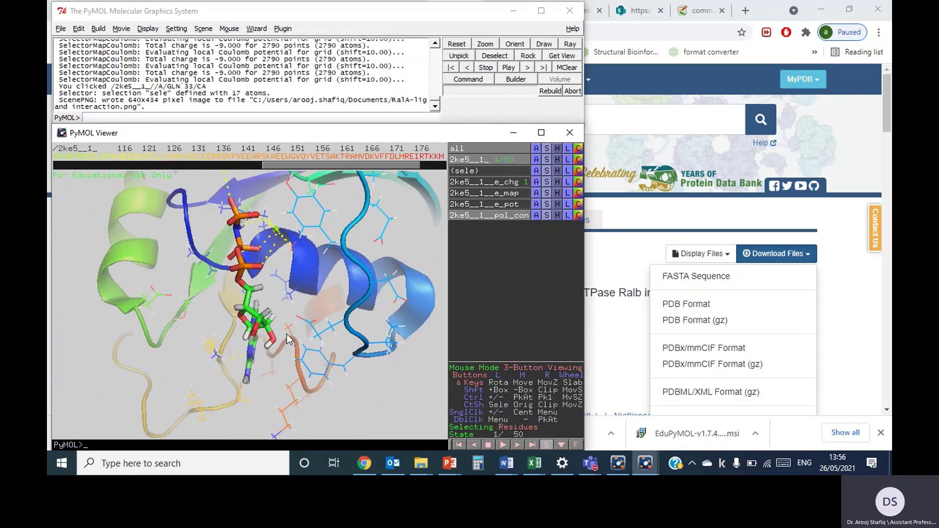
drag(286, 335, 261, 273)
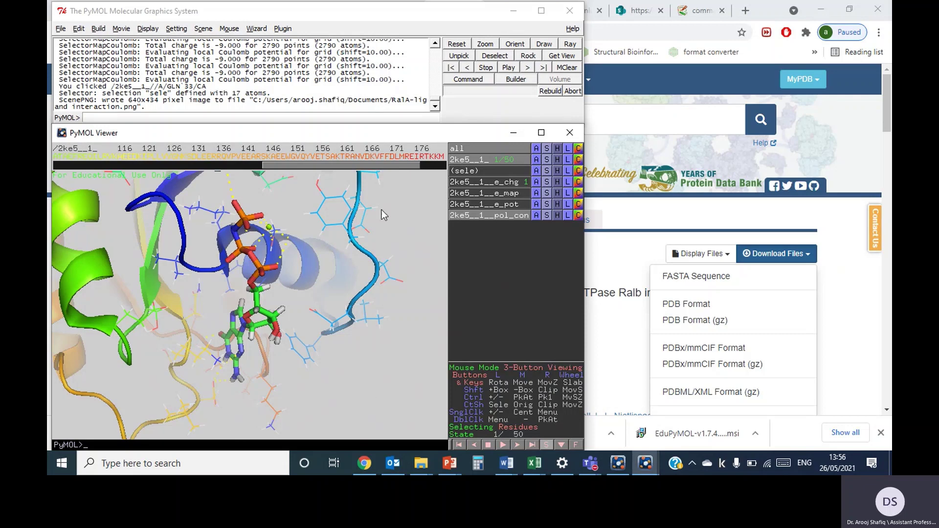
- Examine the GNP ligand within the cartoon binding site from several angles and distances
drag(354, 326, 360, 273)
right_drag(361, 272, 335, 247)
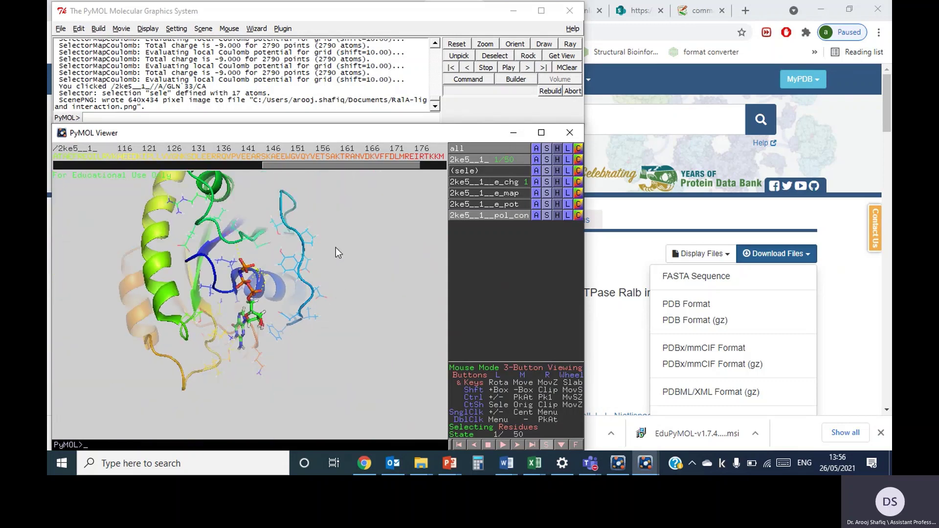
drag(342, 323, 285, 339)
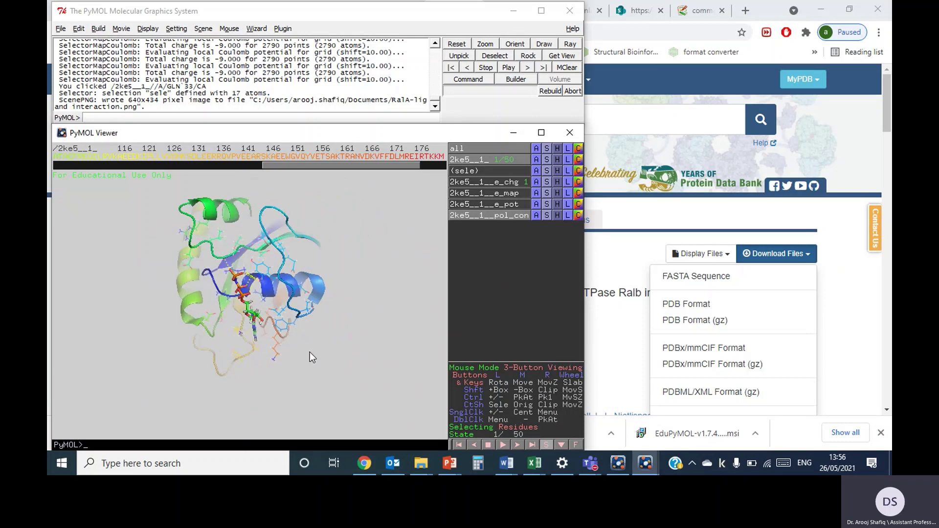
right_drag(309, 352, 324, 426)
right_drag(360, 249, 381, 387)
right_drag(286, 299, 289, 345)
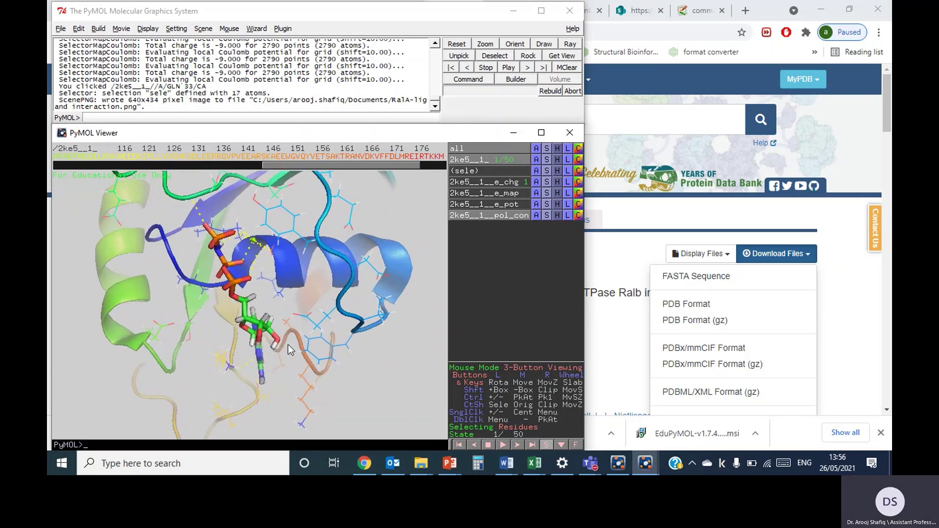
right_drag(342, 245, 347, 310)
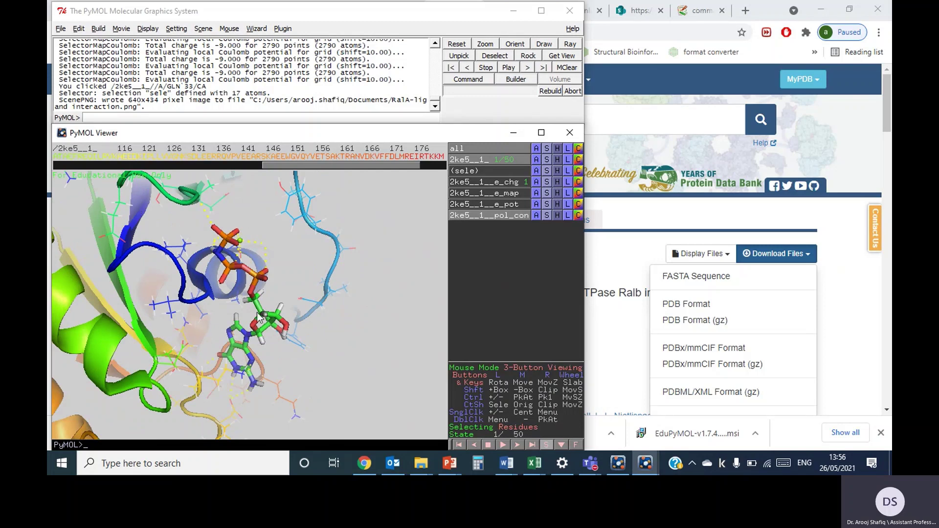
drag(272, 320, 355, 373)
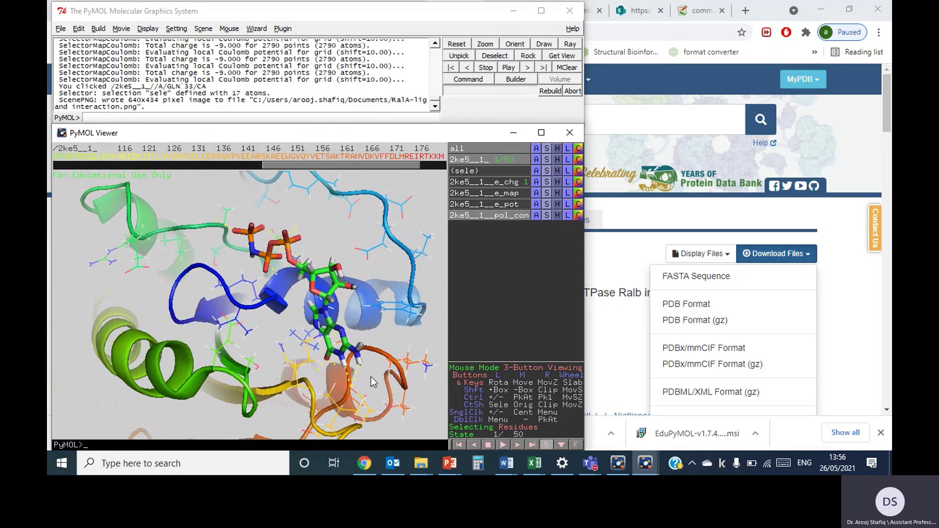
right_drag(372, 385, 368, 410)
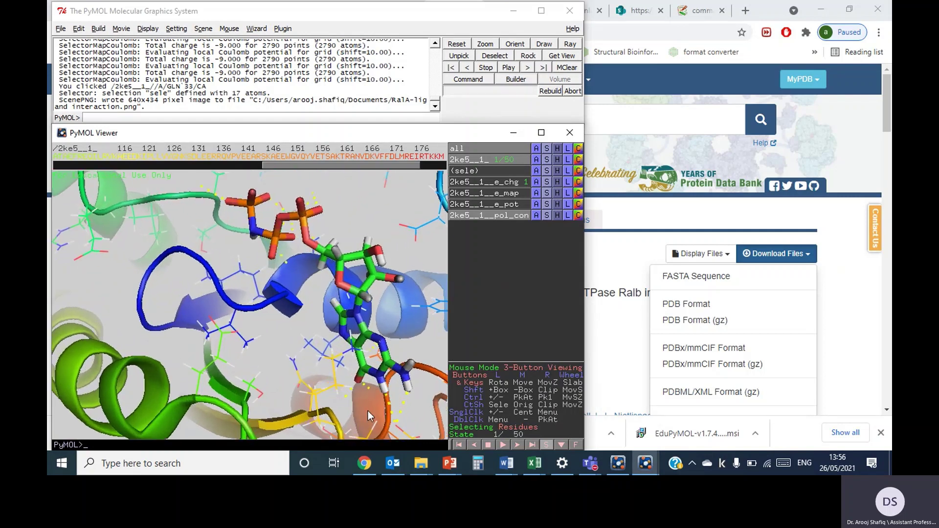
- Examine the polar contacts around the ligand's guanine base, its phosphates and the MG ion up close
middle_drag(350, 361, 314, 295)
drag(315, 299, 356, 342)
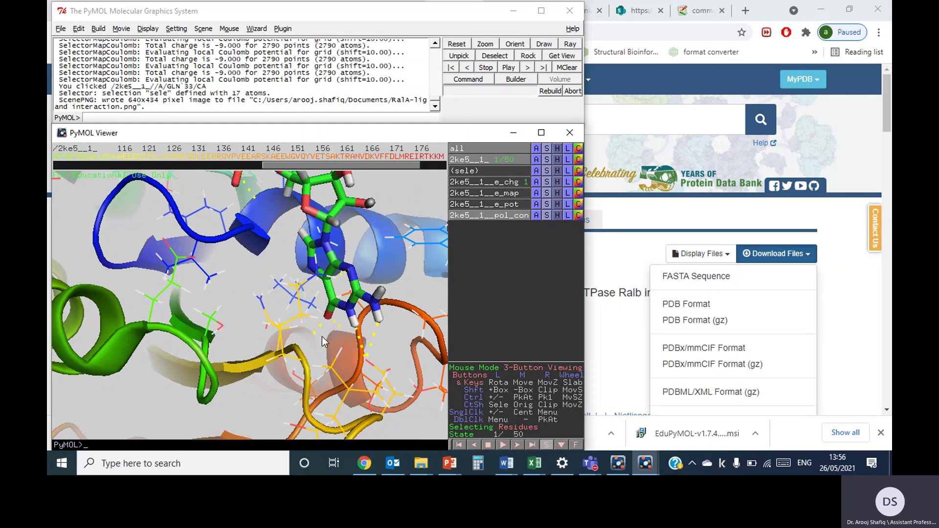
drag(322, 337, 299, 375)
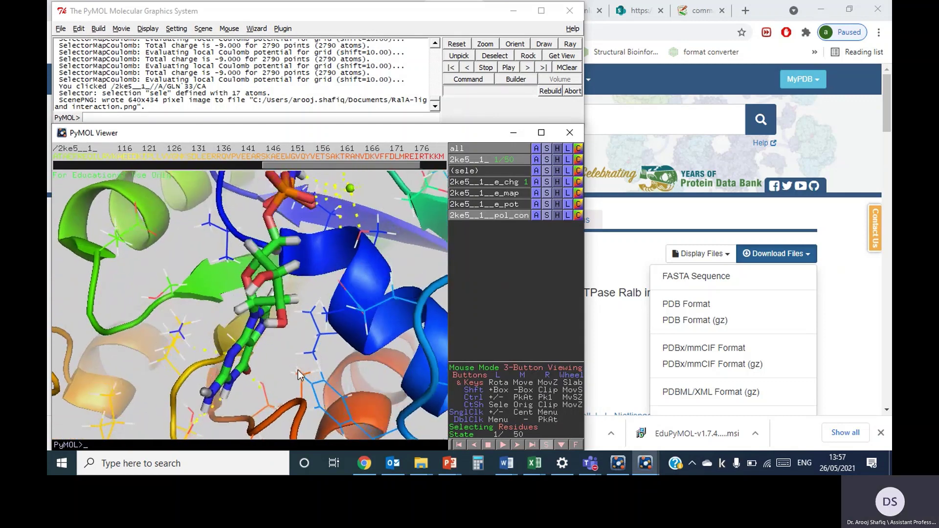
drag(320, 263, 319, 298)
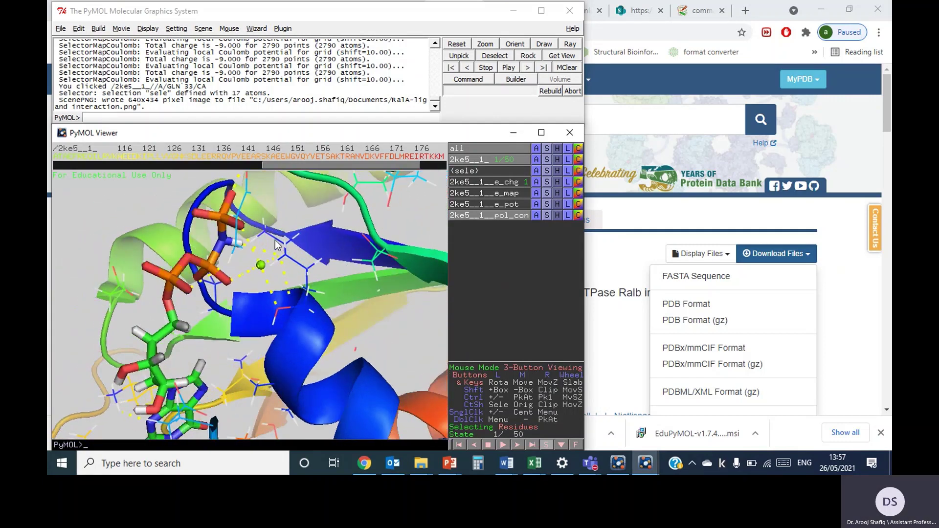
drag(260, 274, 219, 277)
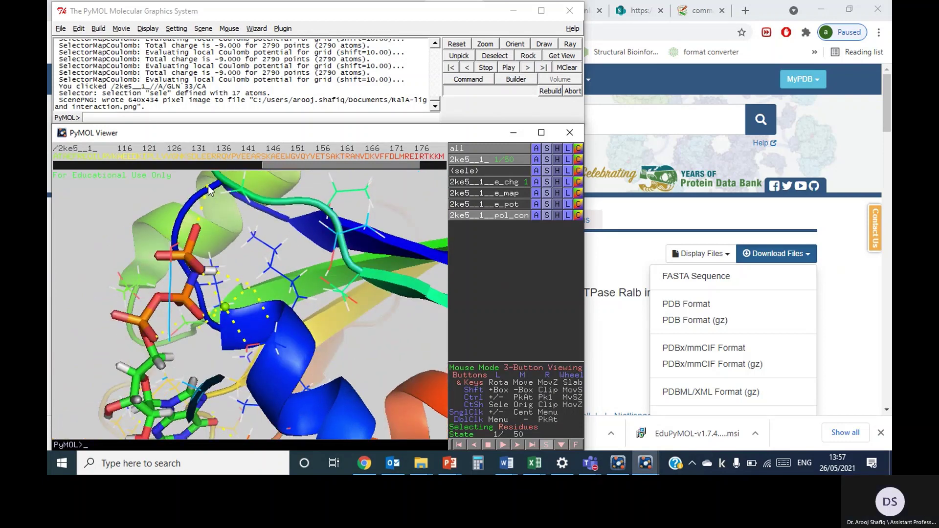
drag(211, 234, 297, 237)
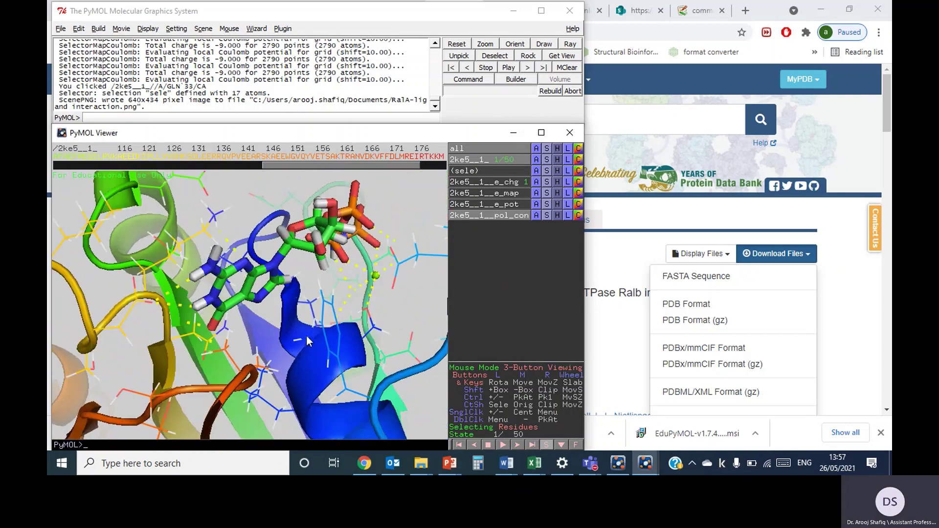
drag(306, 336, 324, 345)
drag(263, 331, 254, 313)
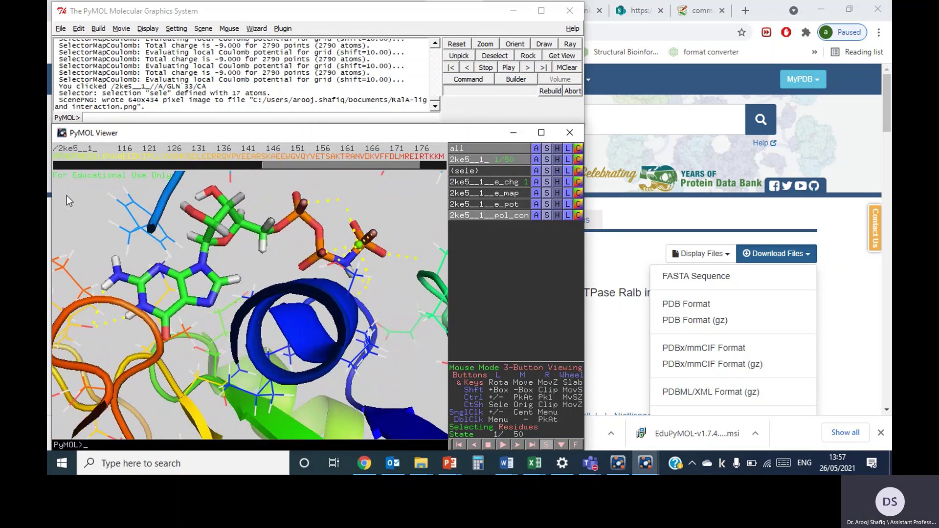
- Reorient the binding site and save the view as a PNG image named "RalA-ligand interaction 2" in Documents
click(61, 29)
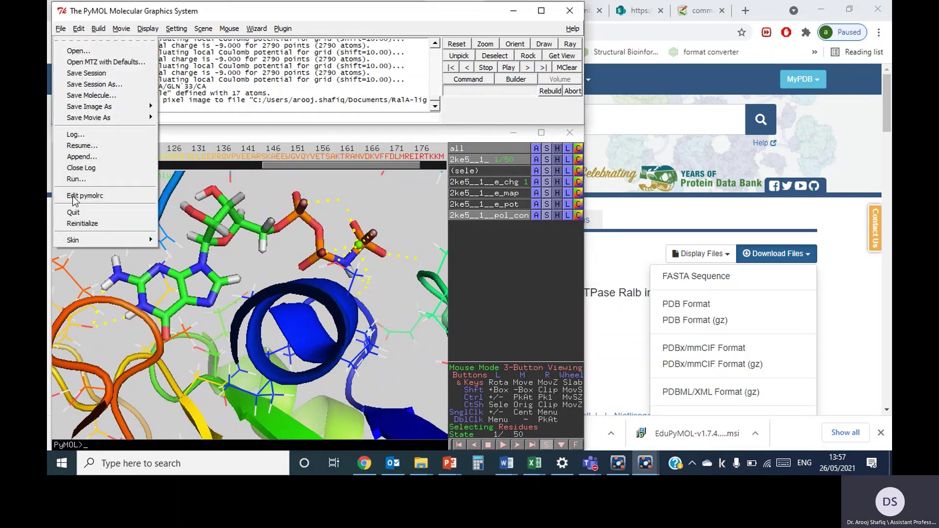
click(259, 313)
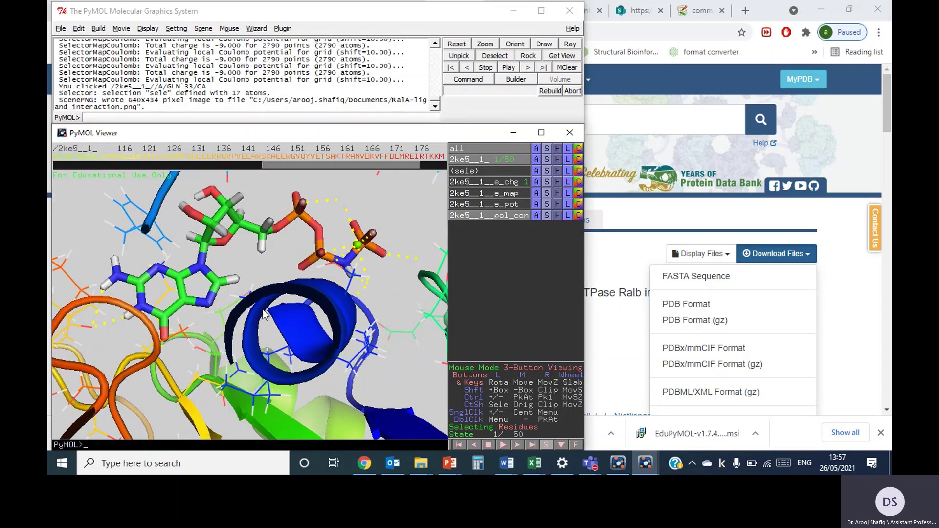
drag(260, 312, 210, 337)
click(61, 28)
mouse_move(95, 107)
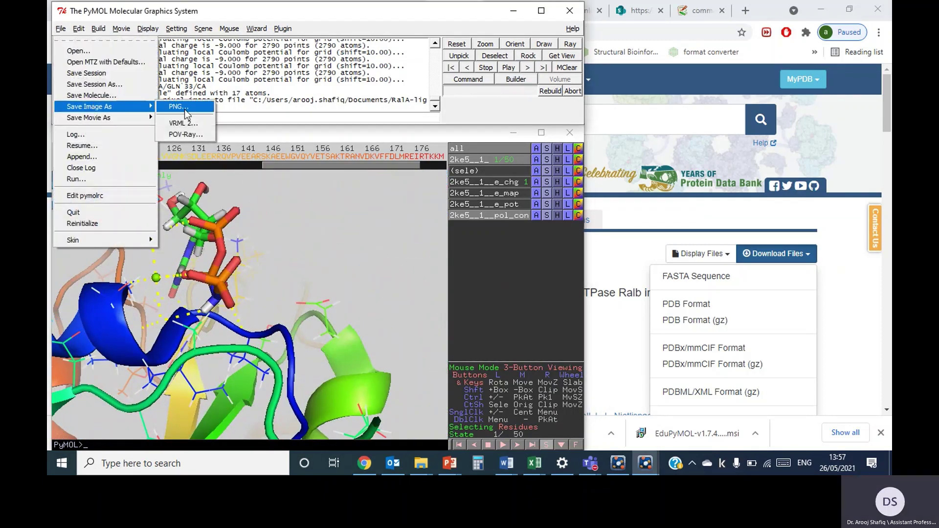
click(187, 118)
click(168, 177)
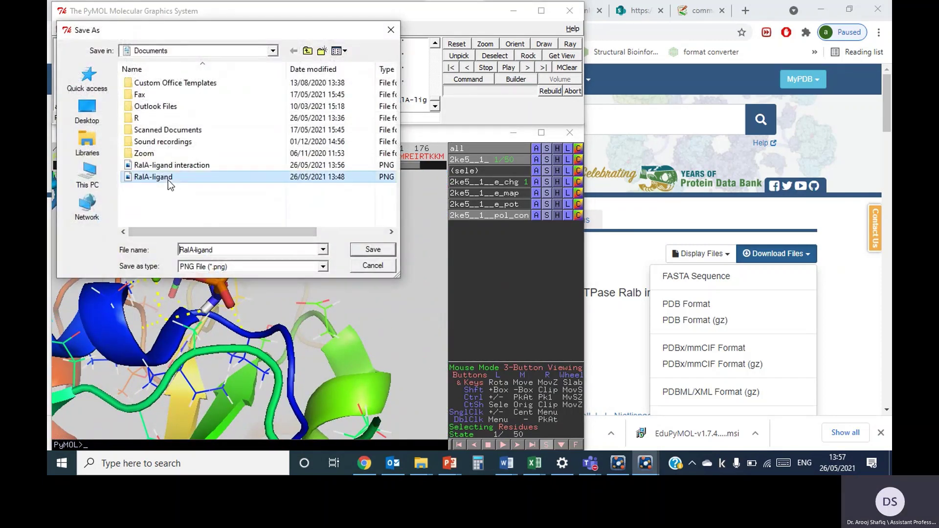
click(170, 166)
click(261, 250)
click(262, 251)
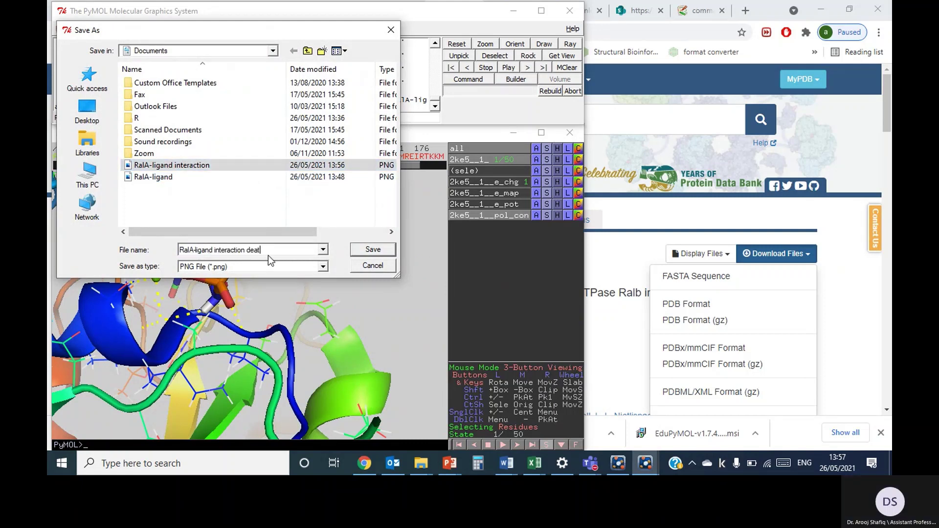
key(BackSpace)
key(BackSpace)
key(BackSpace)
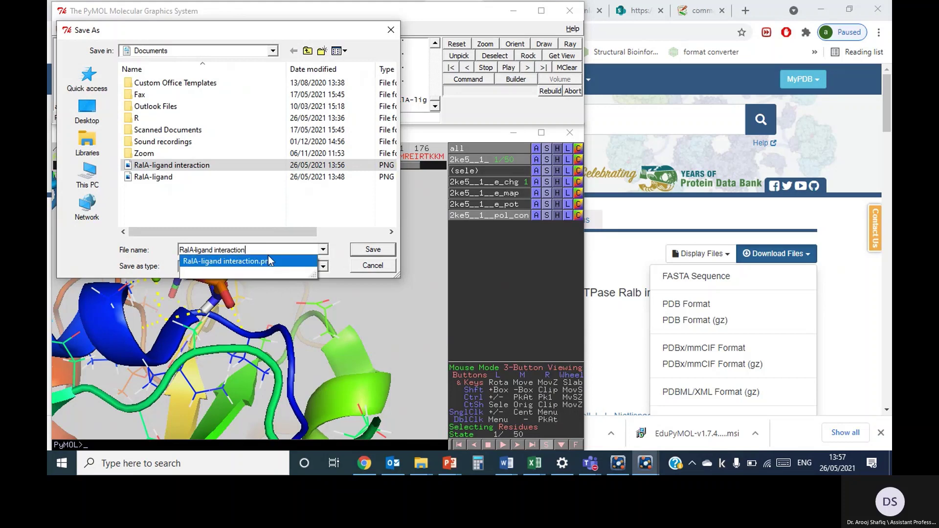
text(2)
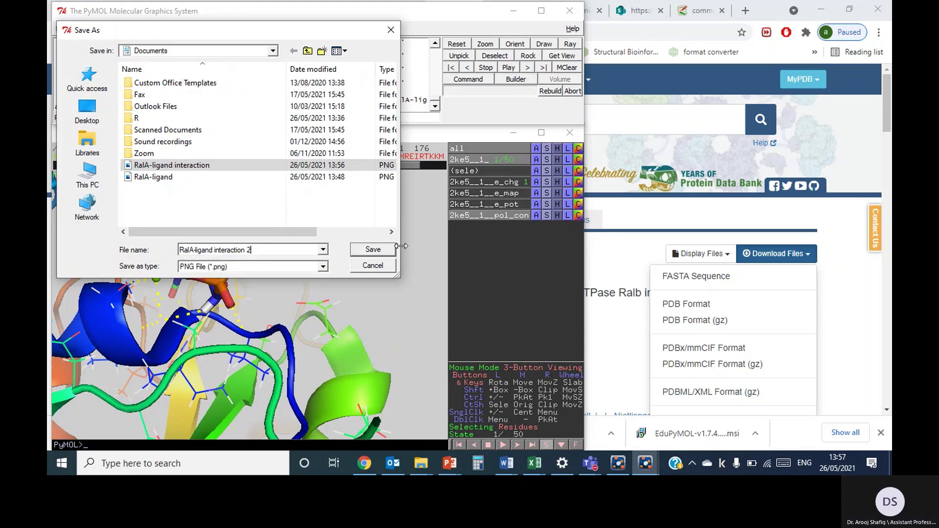
click(373, 249)
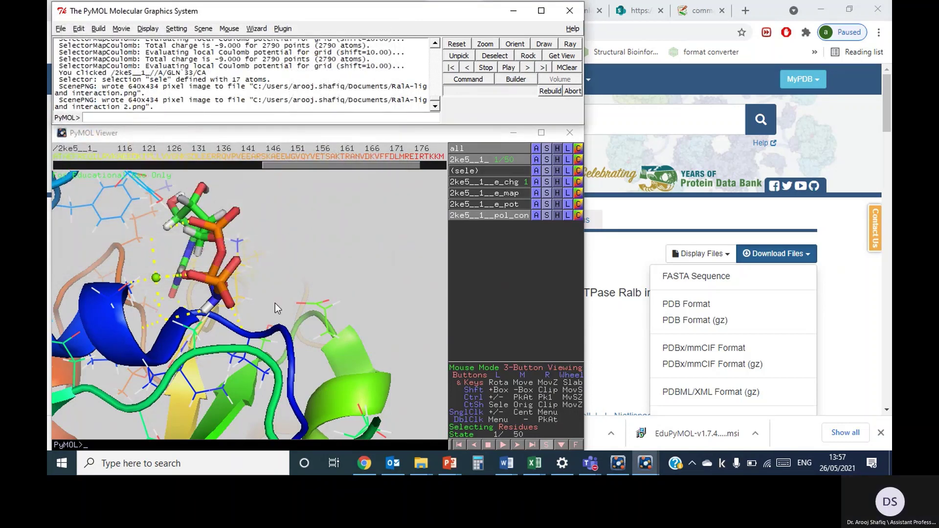
- Turn off the 2ke5__1__pol_con polar contacts and hide everything in the 2ke5__1_ object
drag(272, 323, 267, 300)
right_drag(268, 300, 271, 191)
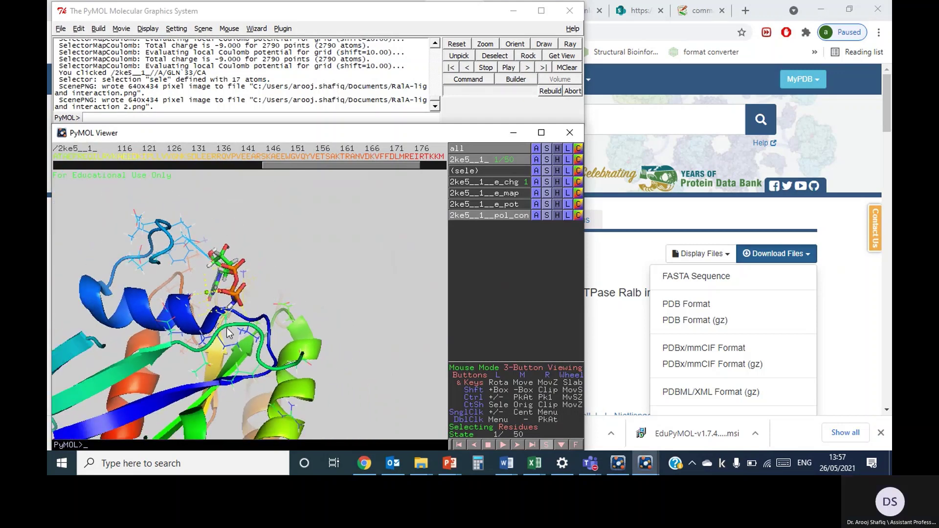
drag(278, 255, 186, 170)
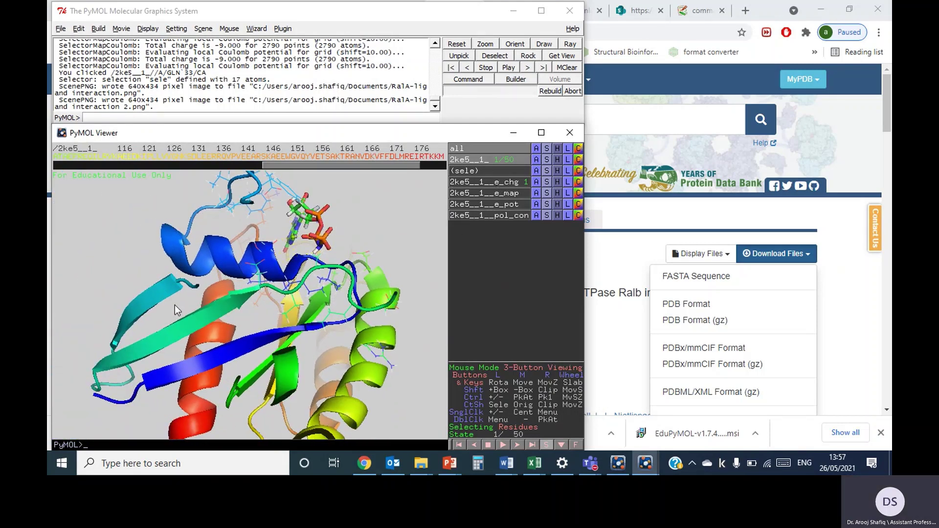
drag(175, 304, 191, 206)
click(519, 157)
click(519, 157)
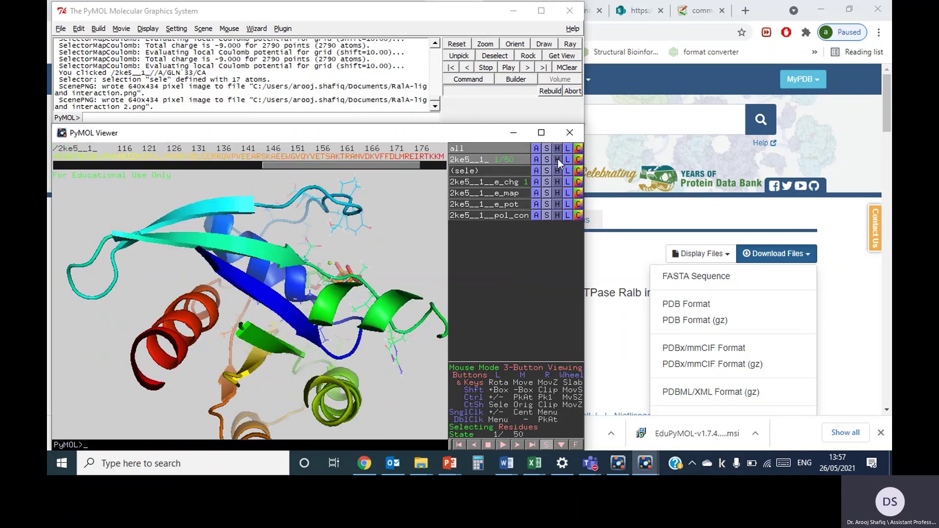
click(557, 159)
click(559, 173)
- Show the 2ke5__1_ object in cartoon representation
click(536, 160)
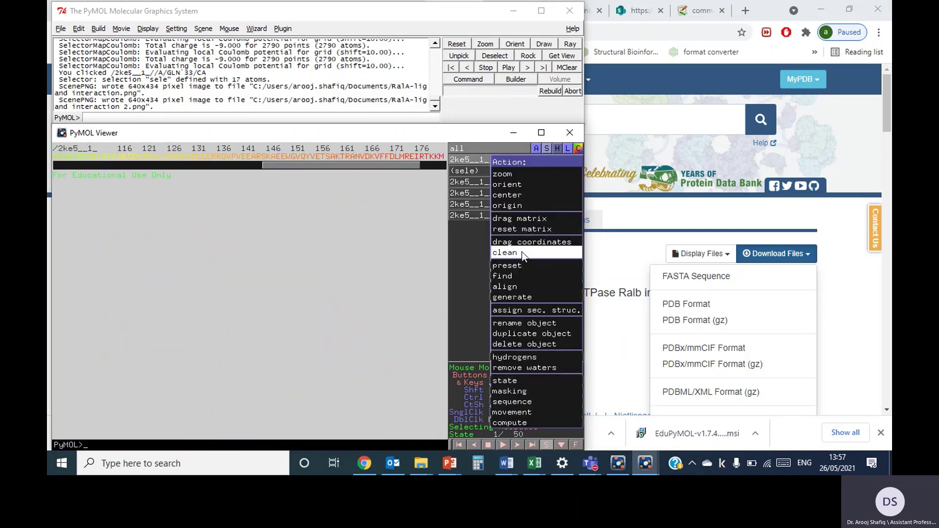
mouse_move(517, 299)
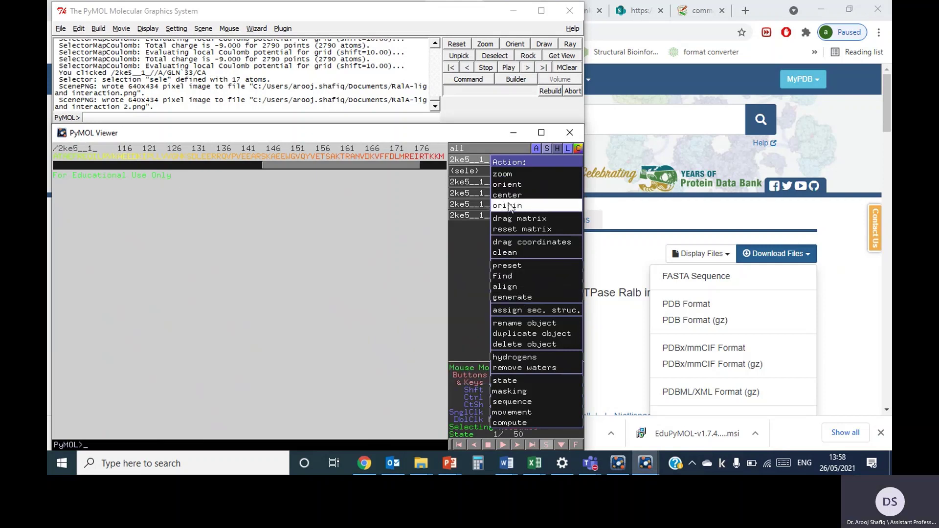
click(506, 159)
click(536, 159)
click(547, 160)
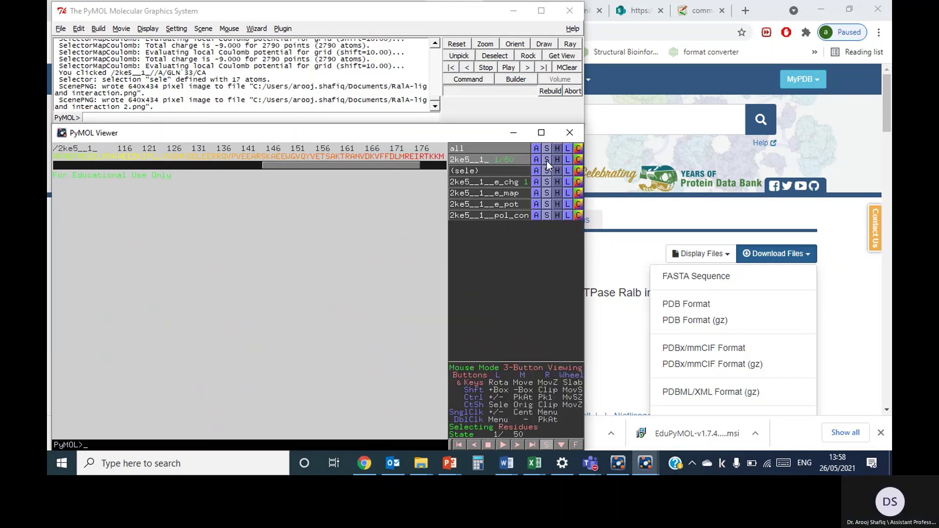
click(547, 159)
click(547, 218)
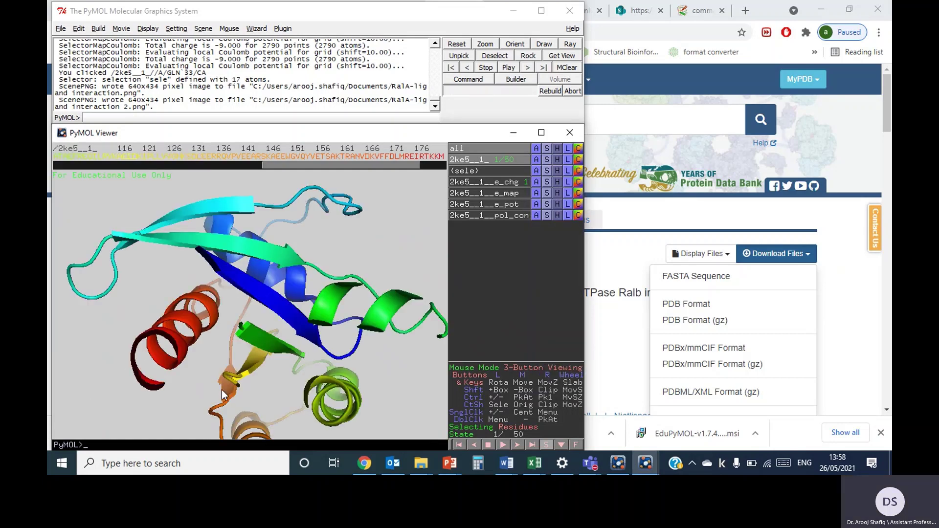
- Select the residue stretch RQVPVEEARS in the 2ke5__1_ sequence and view its location on the orange helix
right_drag(221, 390, 187, 305)
drag(186, 305, 361, 362)
right_drag(361, 362, 257, 301)
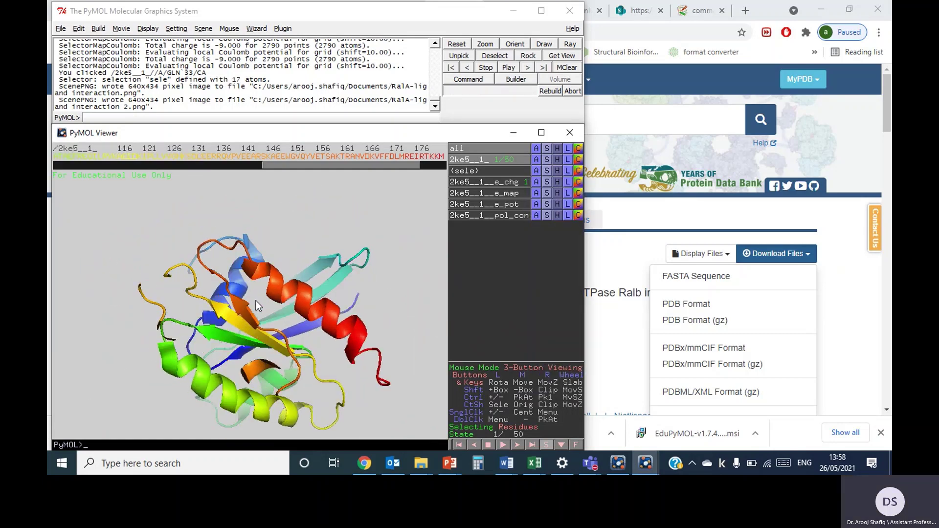
drag(257, 301, 312, 313)
drag(187, 353, 224, 328)
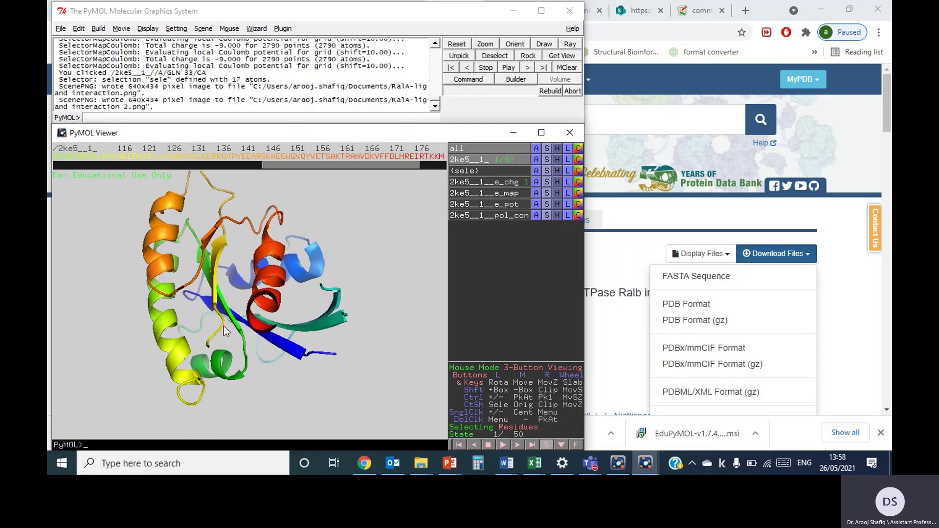
click(238, 156)
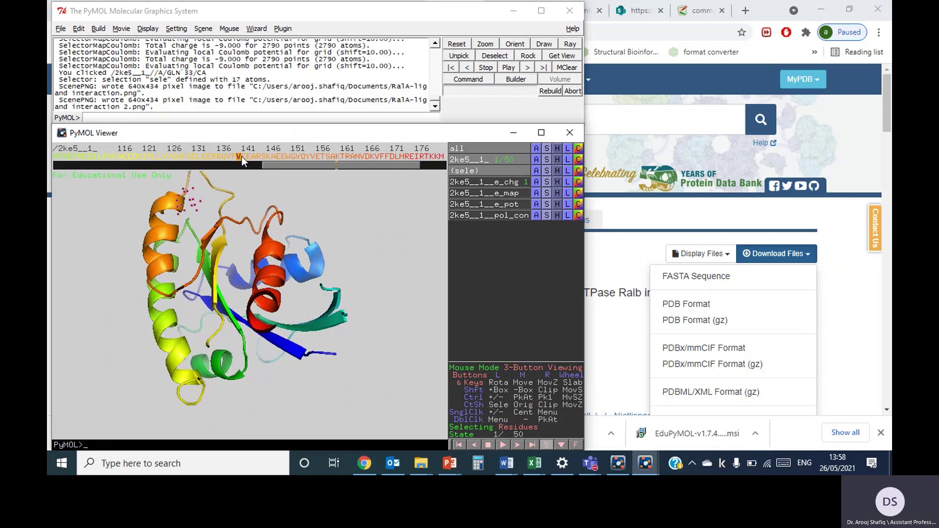
drag(241, 157, 218, 157)
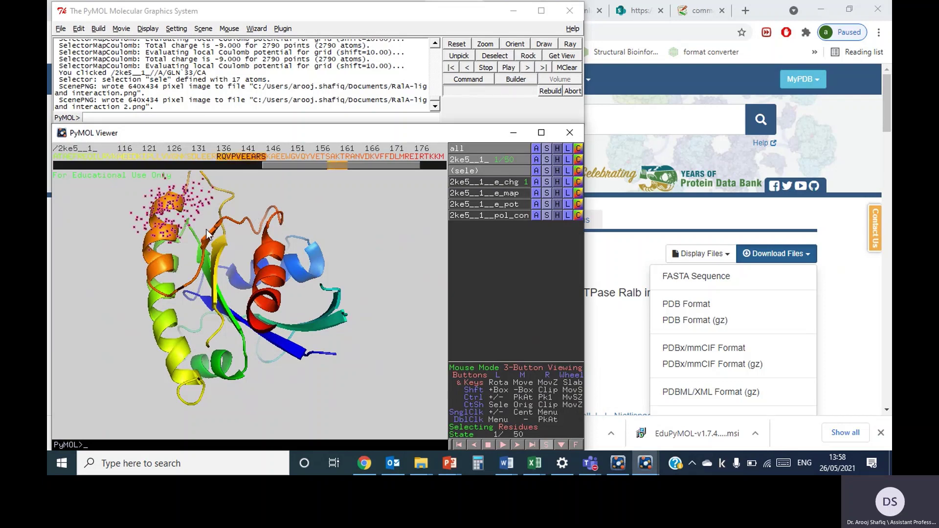
drag(337, 250, 365, 271)
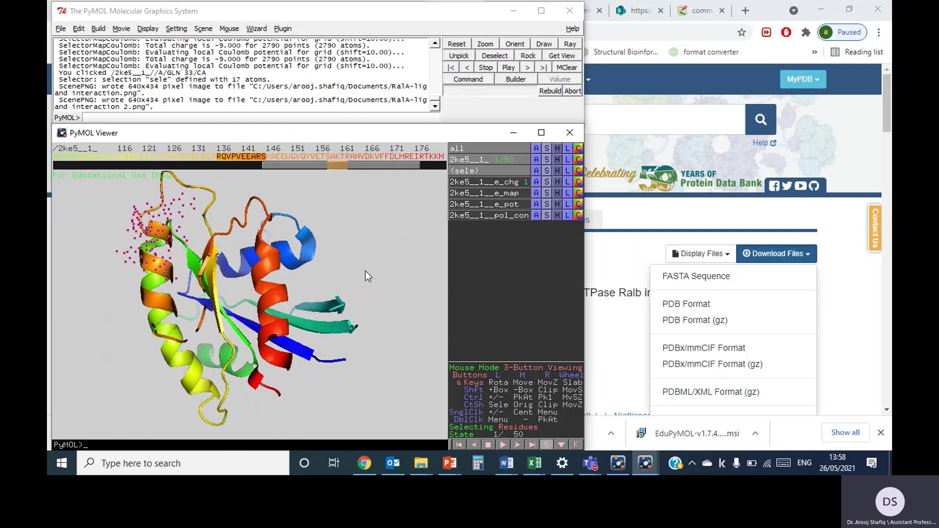
- Start renaming the sele selection of residues RQVPVEEARS and enter selection_A as its new name
click(480, 170)
click(480, 170)
click(536, 169)
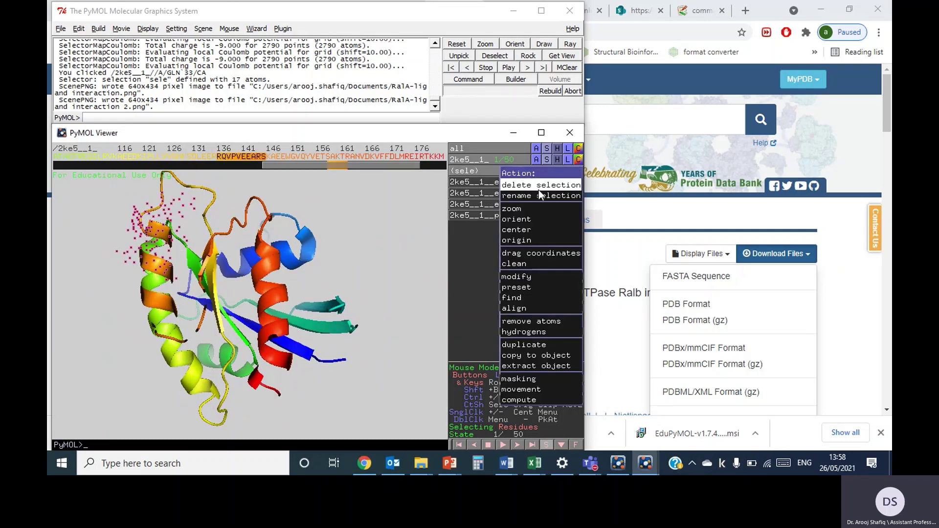
click(539, 194)
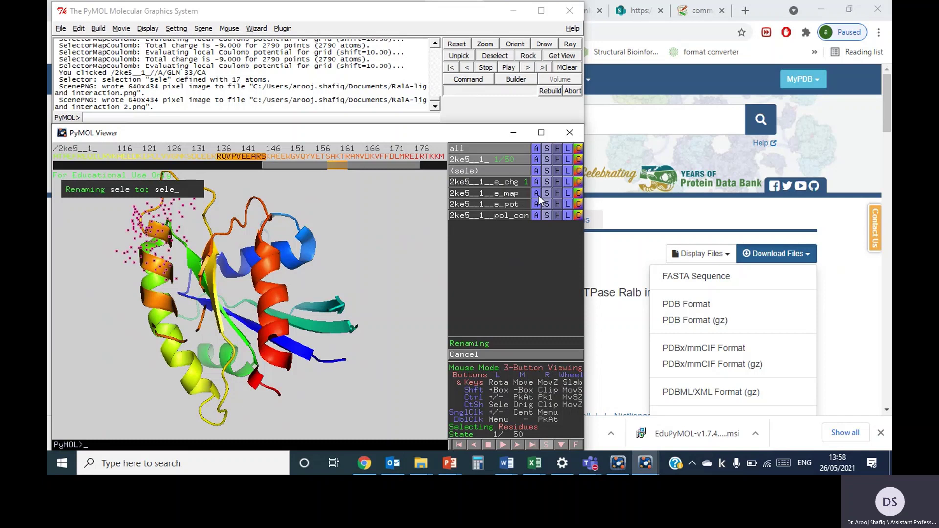
key(BackSpace)
key(BackSpace)
key(BackSpace)
key(BackSpace)
text(re)
key(BackSpace)
key(BackSpace)
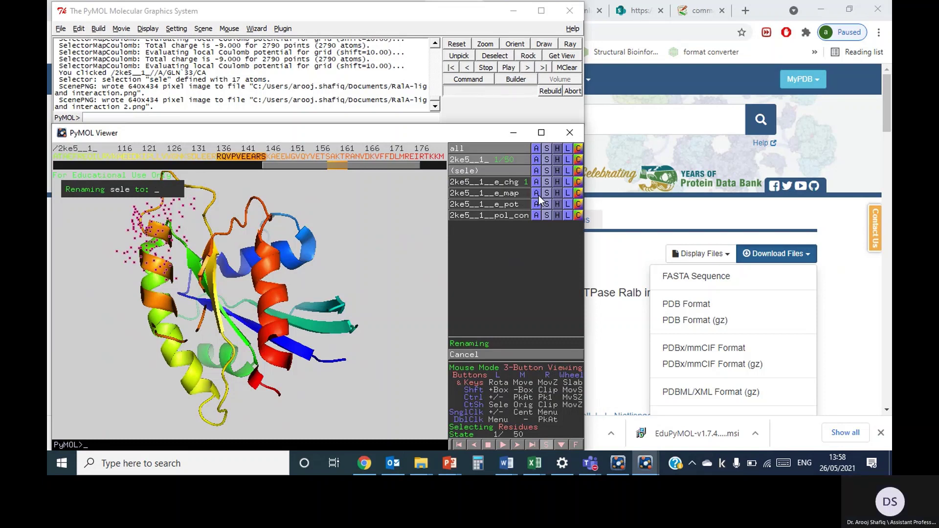
text(selection_)
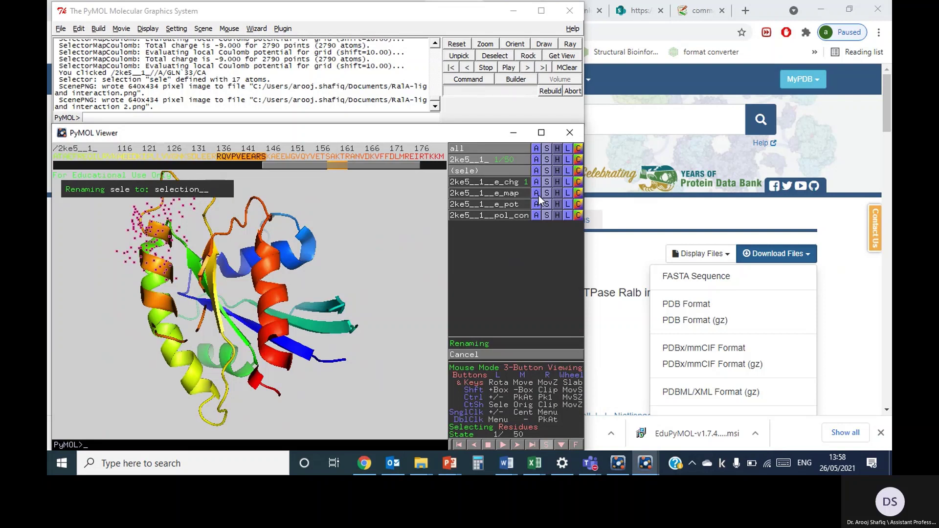
text(A)
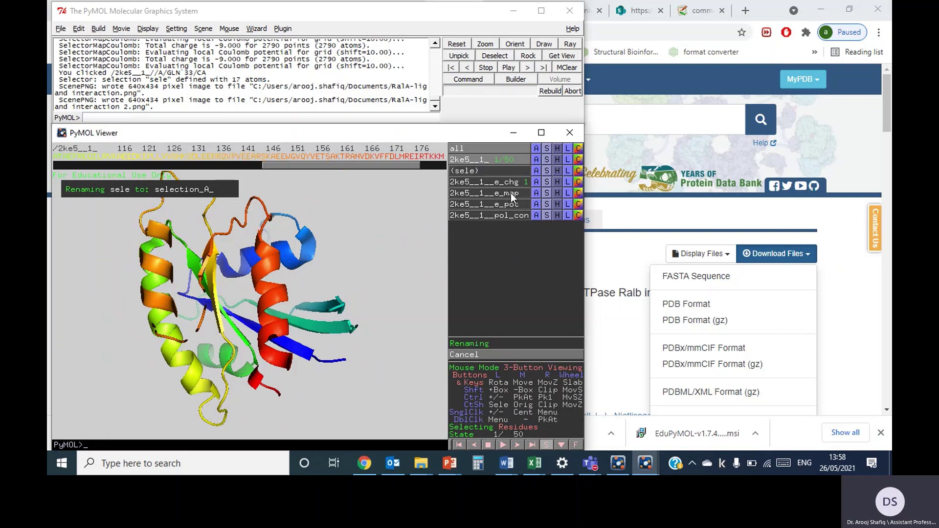
- Color the selected RQVPVEEARS residues red
click(578, 170)
mouse_move(554, 253)
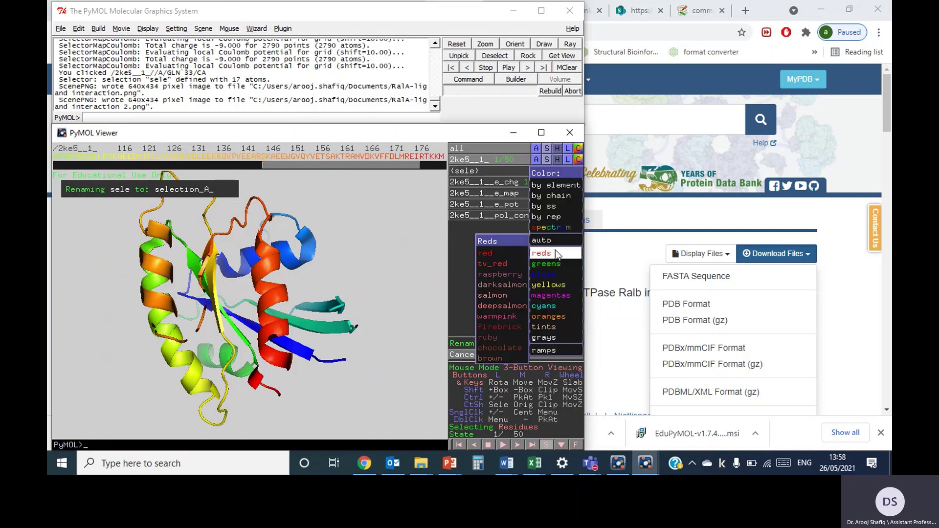
click(499, 254)
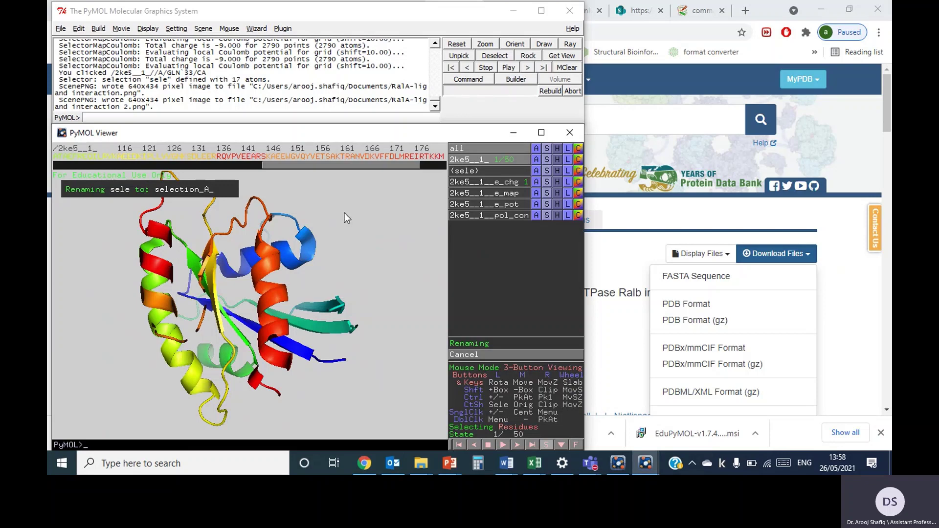
click(546, 160)
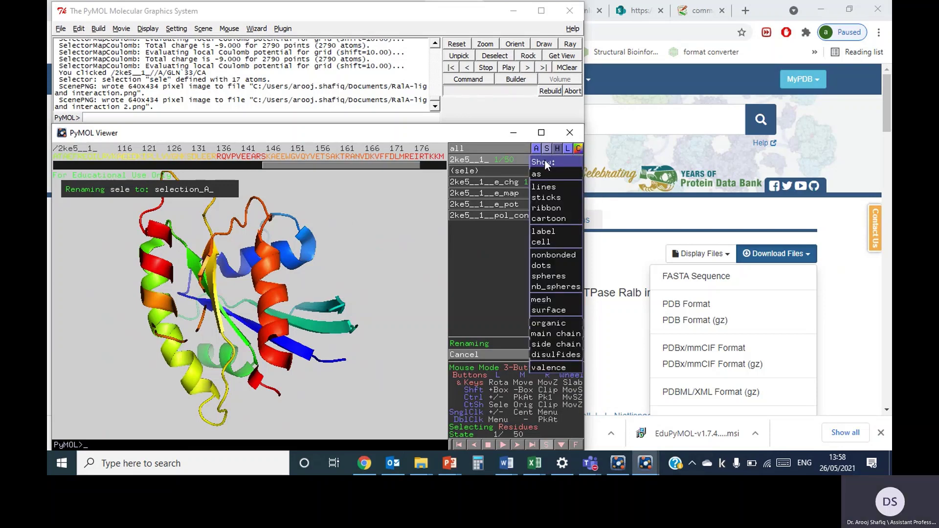
click(545, 197)
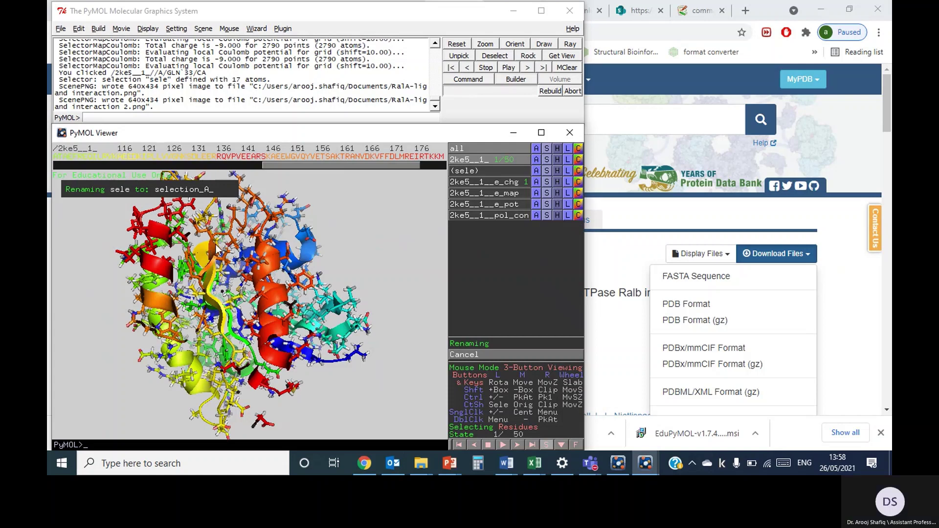
click(557, 160)
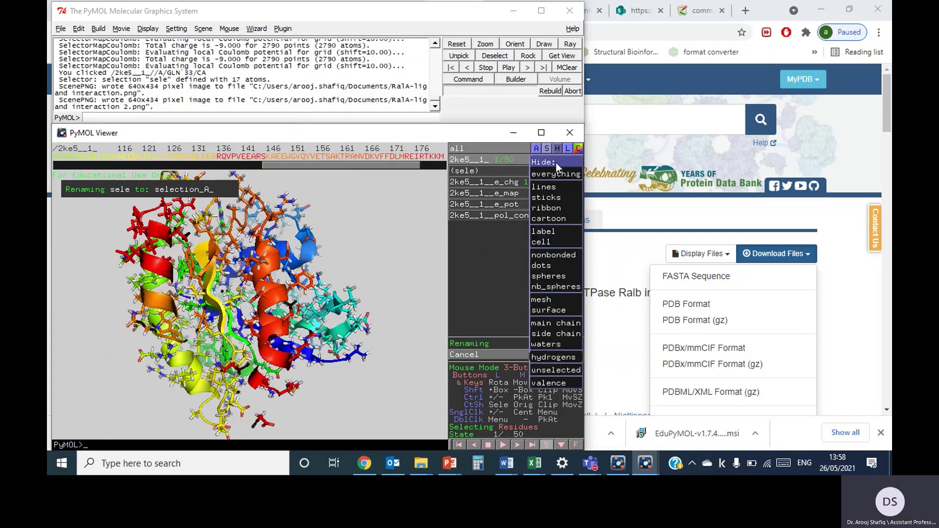
click(555, 197)
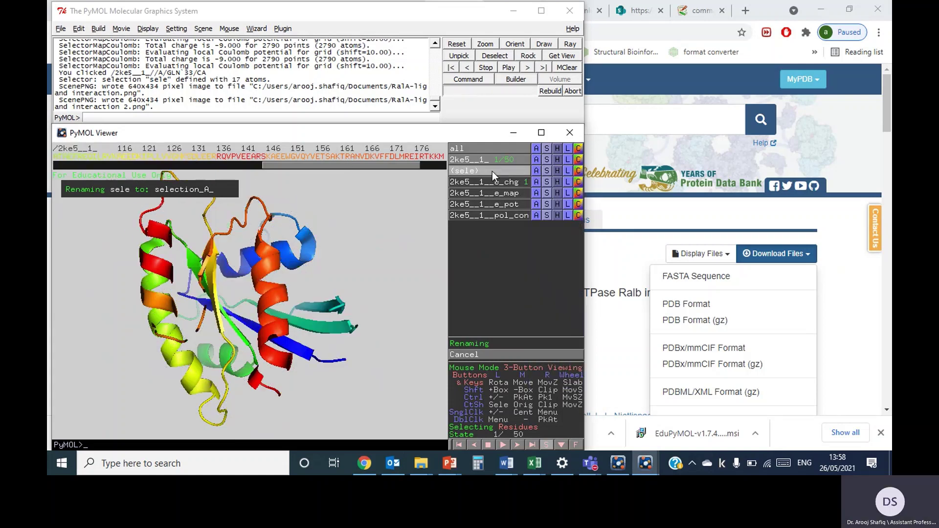
- Show only the selected RQVPVEEARS residues as sticks over the cartoon and clear their selection markers
click(492, 171)
click(547, 171)
click(547, 208)
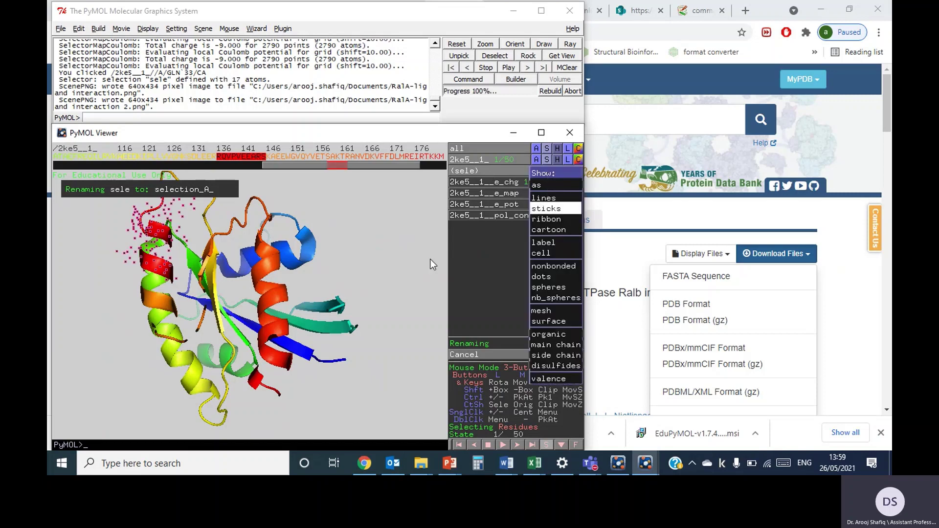
mouse_move(207, 270)
mouse_down()
mouse_move(236, 288)
mouse_move(202, 272)
mouse_up()
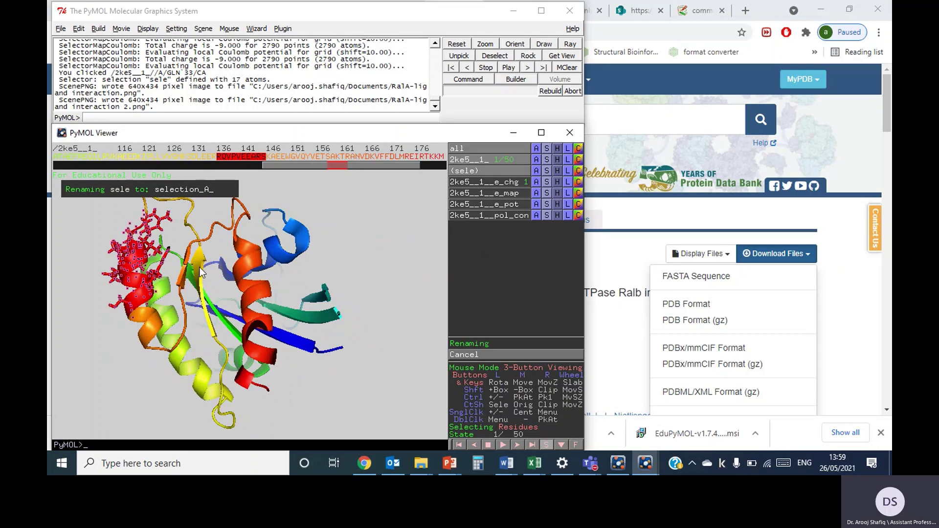
right_click(352, 269)
click(330, 258)
click(332, 225)
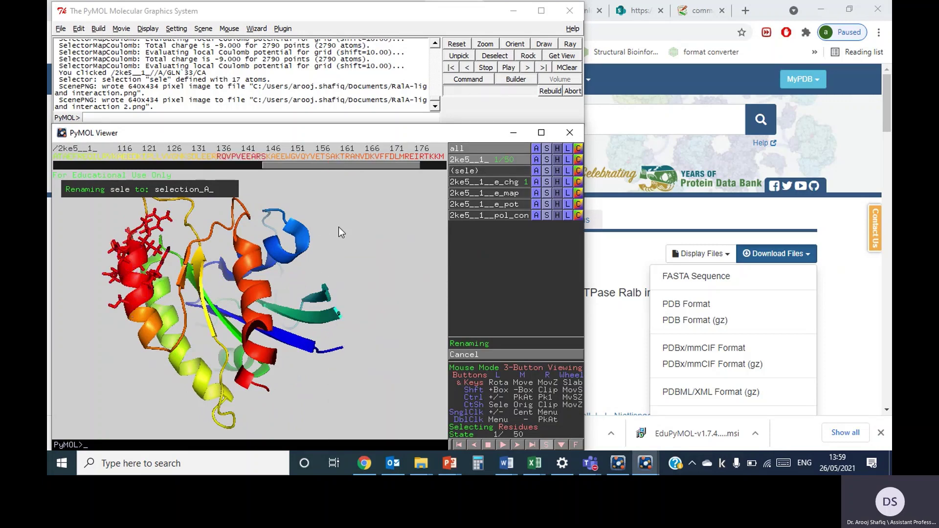
- Inspect the structure from several angles and turn off the 2ke5__1__pol_con polar contacts
drag(340, 231, 347, 270)
drag(206, 259, 260, 352)
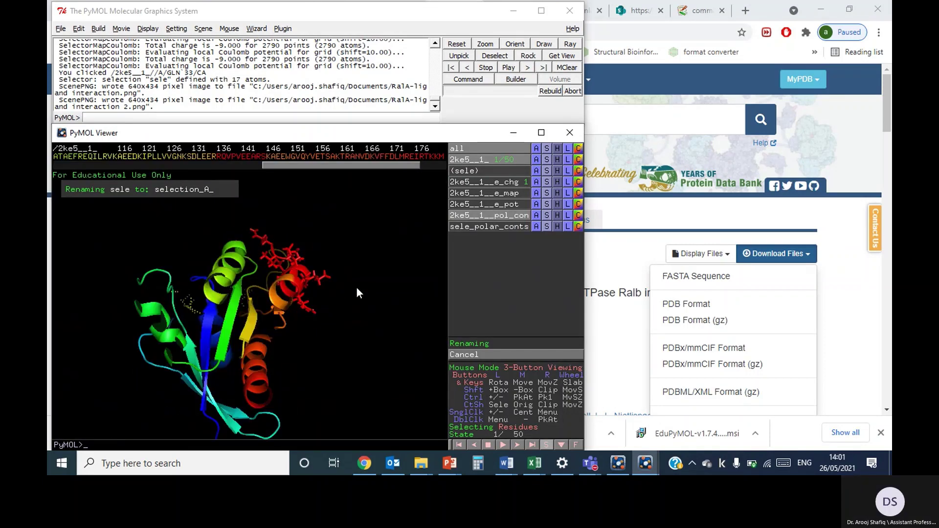
drag(235, 277, 330, 298)
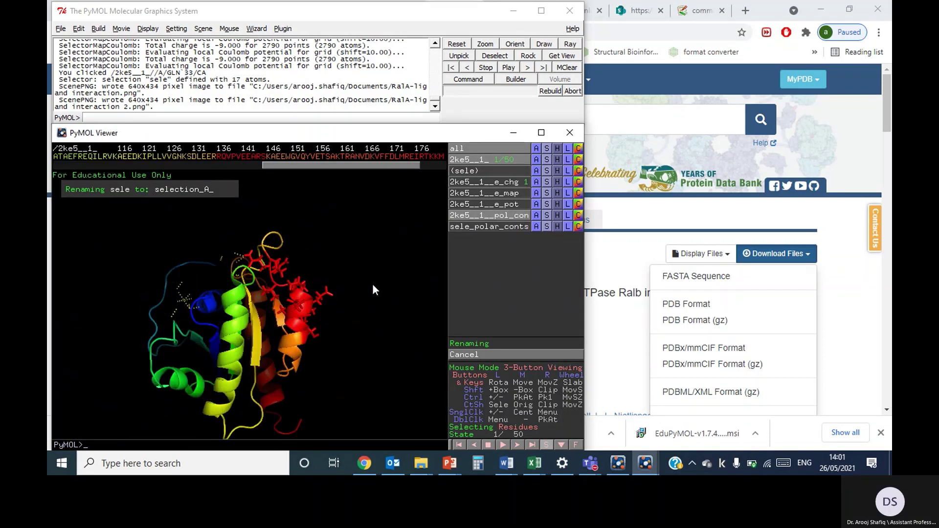
drag(183, 295, 279, 303)
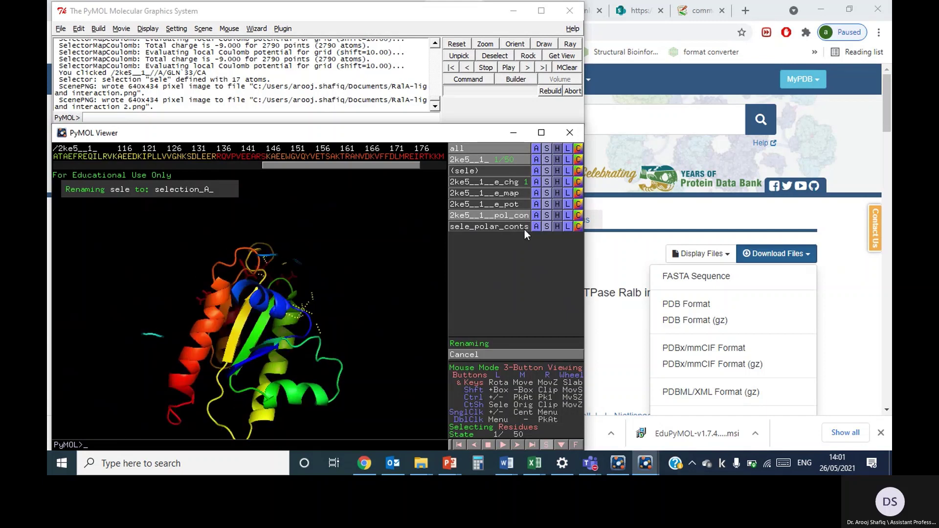
click(510, 170)
click(509, 172)
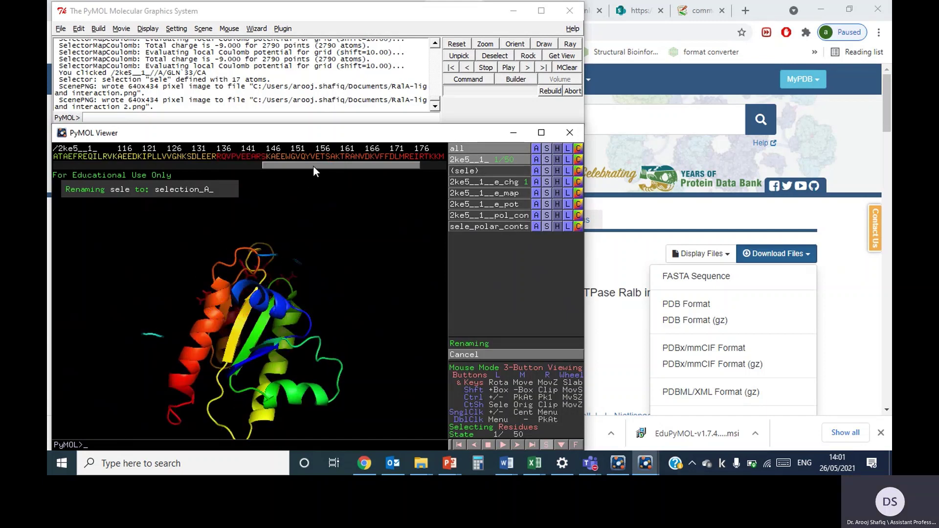
- Color the entire 2ke5__1_ object green and inspect the structure from different angles
drag(313, 166, 62, 186)
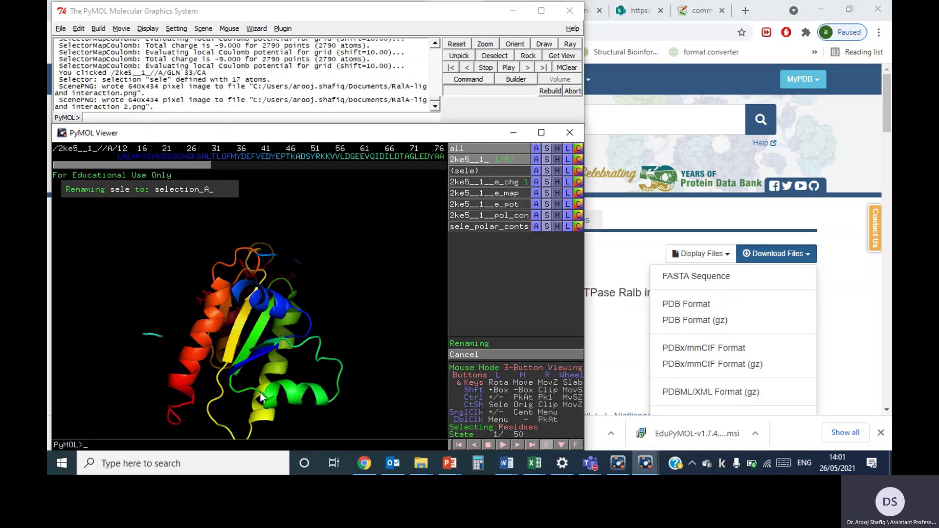
drag(260, 392, 304, 258)
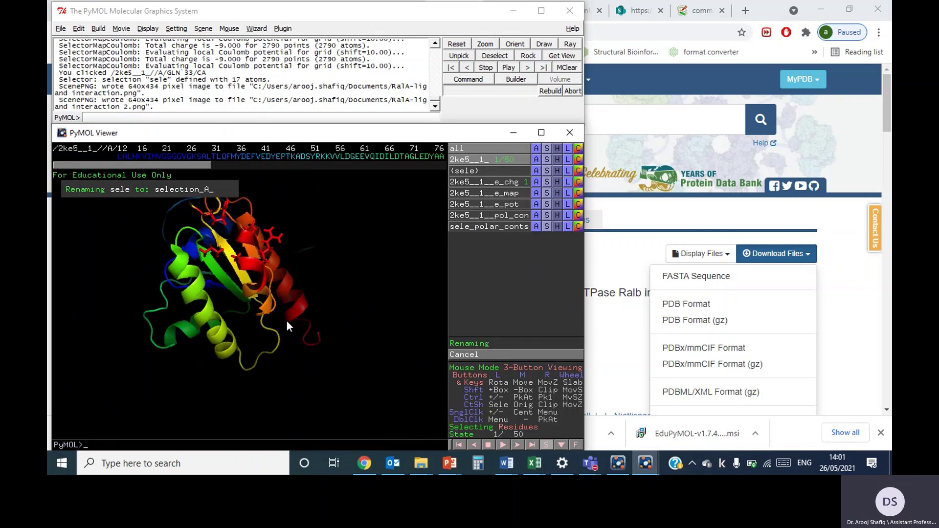
drag(288, 327, 221, 324)
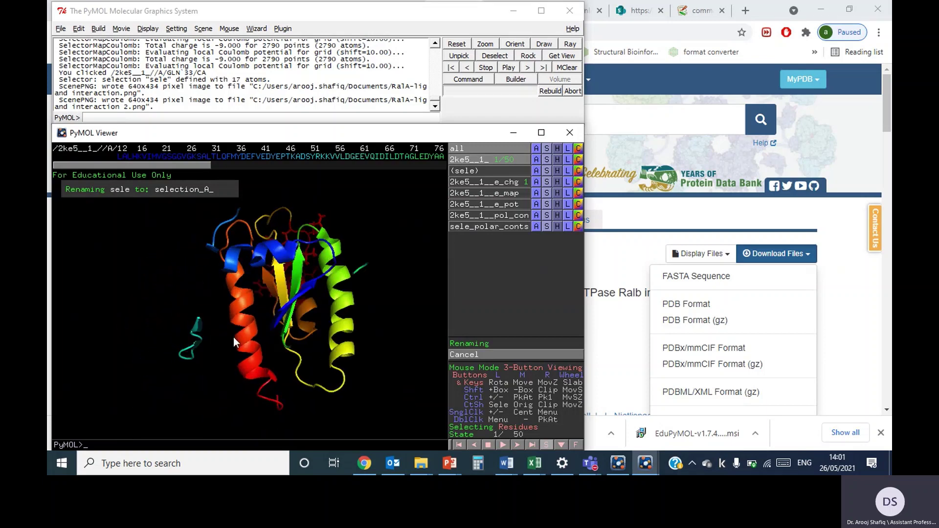
click(578, 159)
mouse_move(538, 252)
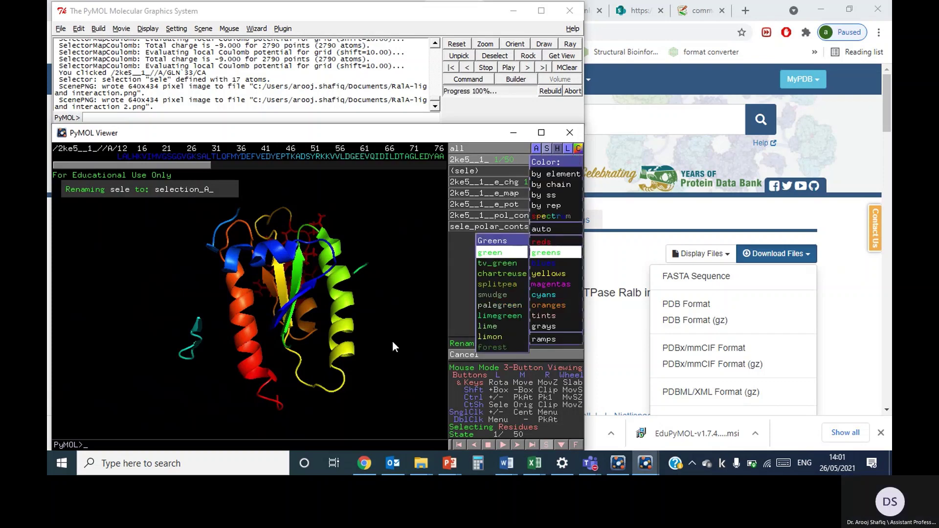
click(277, 346)
drag(276, 345, 349, 338)
drag(271, 262, 252, 334)
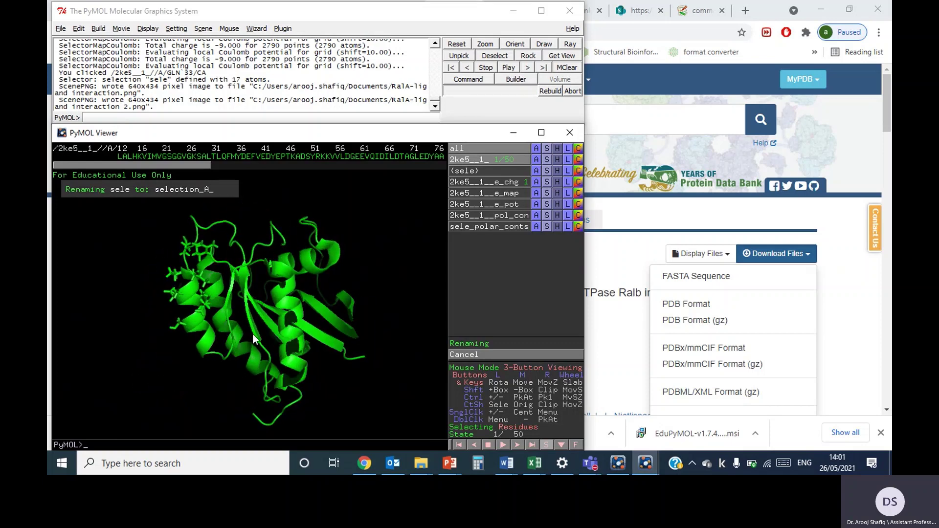
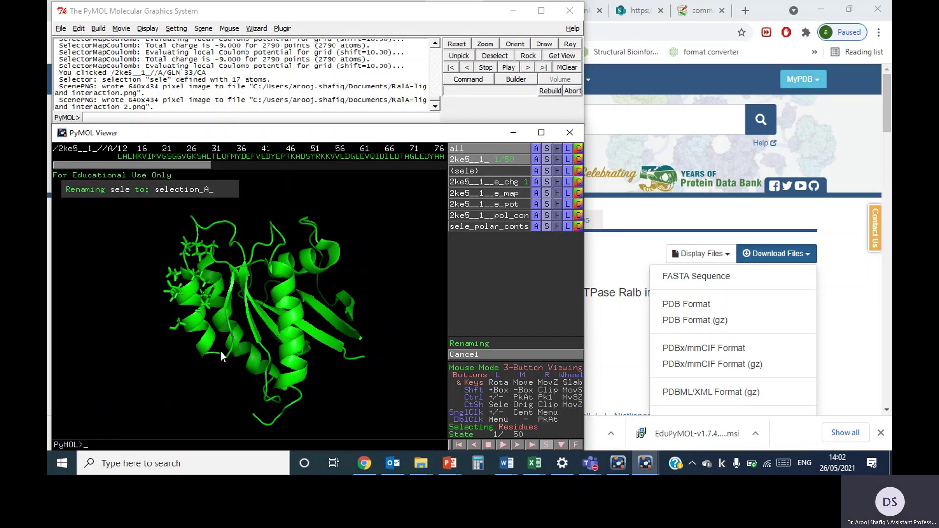
drag(231, 339, 323, 352)
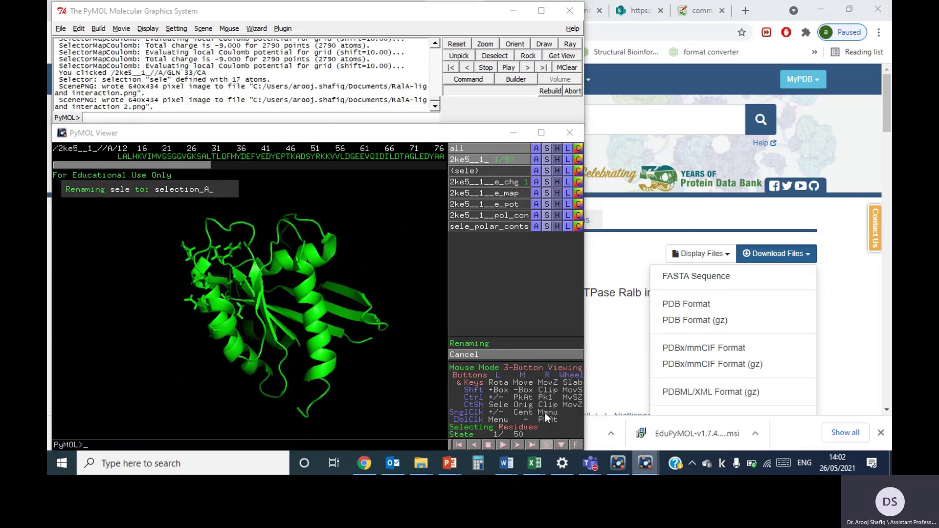
click(672, 419)
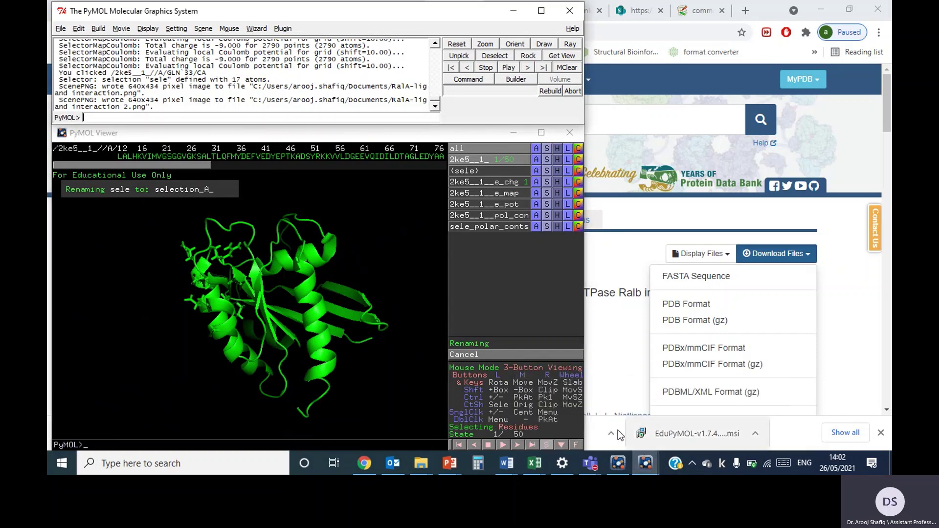
click(60, 29)
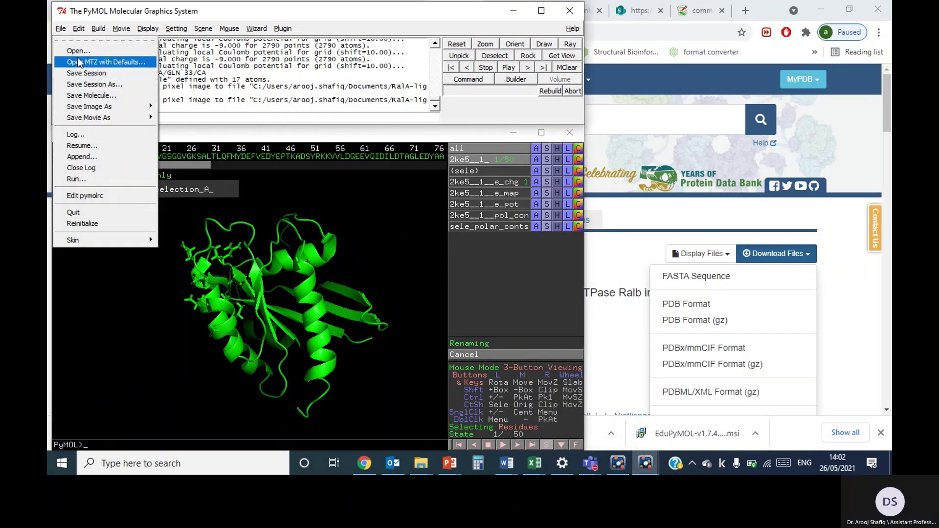
click(78, 51)
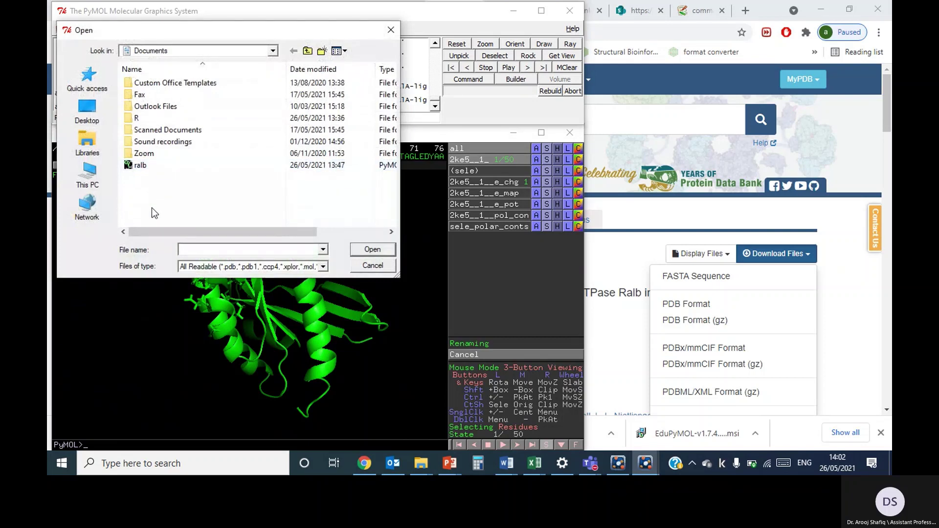
click(377, 271)
- Launch a new instance of PyMOL + Tcl-Tk GUI + Console and minimize its console window
click(150, 469)
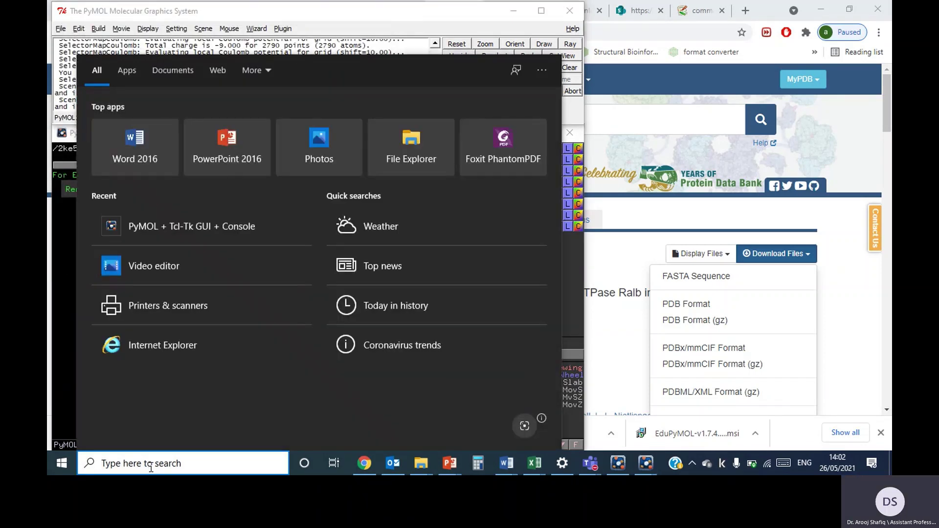
text(py)
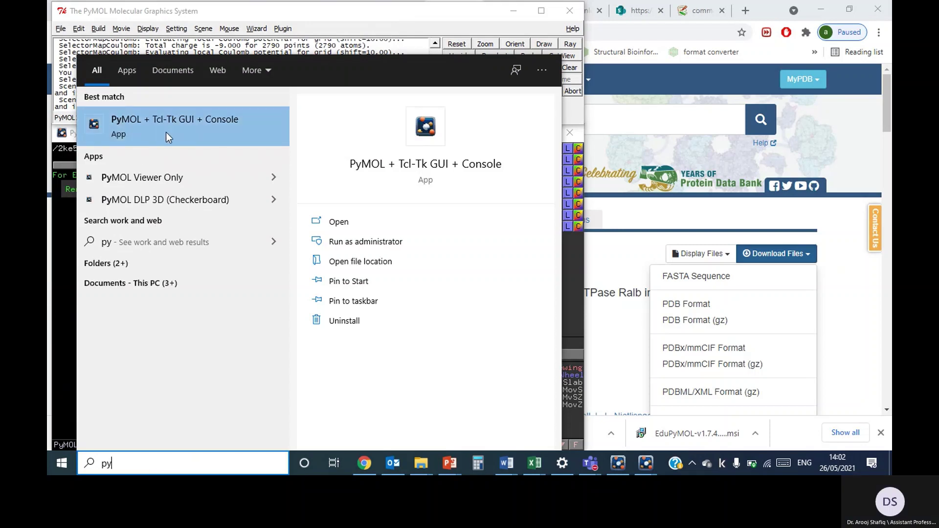
click(167, 133)
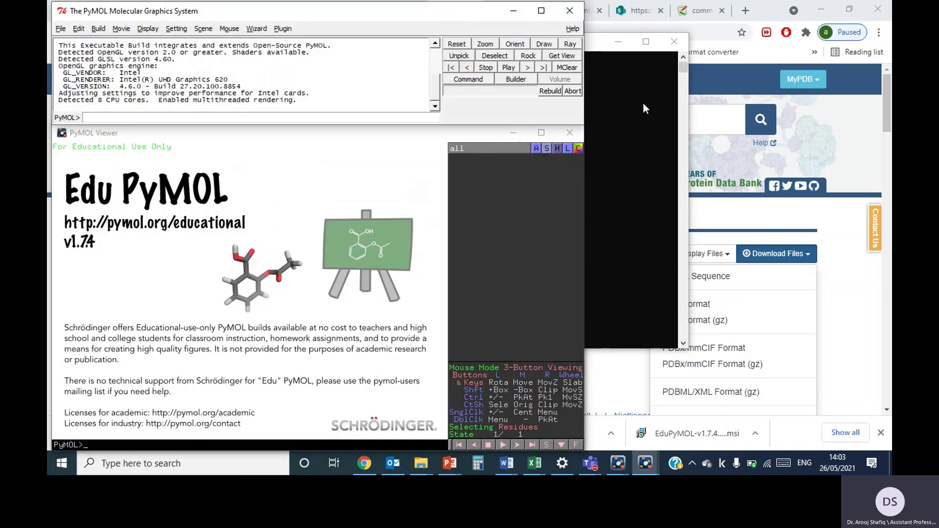
click(620, 48)
click(619, 43)
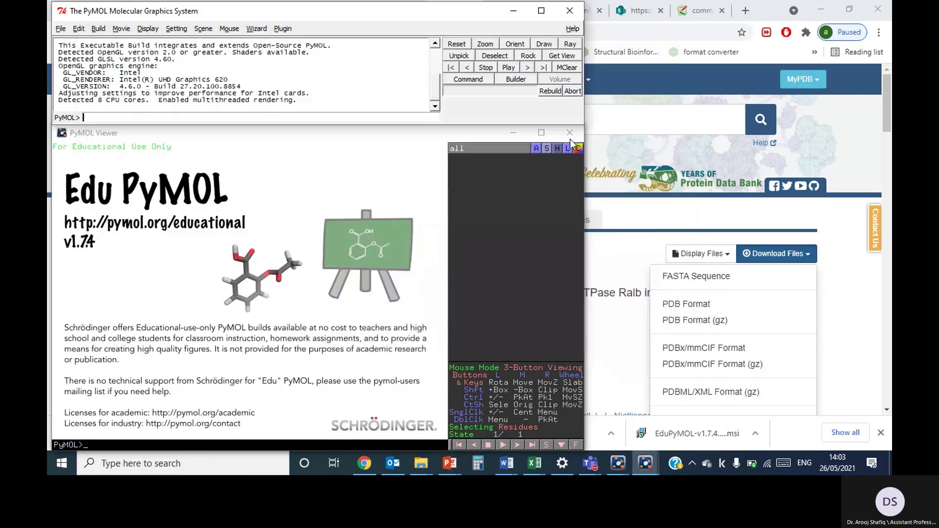
- Open the 6vsb structure file from the Downloads folder of This PC
click(60, 29)
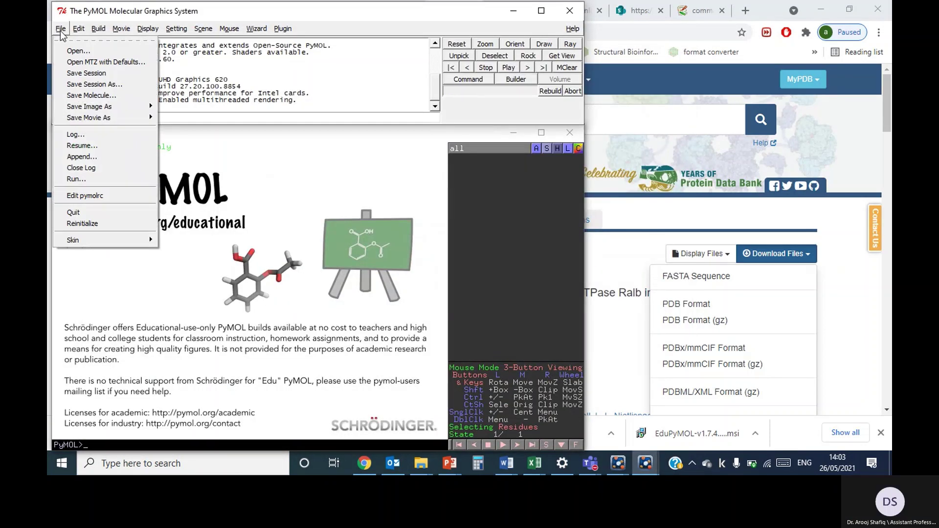
click(78, 50)
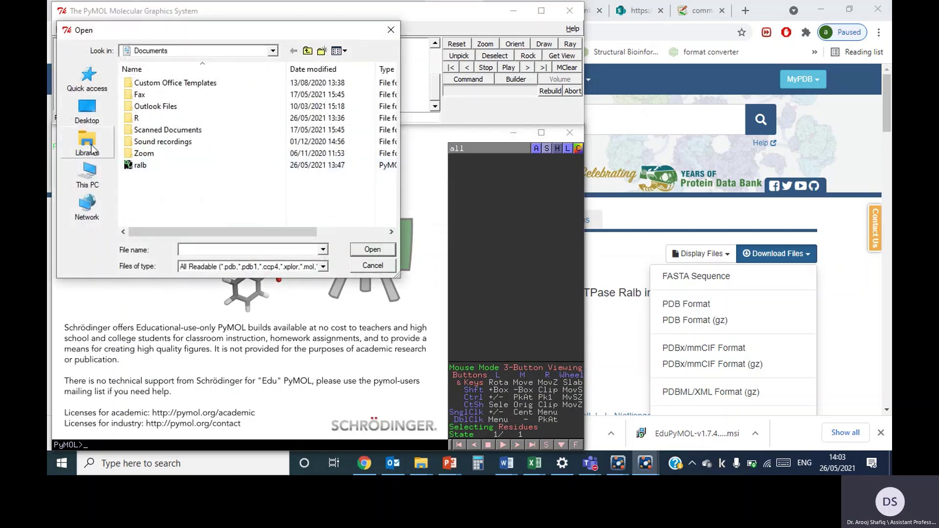
click(100, 186)
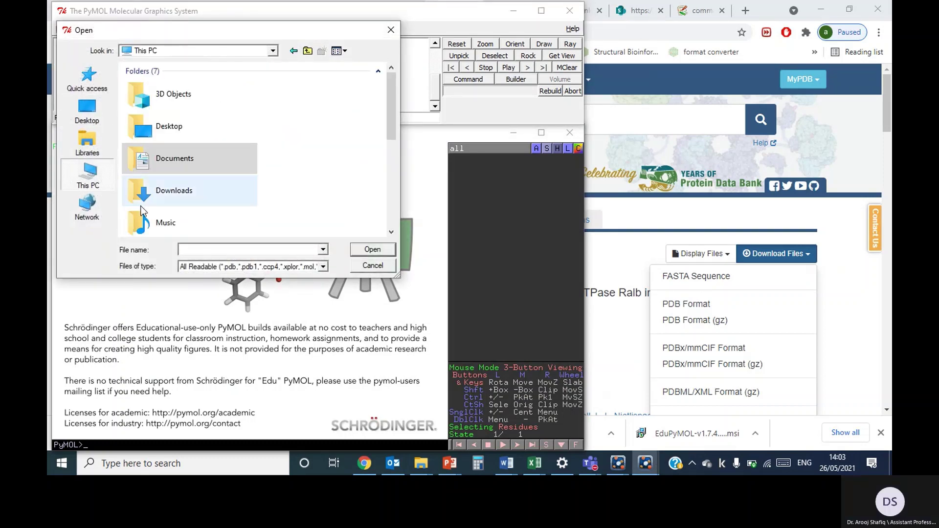
double_click(147, 201)
click(146, 150)
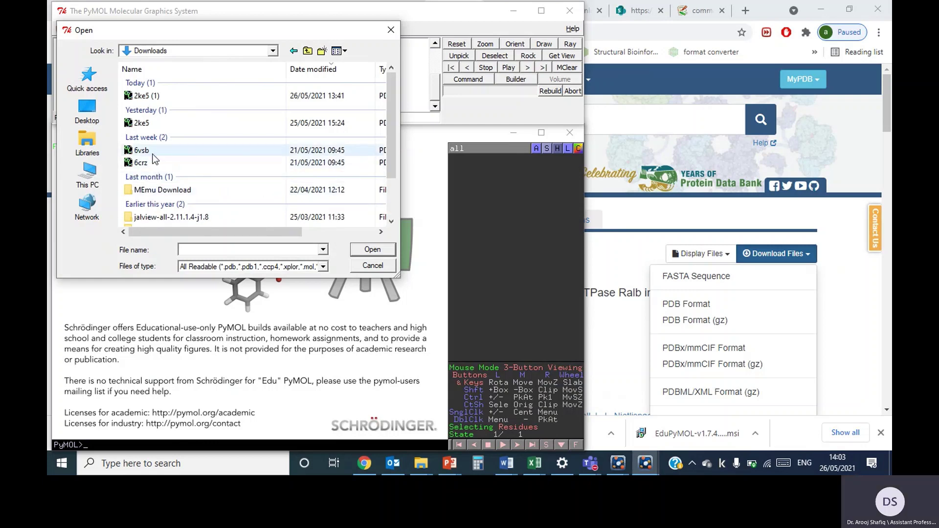
click(376, 249)
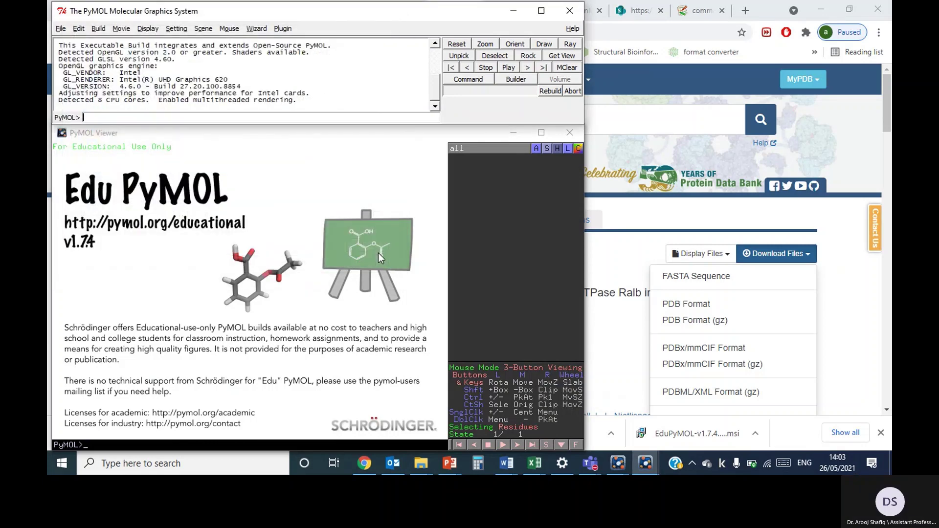
- Turn on the residue sequence display for the 6vsb structure and rotate the model
click(148, 28)
click(161, 47)
drag(256, 324, 331, 260)
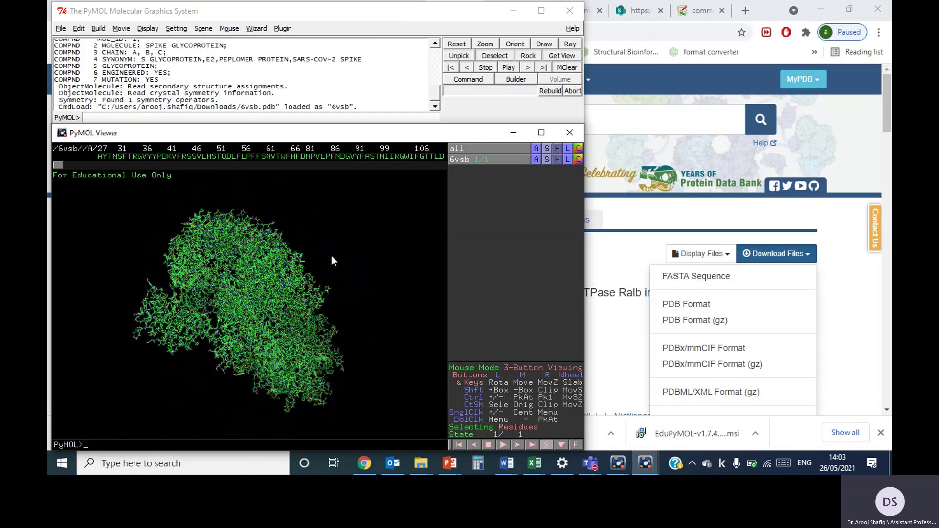
- Hide everything in the 6vsb object and show it as cartoon only
click(557, 157)
click(555, 175)
click(549, 163)
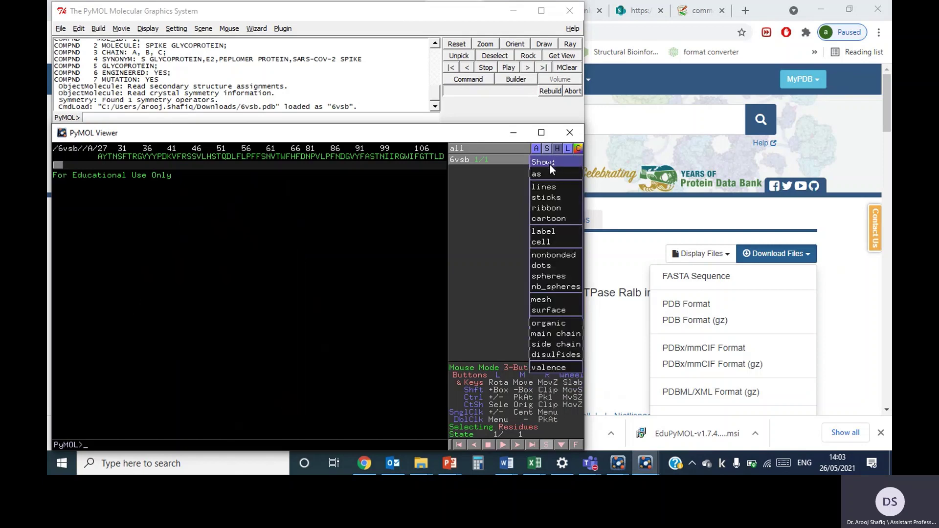
click(550, 218)
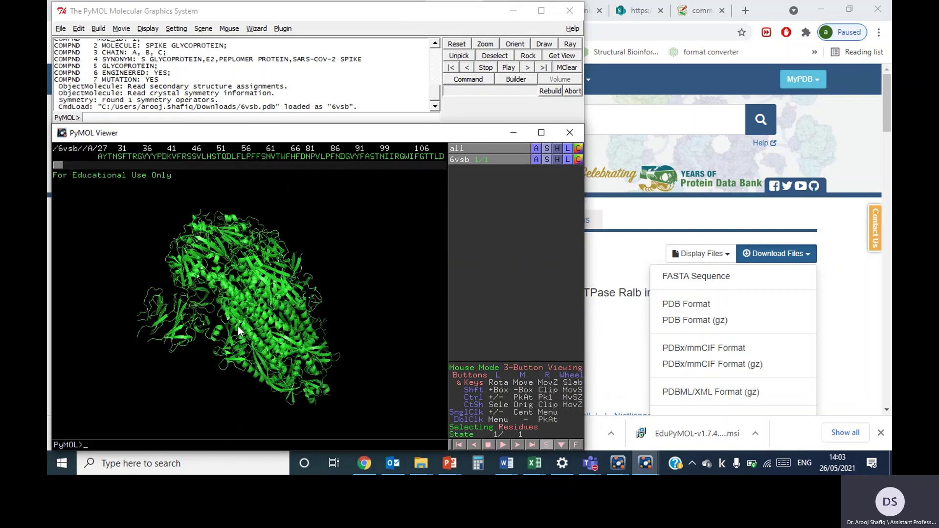
drag(237, 325, 270, 325)
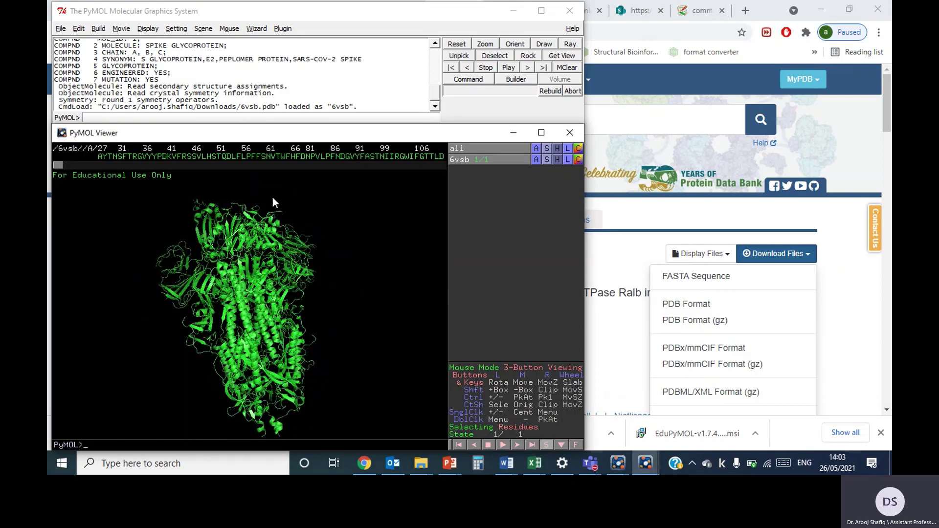
- Switch to Chrome and copy the example "select chA, chain A" from the PyMOL documentation page on the select command
click(297, 118)
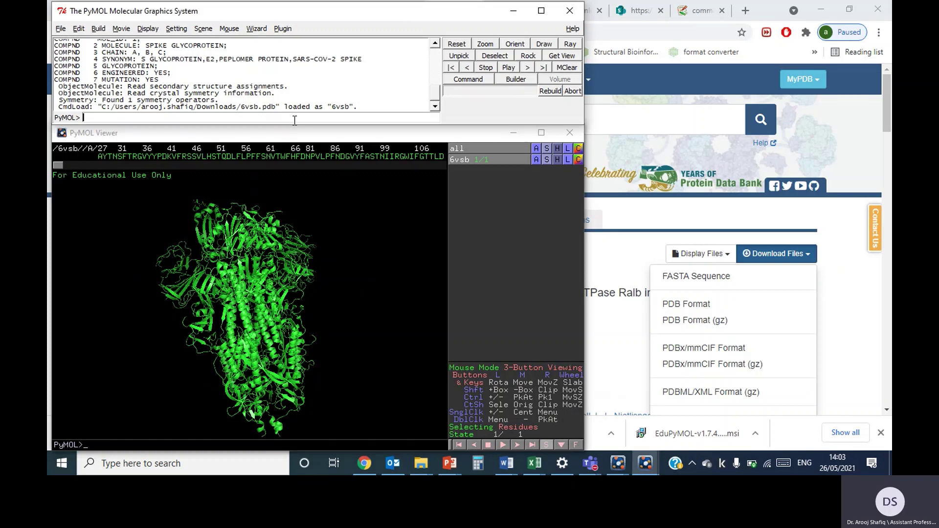
click(350, 465)
click(516, 8)
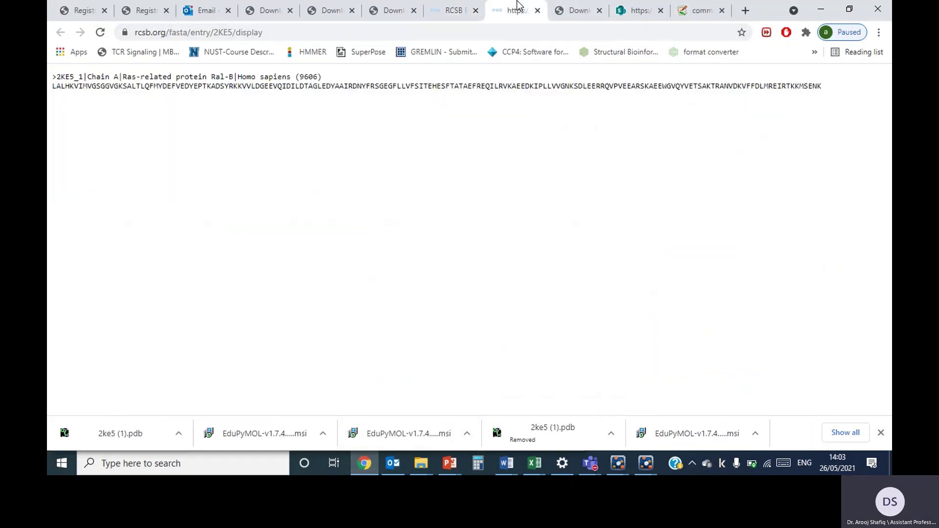
click(577, 9)
click(641, 11)
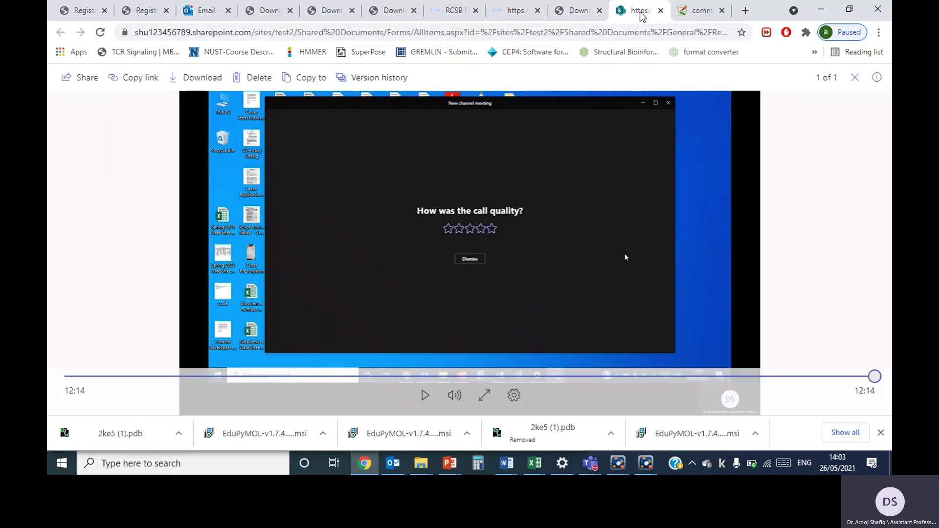
click(701, 10)
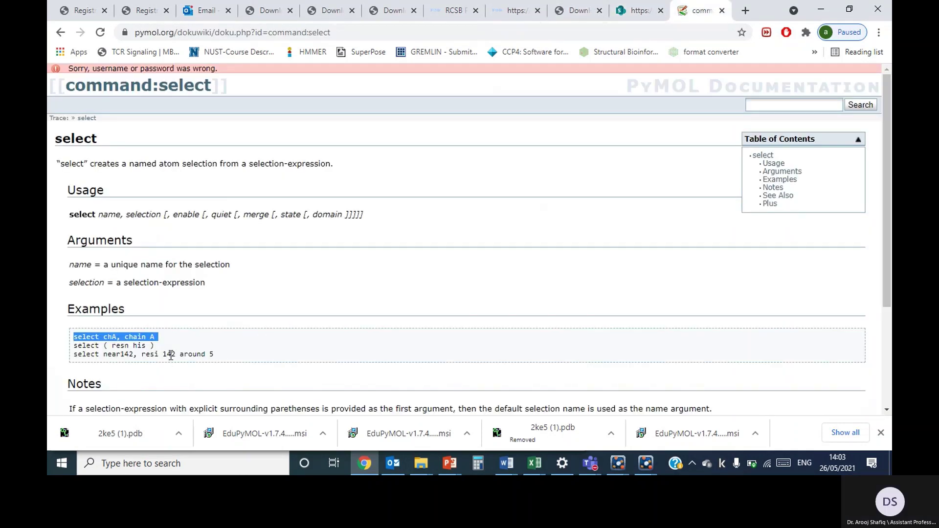
triple_click(165, 341)
key(ctrl+c)
- Return to the new PyMOL instance and run the copied command "select chA, chain A"
click(645, 464)
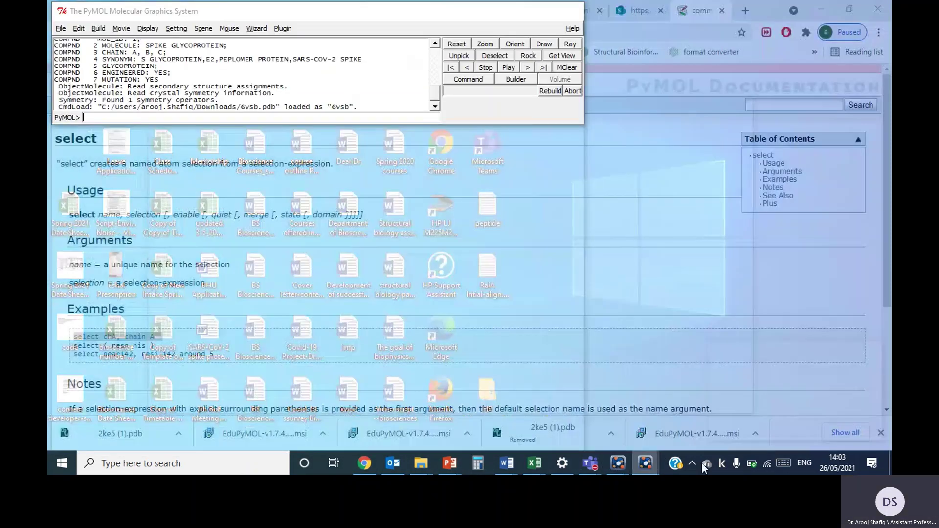
click(825, 412)
mouse_move(659, 465)
click(685, 419)
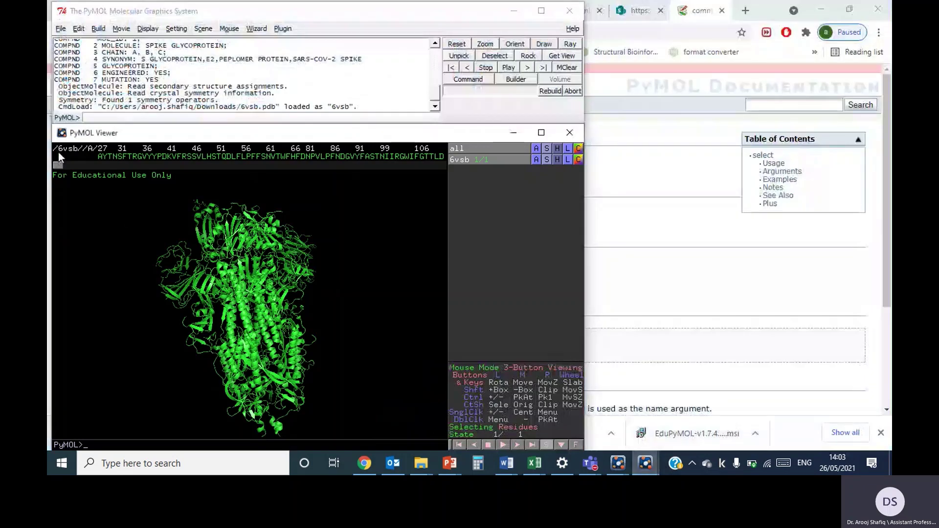
click(71, 119)
key(ctrl+v)
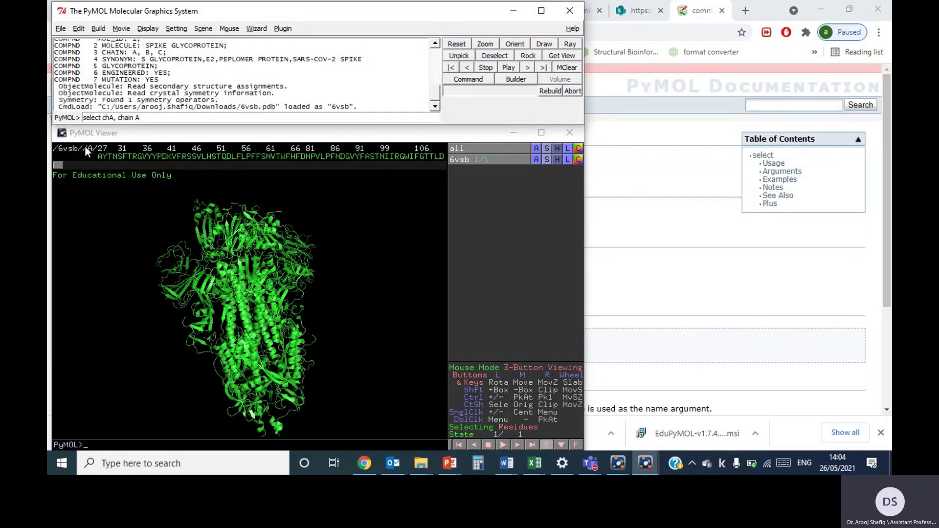
key(Return)
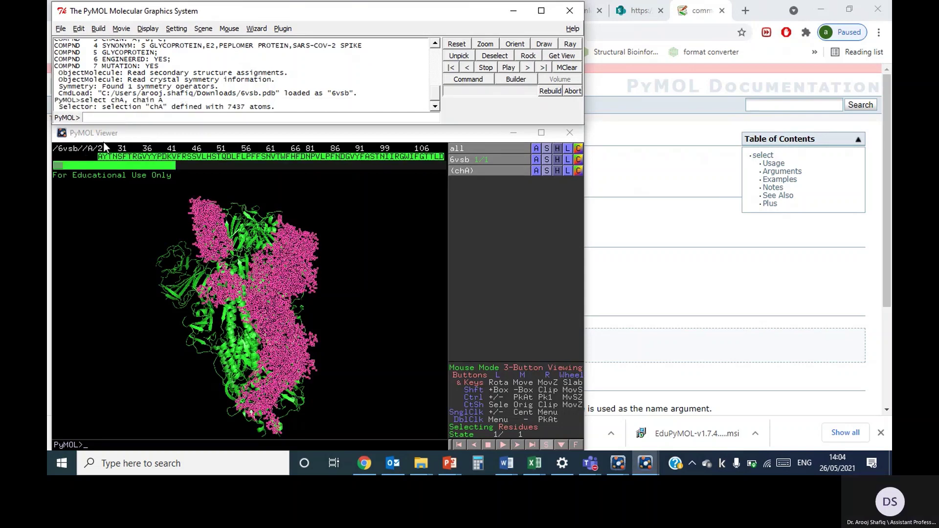
- Review the extent of chain A in the sequence, color the chA selection blue and clear its selection markers
drag(219, 336, 132, 165)
click(153, 164)
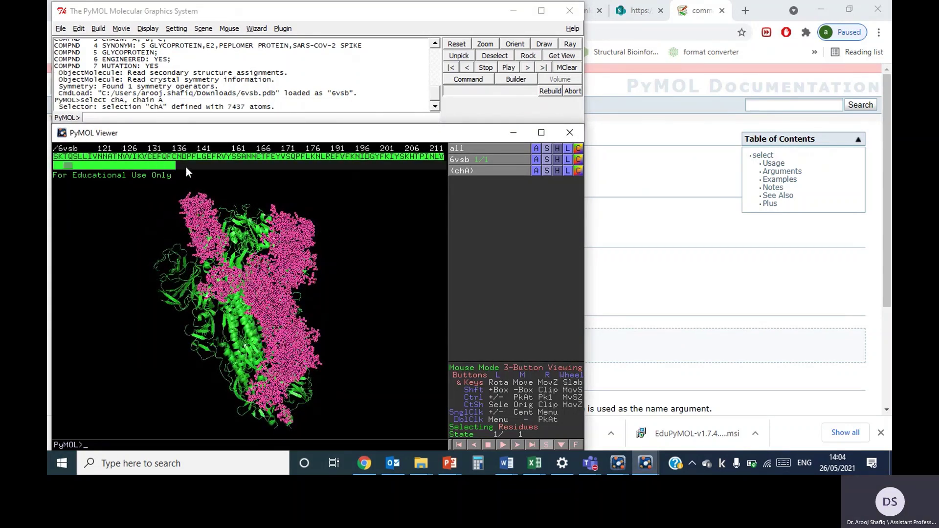
click(248, 166)
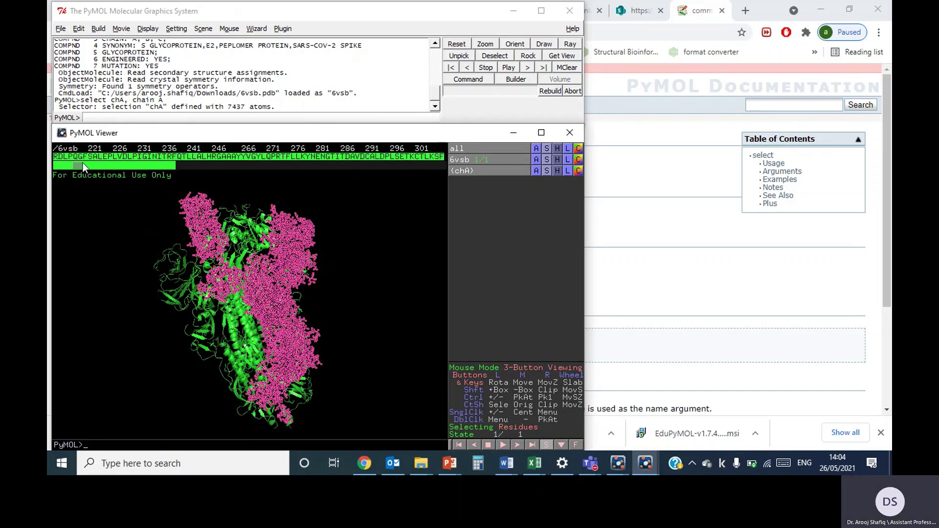
drag(79, 163, 177, 166)
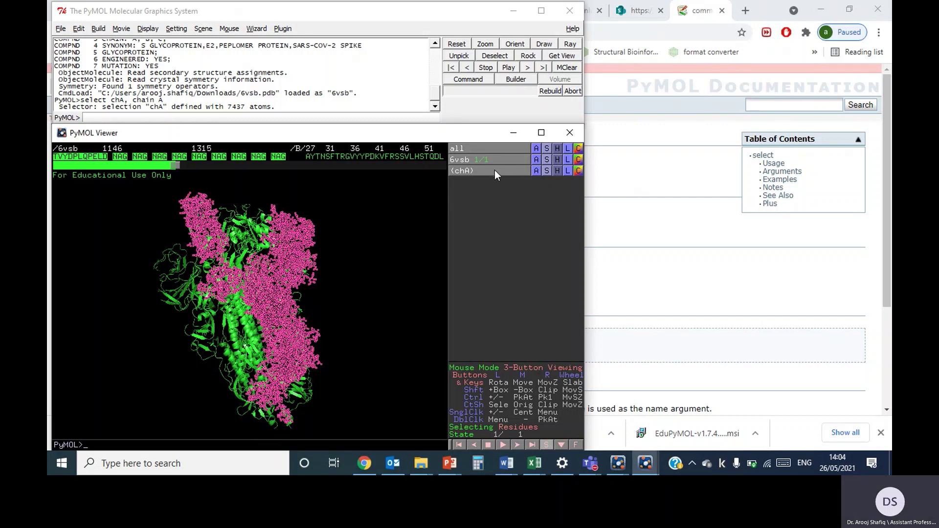
click(578, 171)
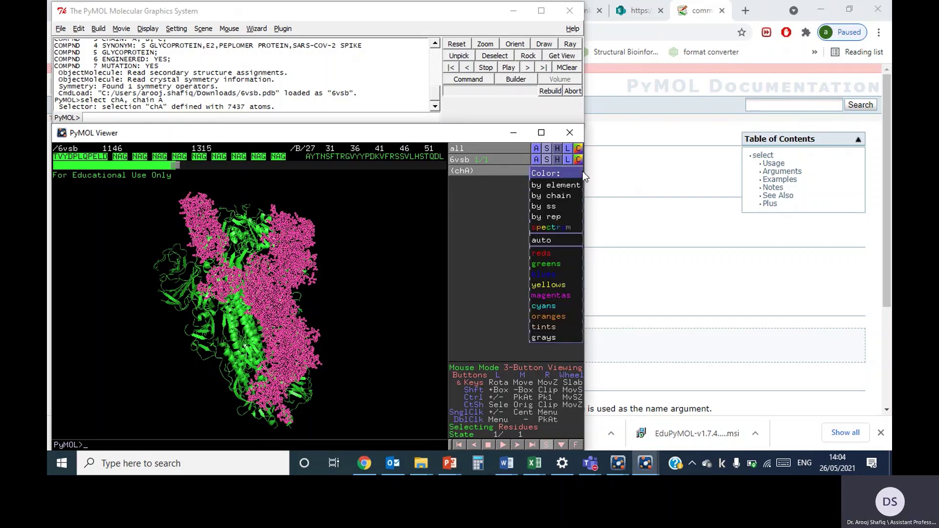
mouse_move(545, 272)
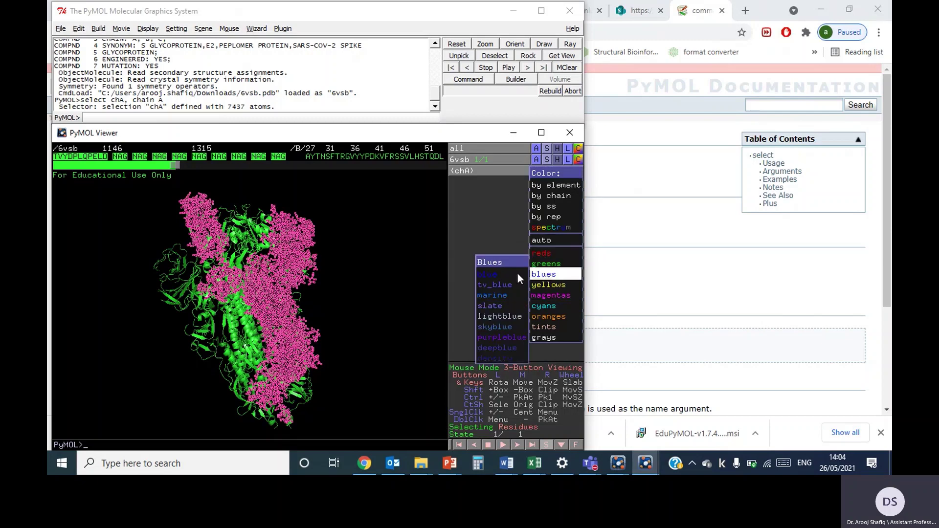
click(472, 275)
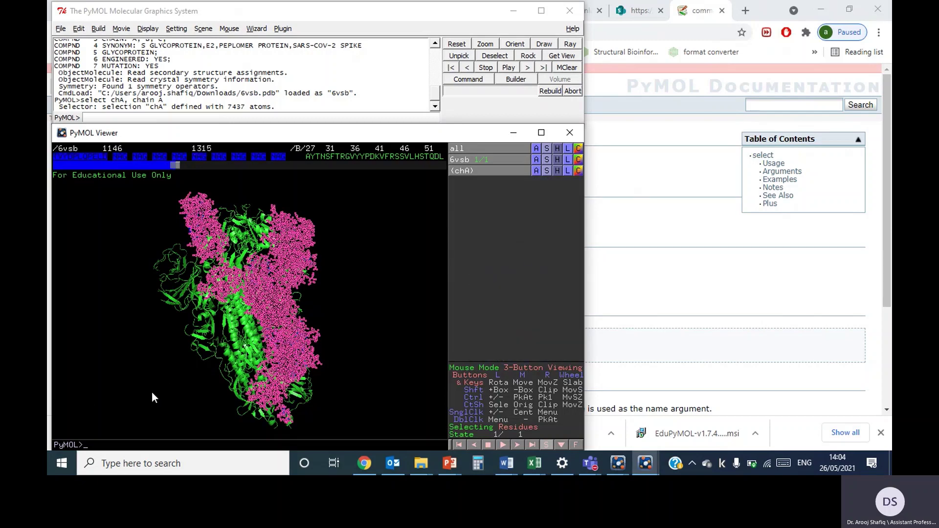
click(363, 338)
drag(363, 338, 268, 259)
- Define a selection named chB for chain B by adapting the previous select command
click(196, 118)
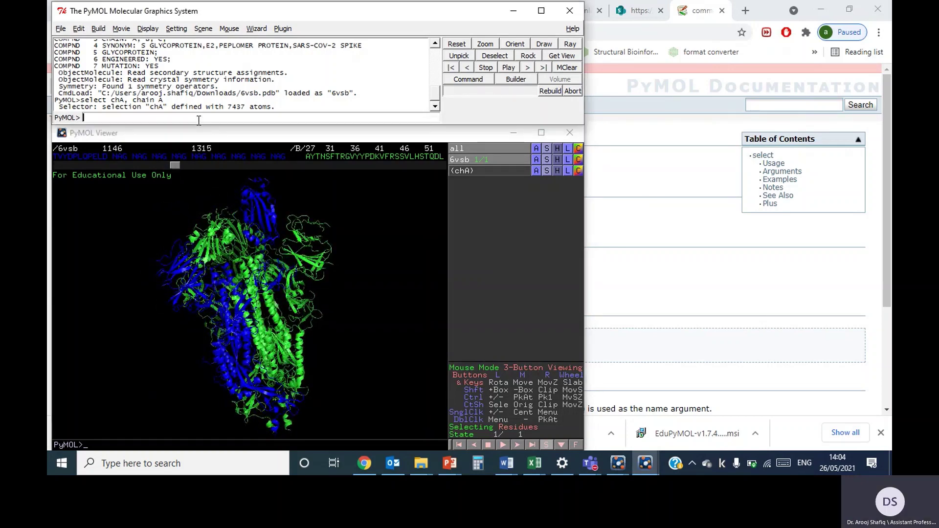
key(Up)
click(117, 118)
key(BackSpace)
text(B)
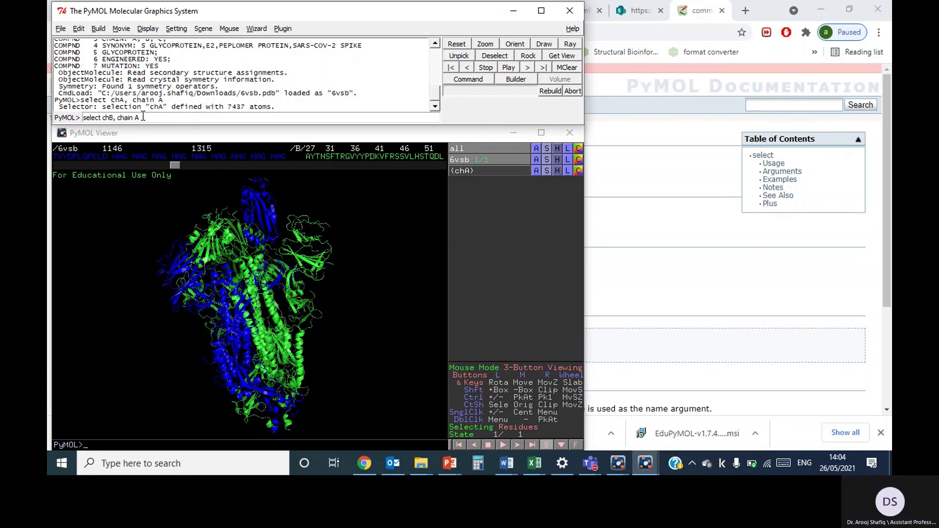
key(BackSpace)
text(B)
key(Return)
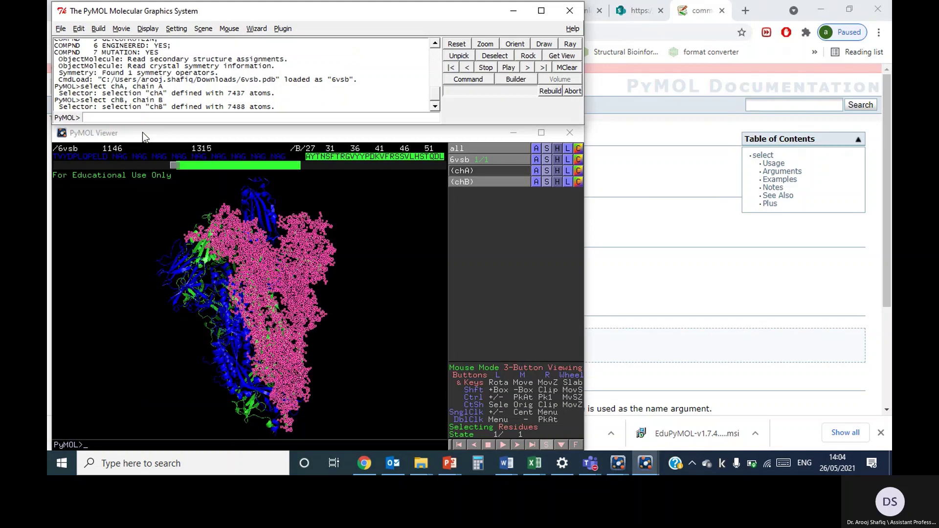
- Color the chB selection magenta and clear its selection markers
click(578, 182)
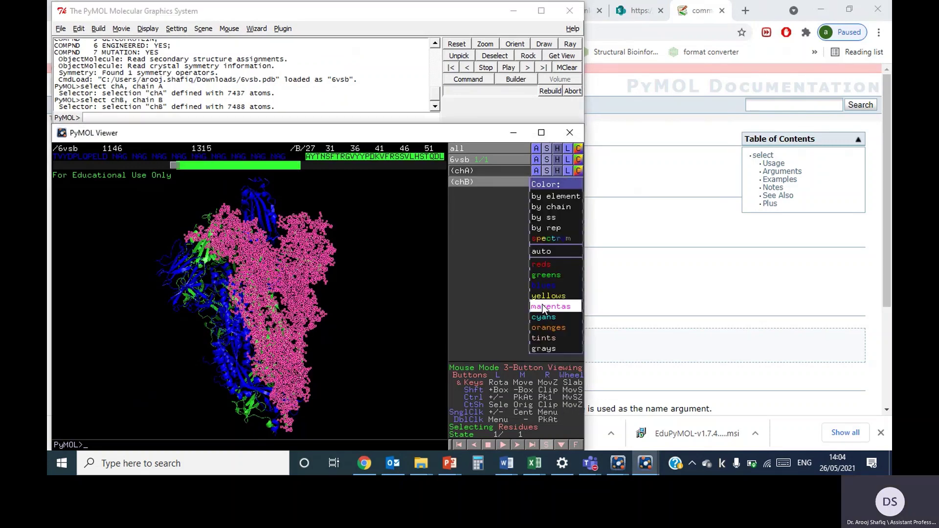
mouse_move(551, 306)
click(505, 306)
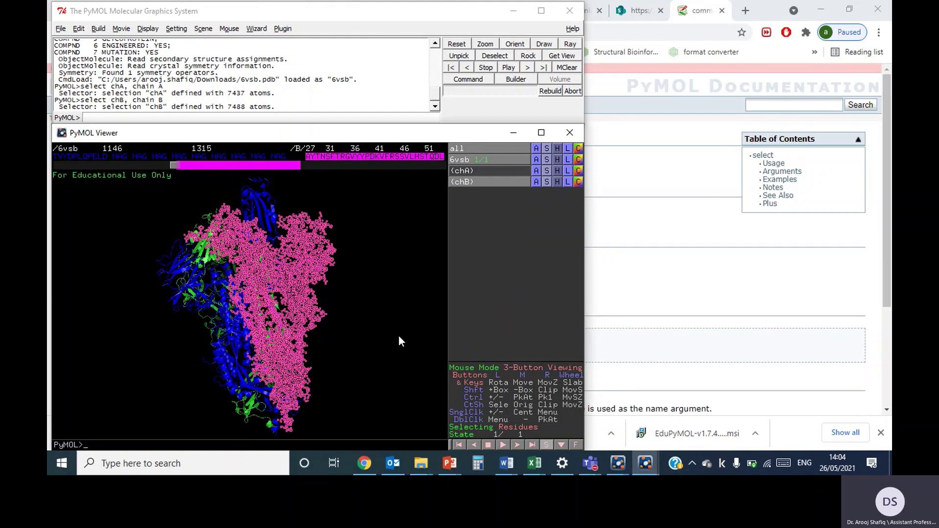
drag(303, 331, 207, 306)
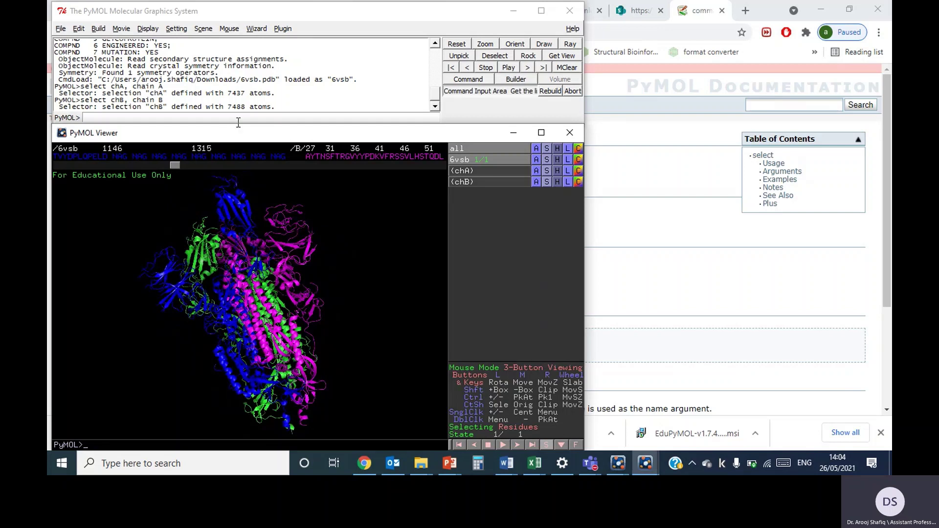
- Define a selection named chC for chain C by adapting the earlier select command
click(241, 118)
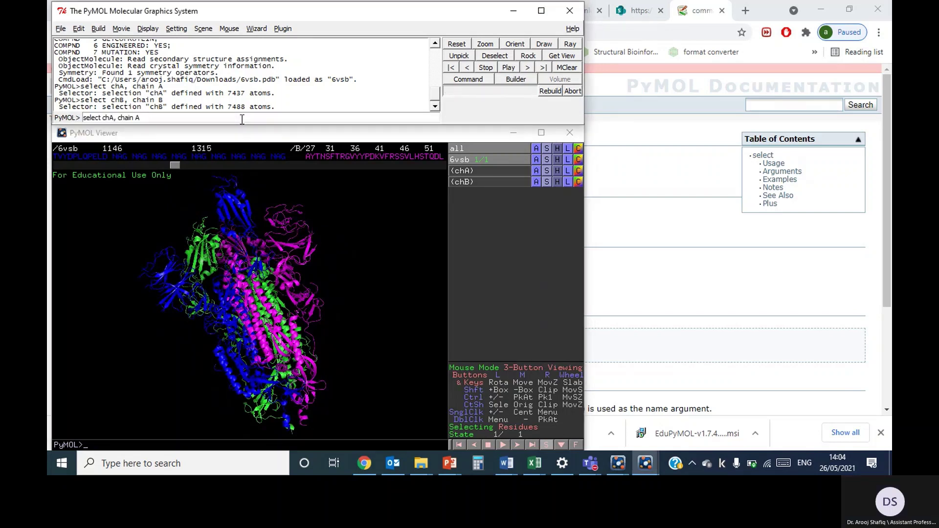
key(Return)
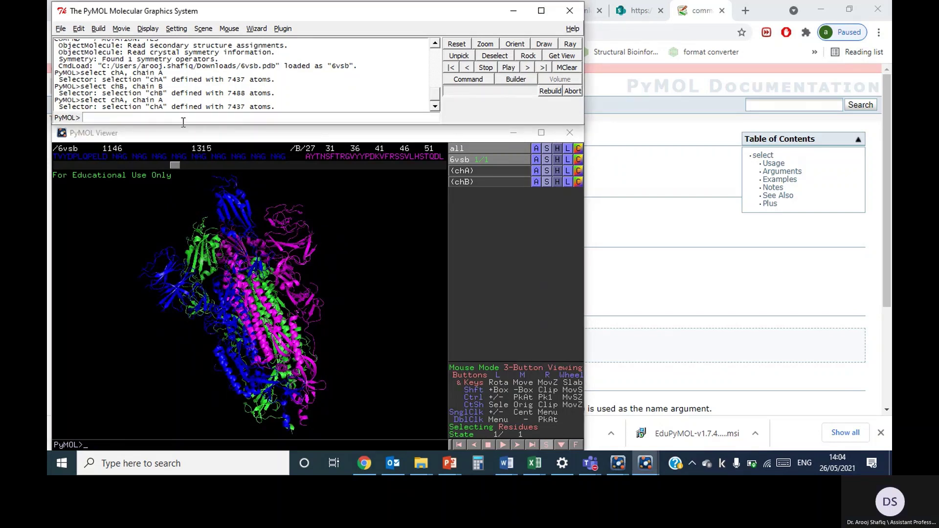
key(Up)
click(141, 123)
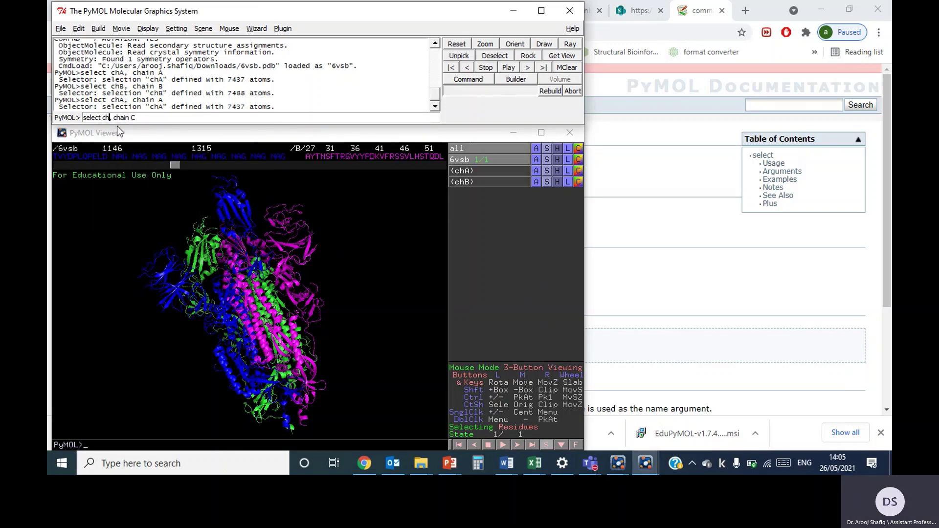
key(Return)
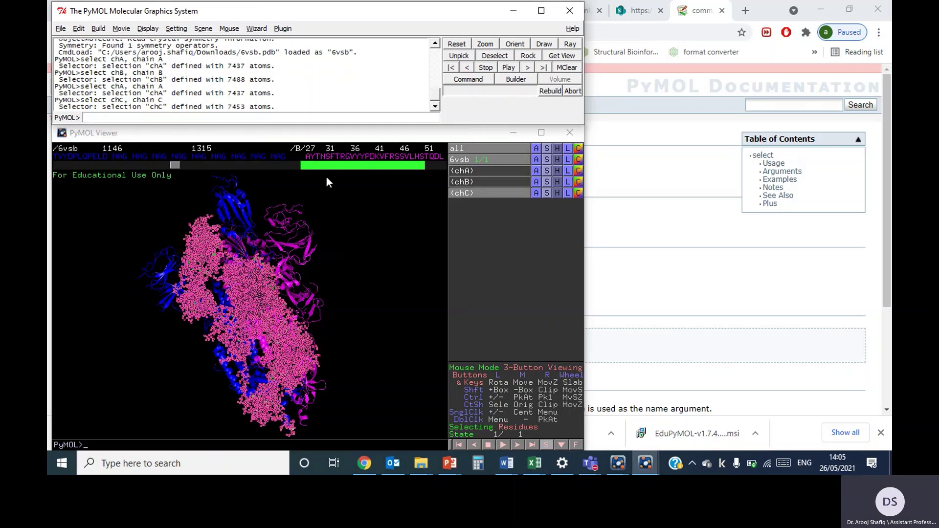
- Color the chC selection yellow
click(577, 193)
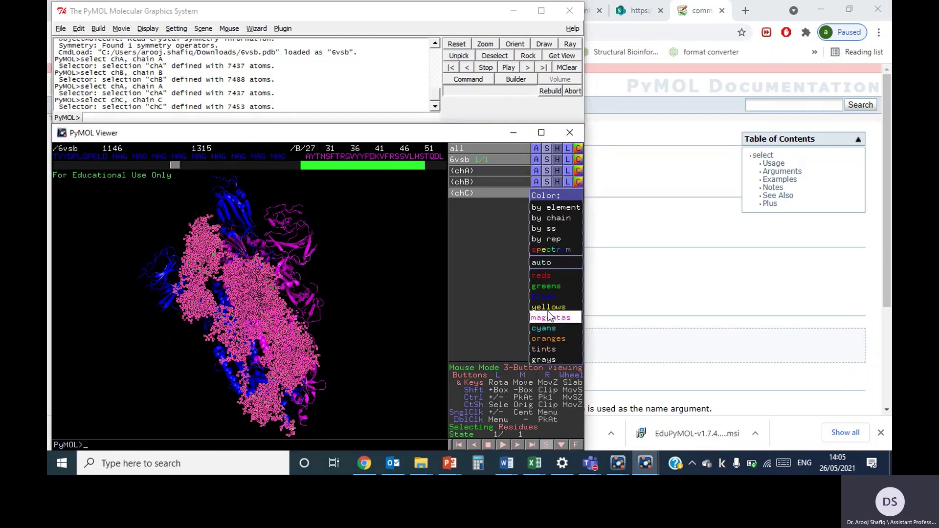
mouse_move(546, 308)
click(510, 311)
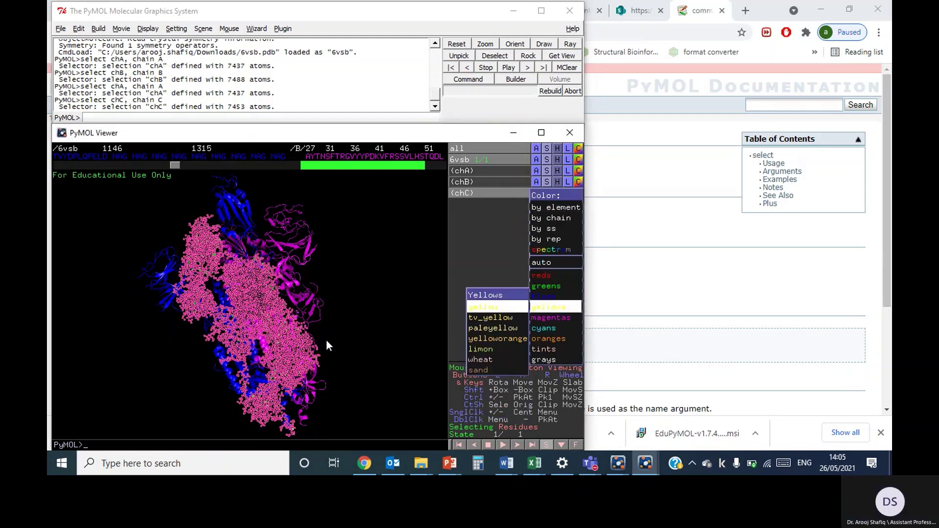
- Clear the chC selection markers and inspect the three colored chains of 6vsb from several angles, including end-on
drag(161, 321, 211, 338)
click(322, 302)
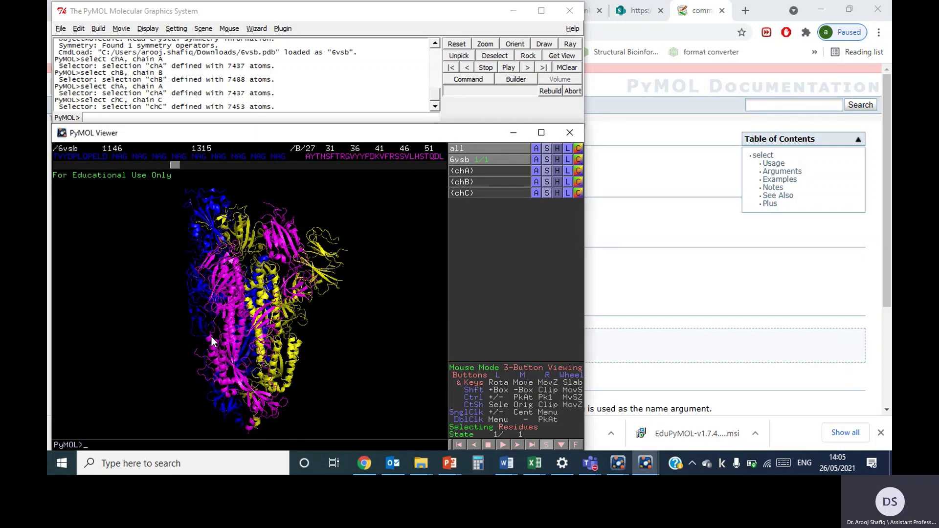
drag(212, 341, 334, 322)
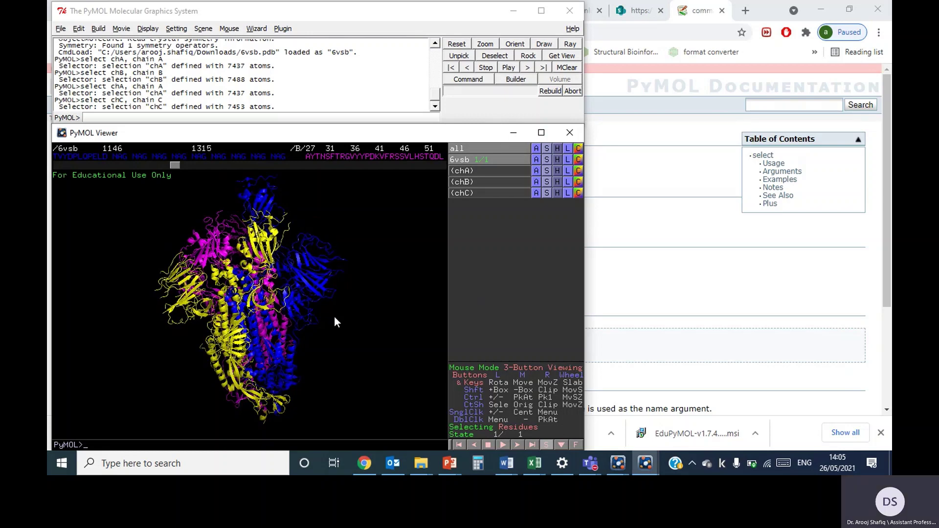
drag(332, 321, 308, 304)
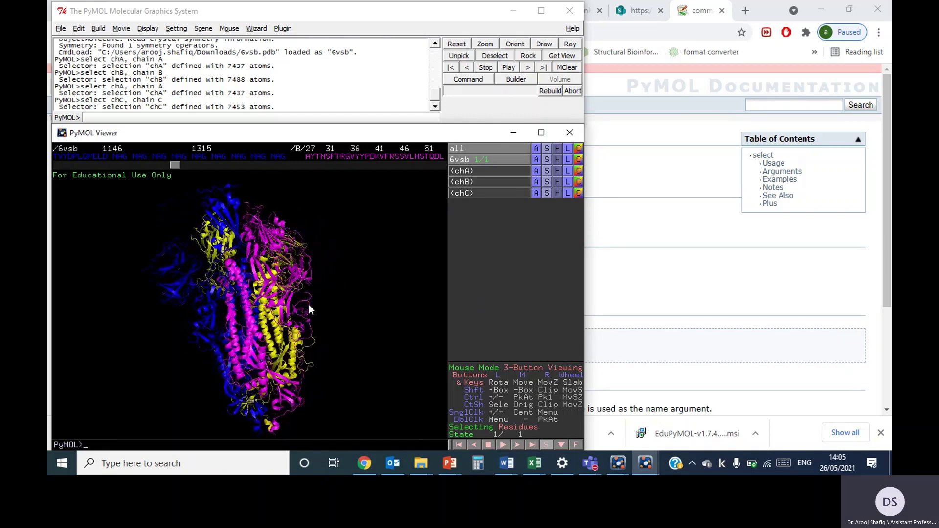
right_drag(308, 304, 350, 401)
drag(148, 334, 397, 211)
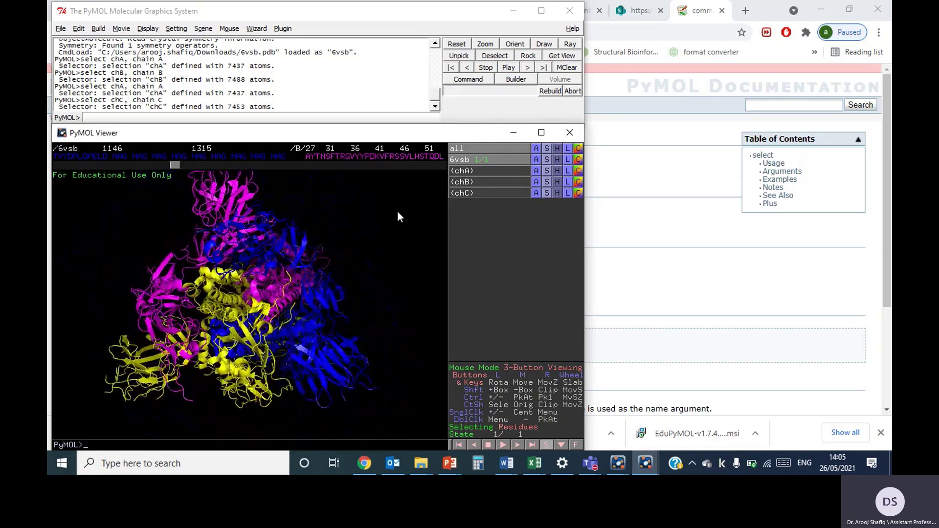
- Hide everything for the chB and chC selections so only chain A stays displayed
click(490, 179)
click(489, 179)
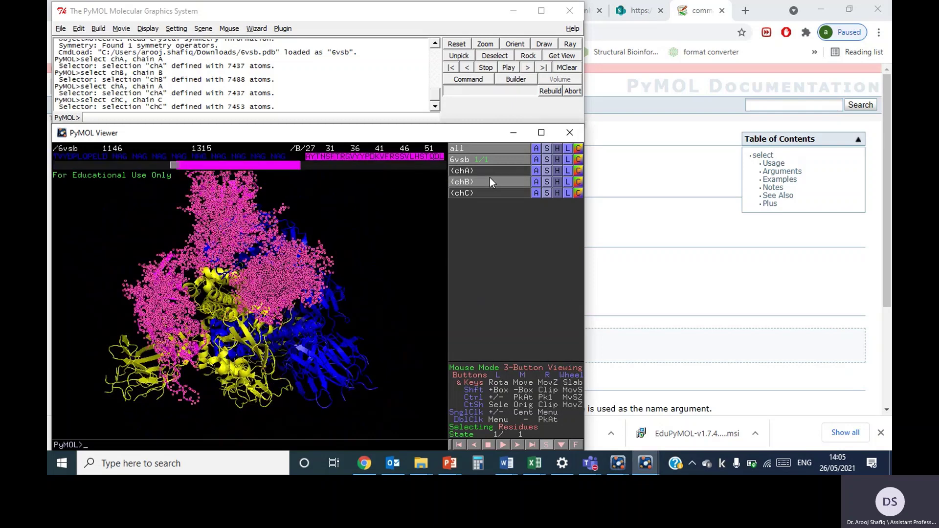
click(557, 181)
click(558, 197)
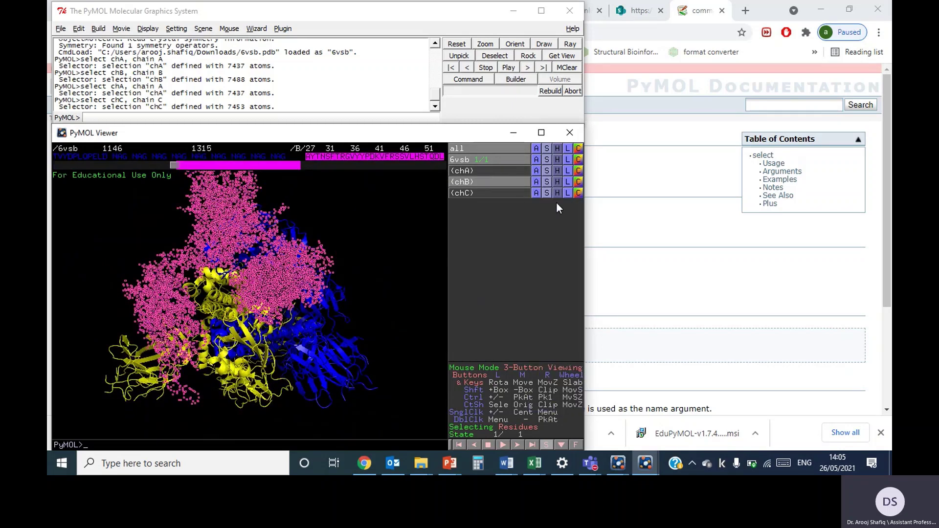
click(486, 192)
click(556, 193)
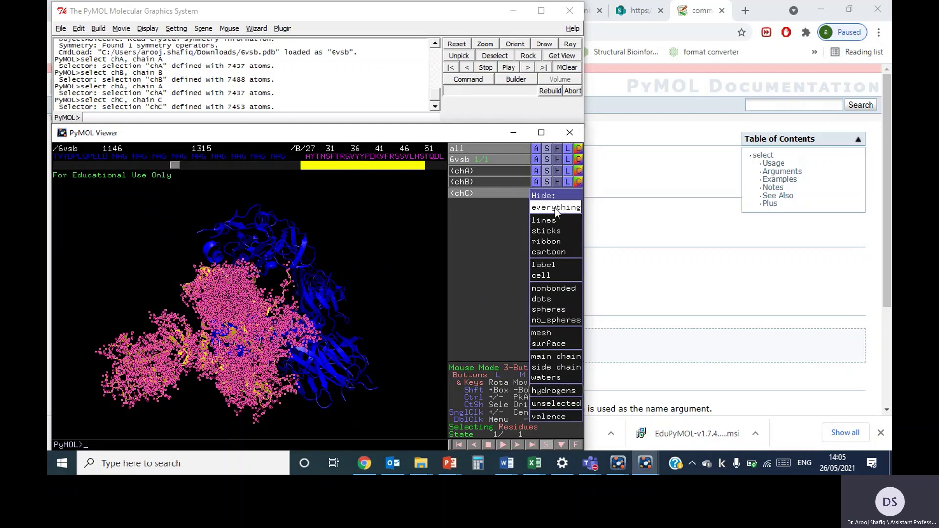
click(558, 208)
- Clear the selection markers and examine the isolated chain A from different angles and distances
click(293, 327)
right_drag(291, 327, 313, 365)
drag(367, 323, 331, 295)
right_drag(332, 294, 322, 185)
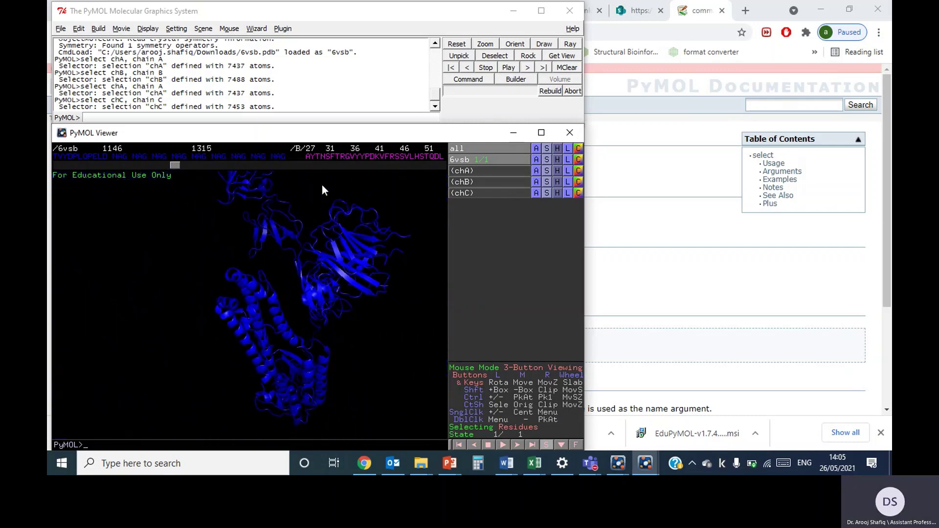
drag(322, 184, 286, 306)
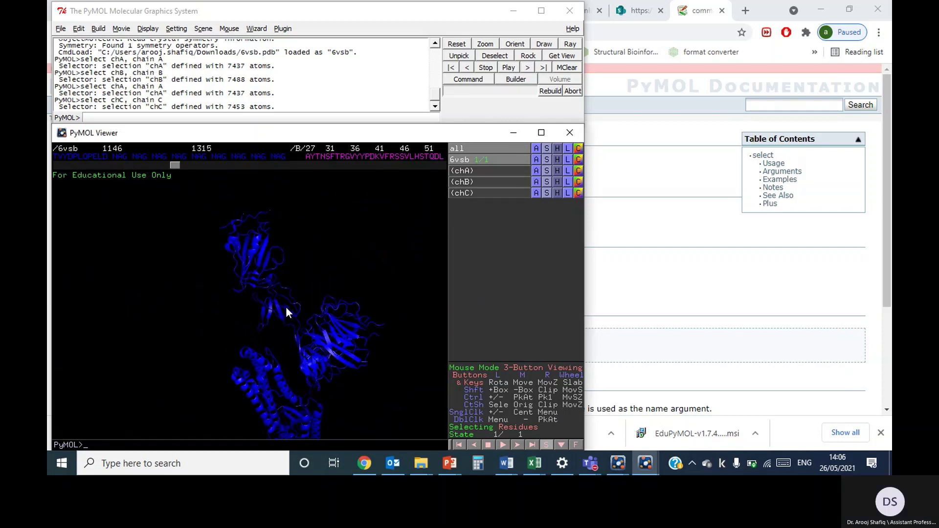
- Show the chB and chC selections as cartoon again and clear the selection markers
click(511, 192)
click(510, 180)
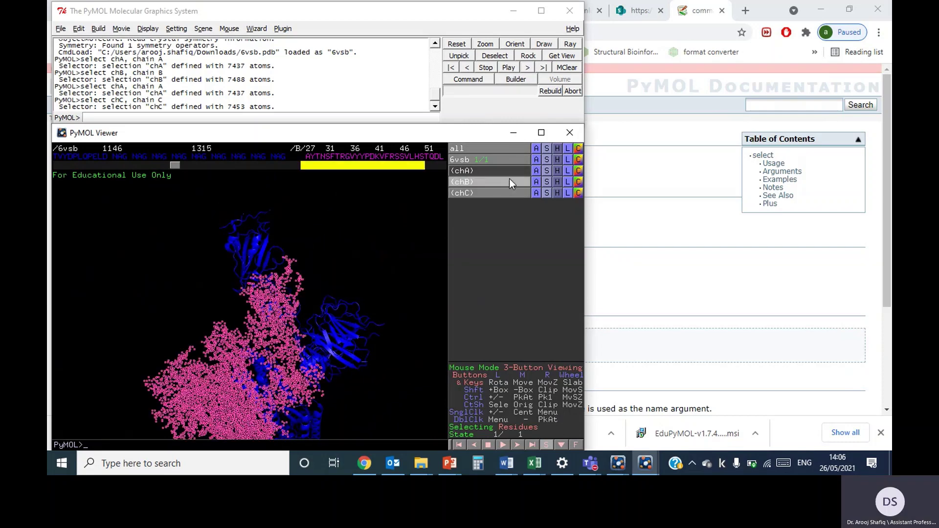
click(547, 181)
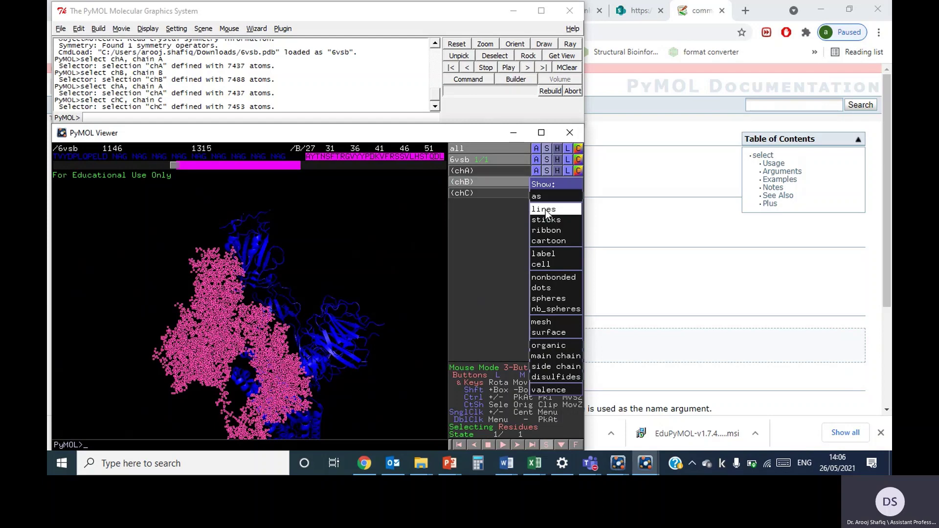
click(544, 242)
click(545, 193)
click(548, 252)
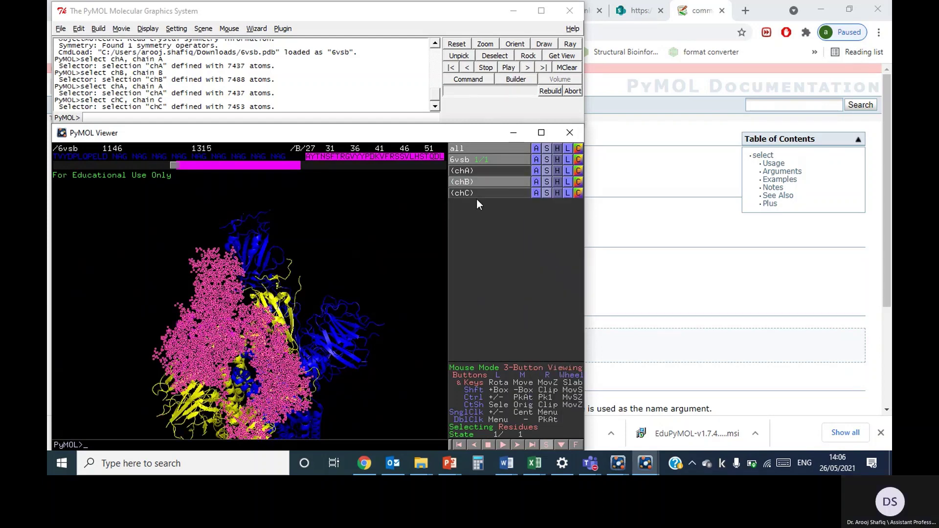
click(474, 193)
click(420, 268)
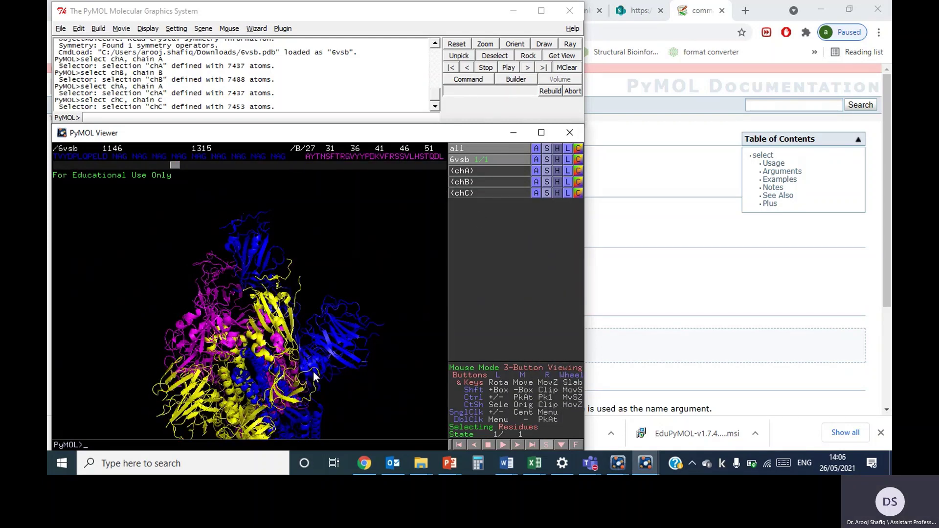
drag(312, 387, 202, 323)
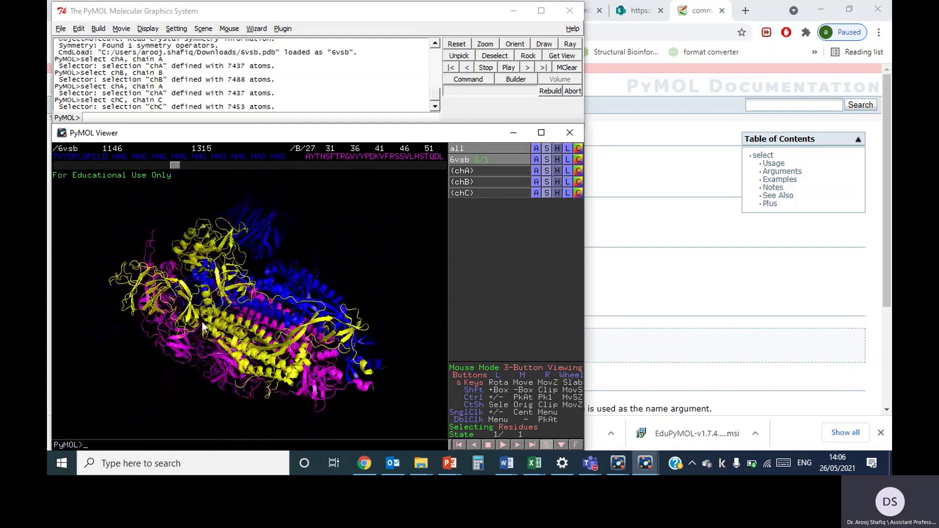